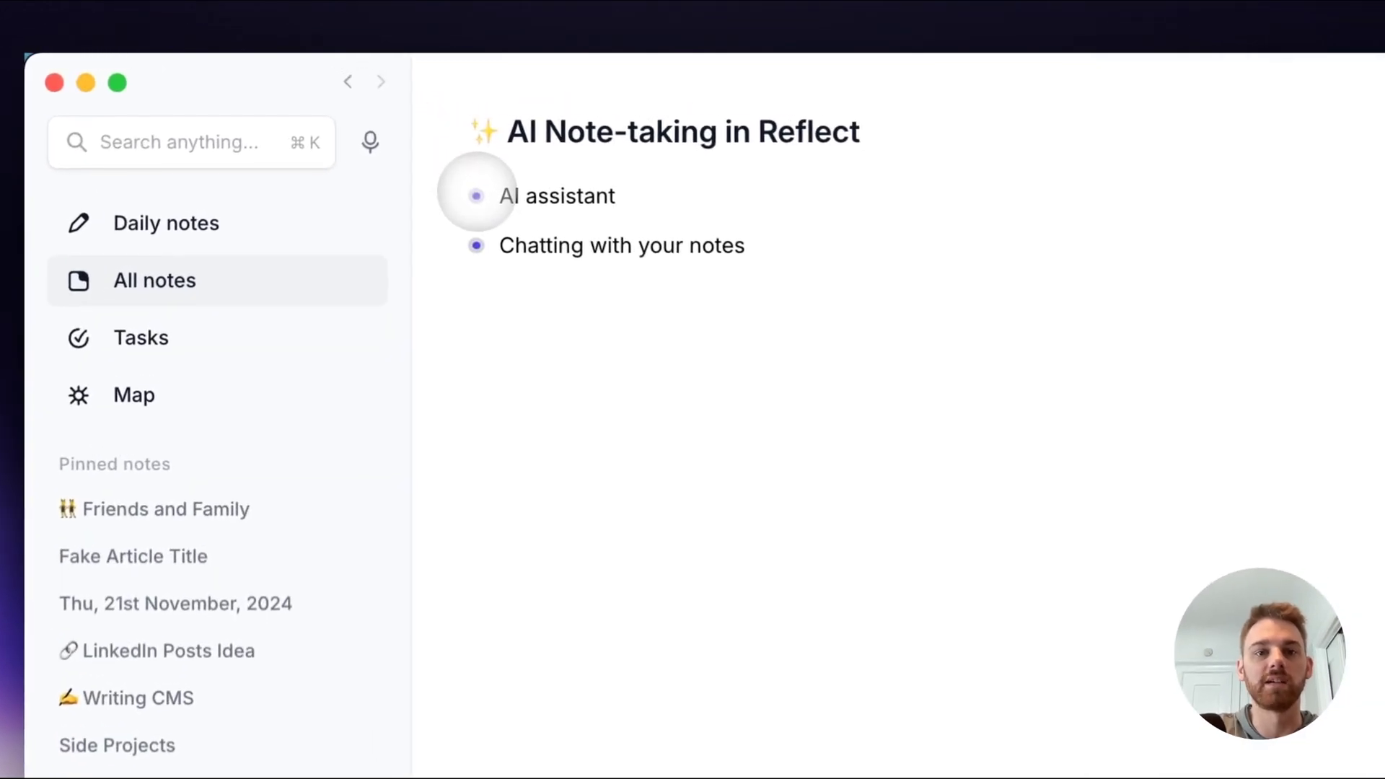
Step: Expand the AI assistant bullet to show its numbered topics and the call transcript
{"action": "left_click", "coordinate": [466, 189]}
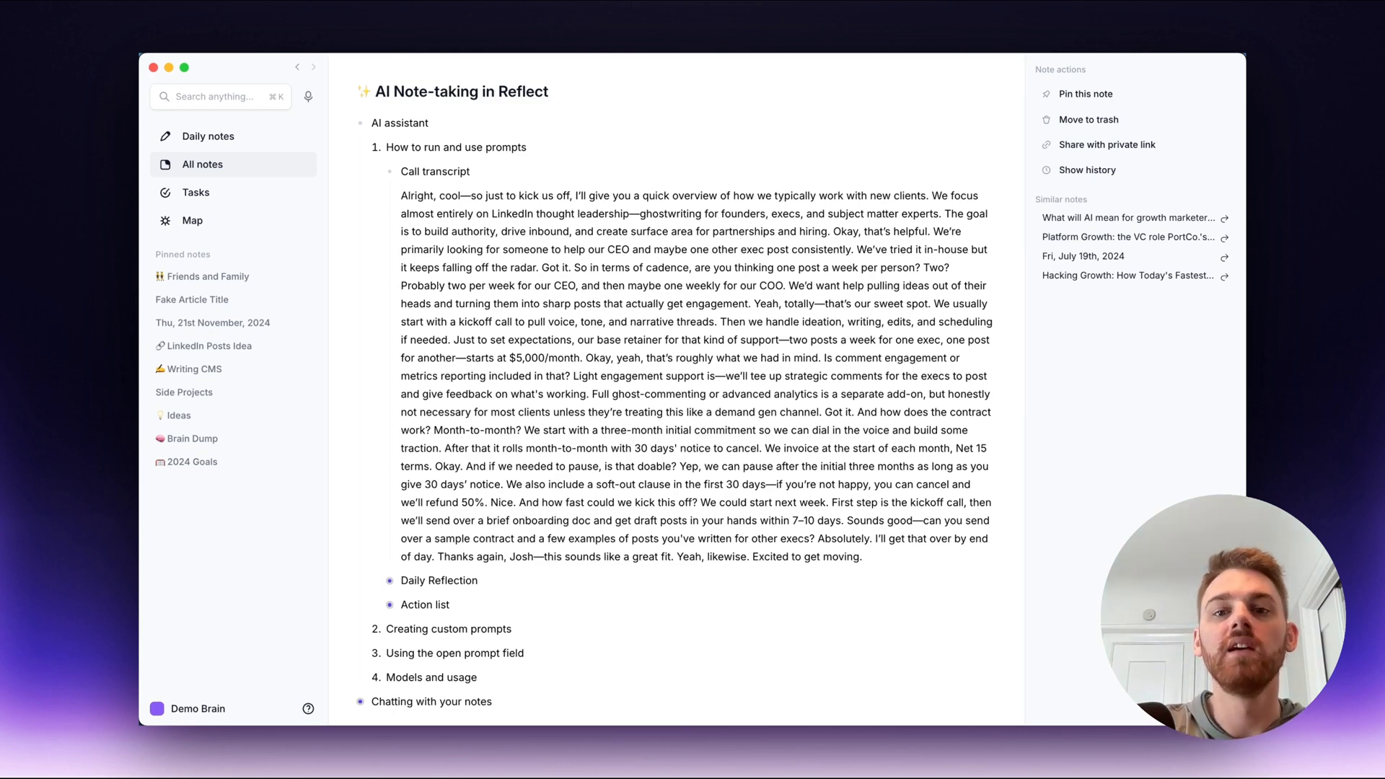
Step: Select the call transcript and run the 'Key takeaways + action items' AI prompt on it
{"action": "key", "text": "super+a"}
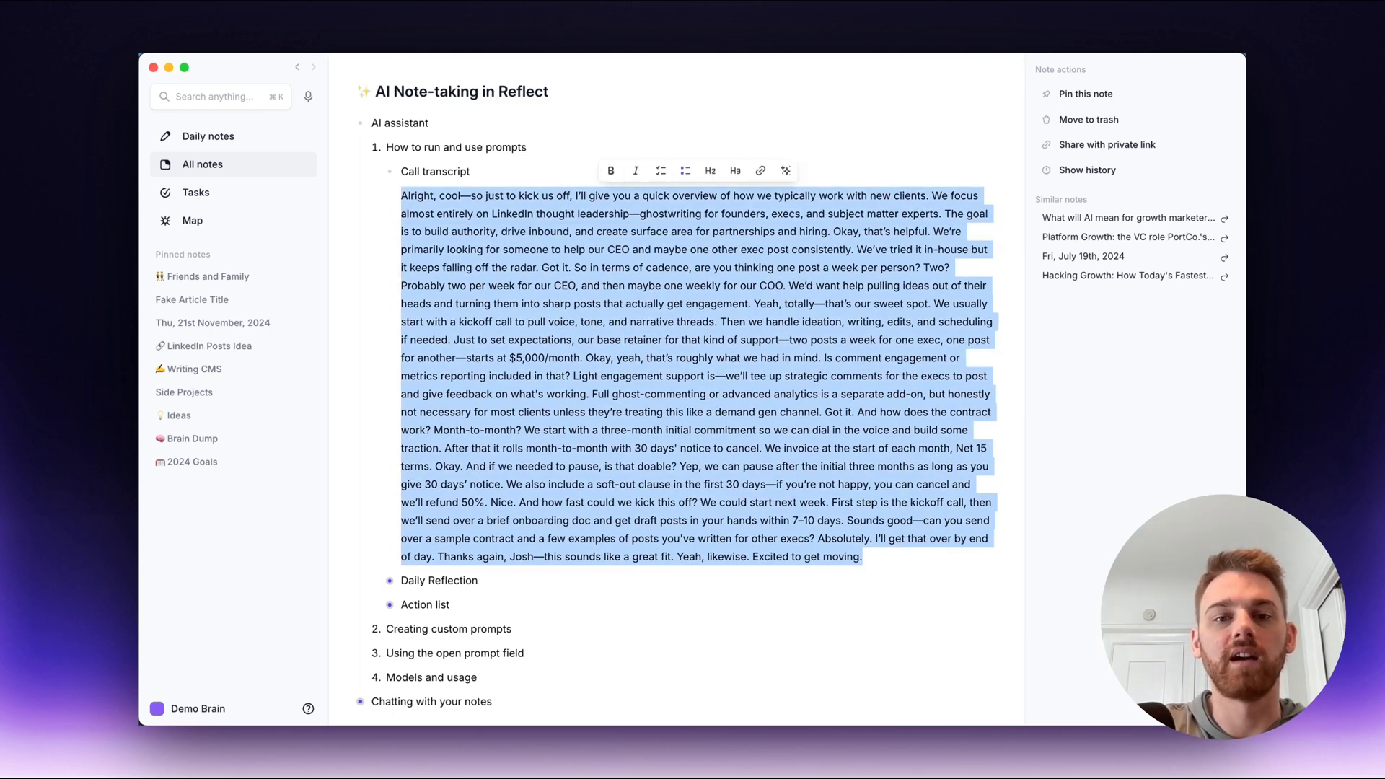
{"action": "key", "text": "super+j"}
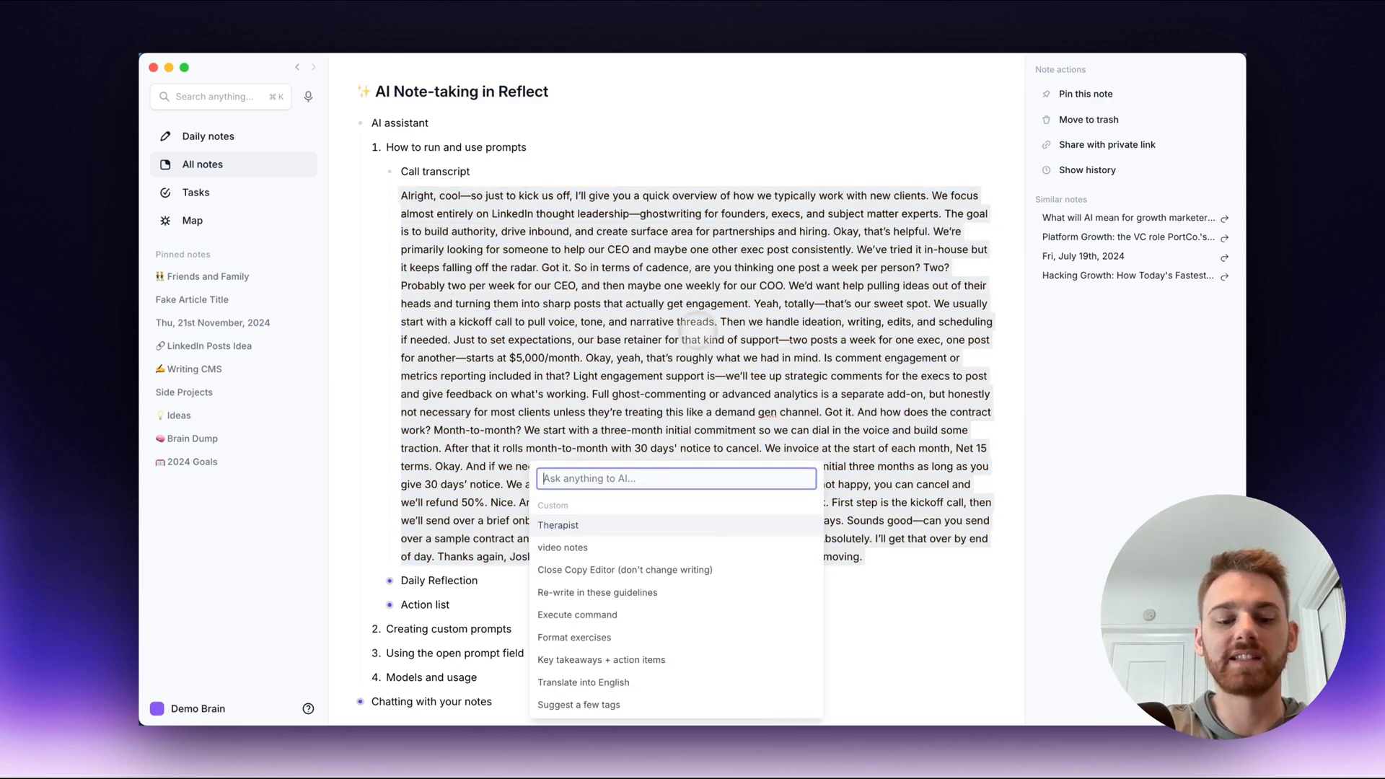
{"action": "key", "text": "Escape"}
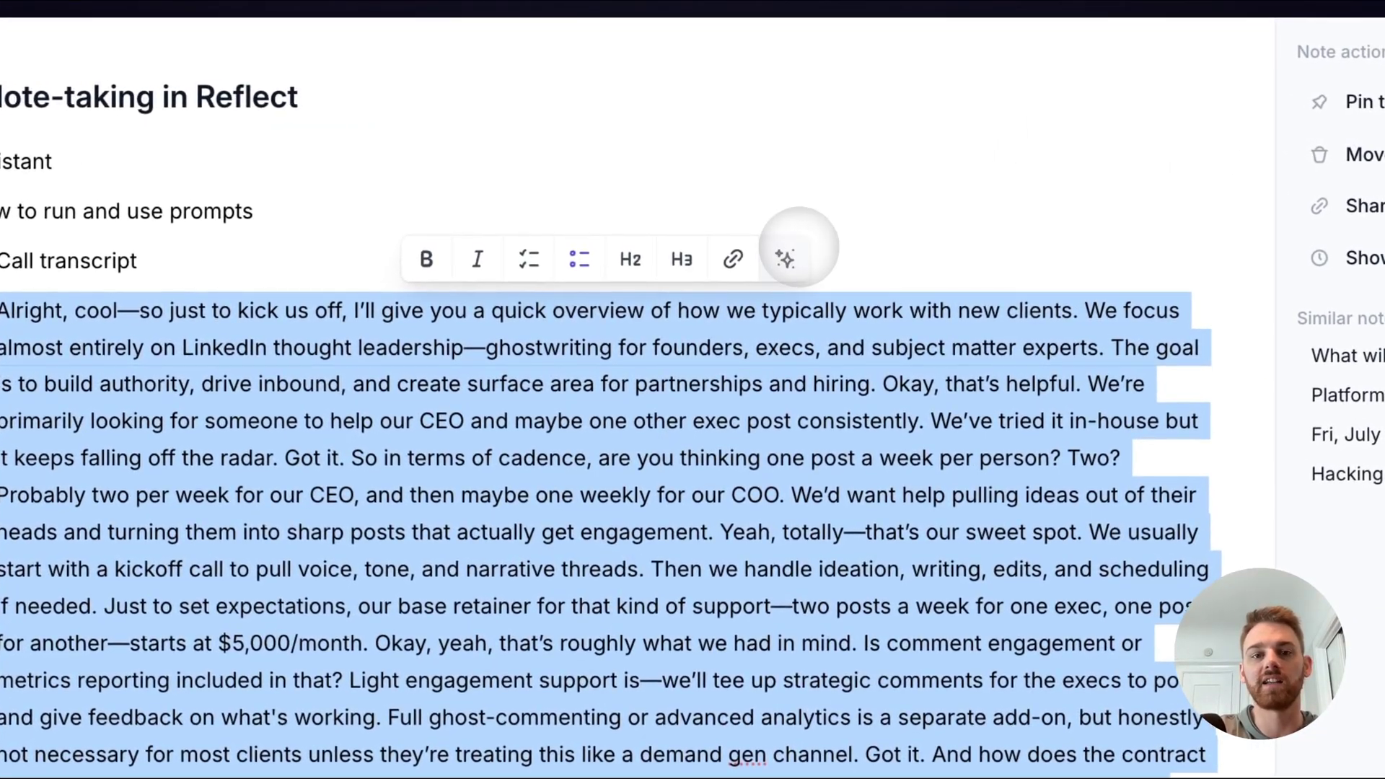
{"action": "left_click", "coordinate": [797, 249]}
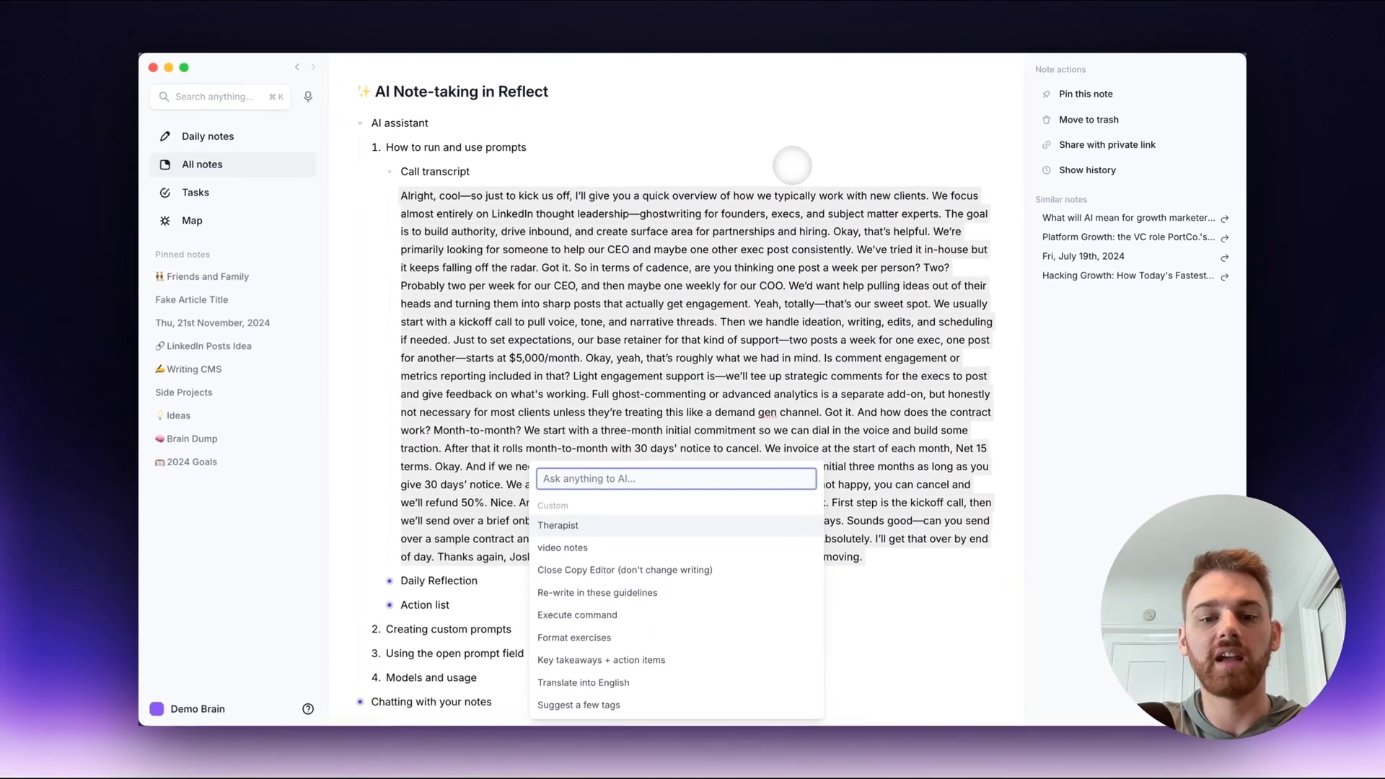
{"action": "type", "text": "m"}
{"action": "key", "text": "BackSpace"}
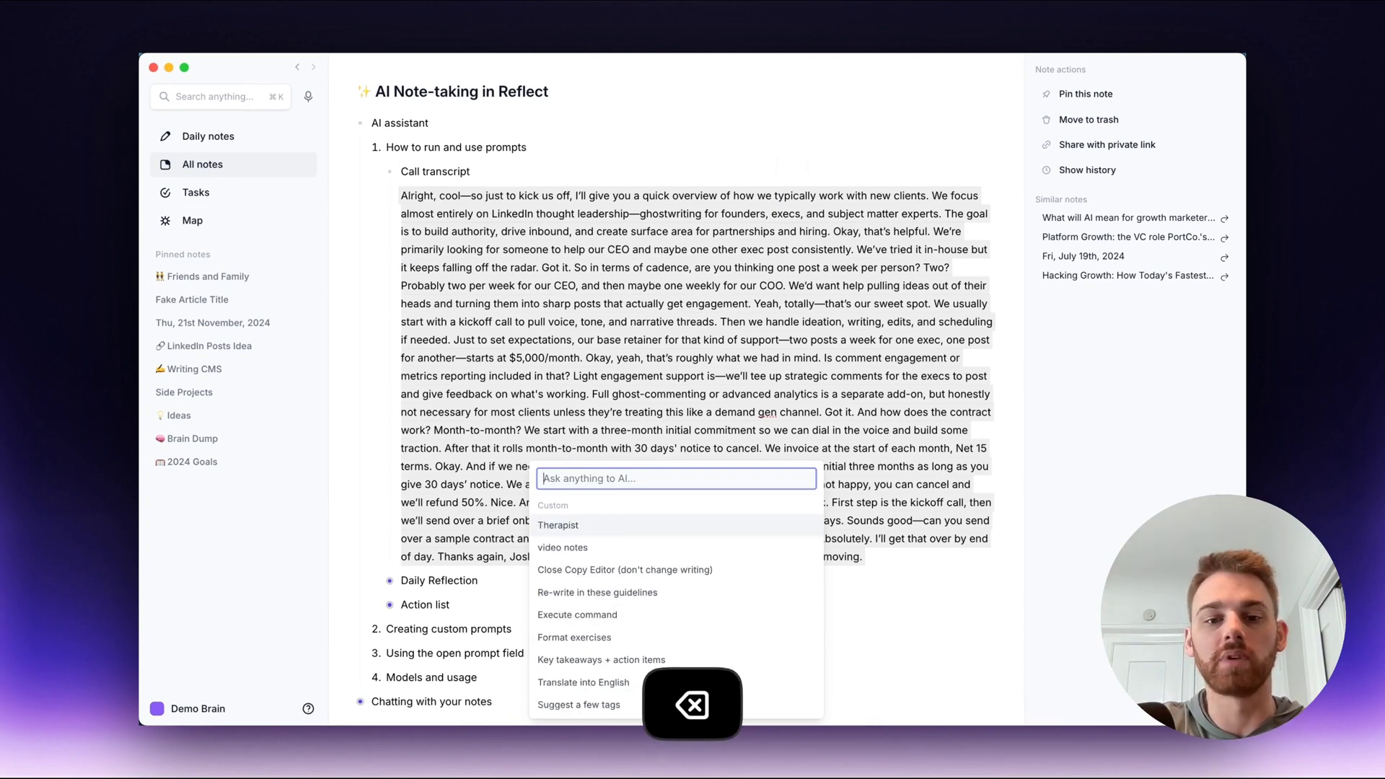
{"action": "type", "text": "meetin"}
{"action": "key", "text": "BackSpace"}
{"action": "key", "text": "BackSpace"}
{"action": "key", "text": "BackSpace"}
{"action": "key", "text": "BackSpace"}
{"action": "key", "text": "BackSpace"}
{"action": "key", "text": "BackSpace"}
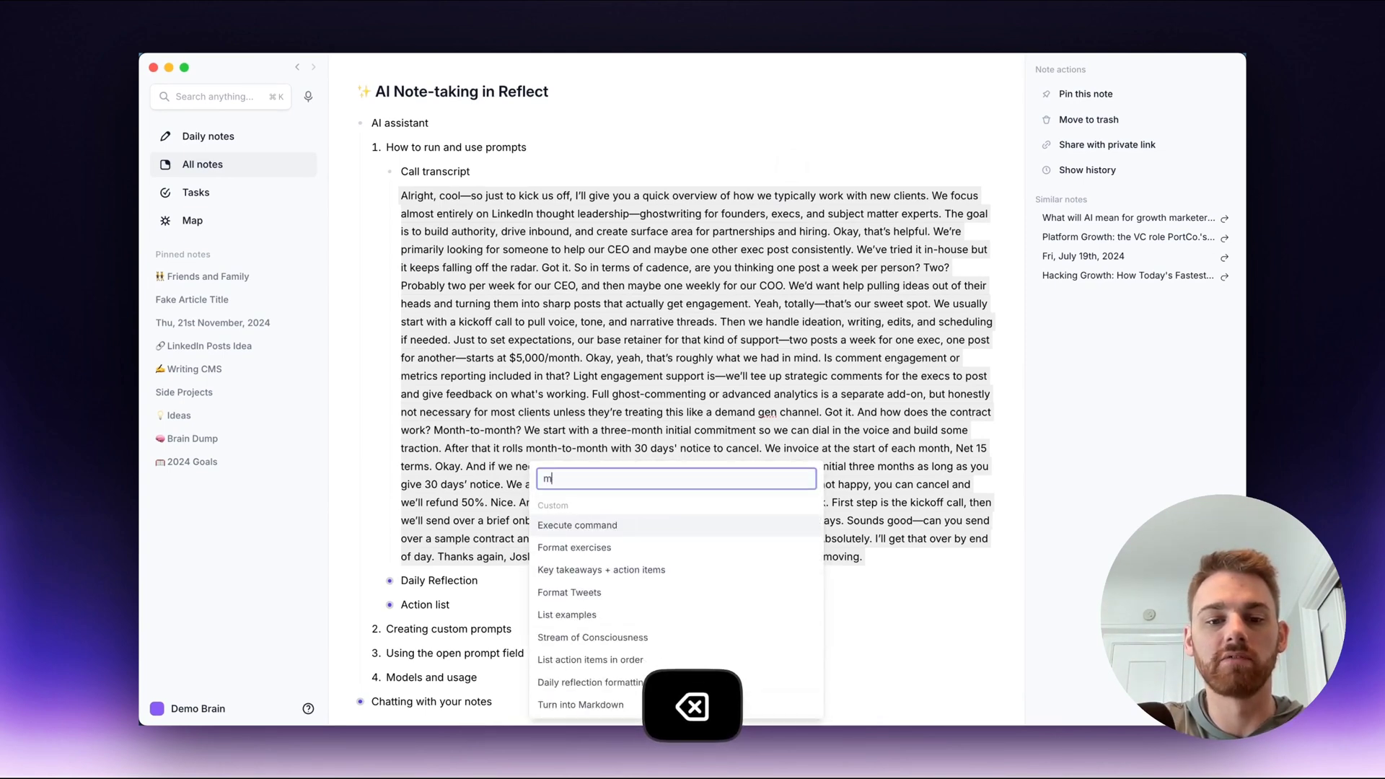
{"action": "type", "text": "key"}
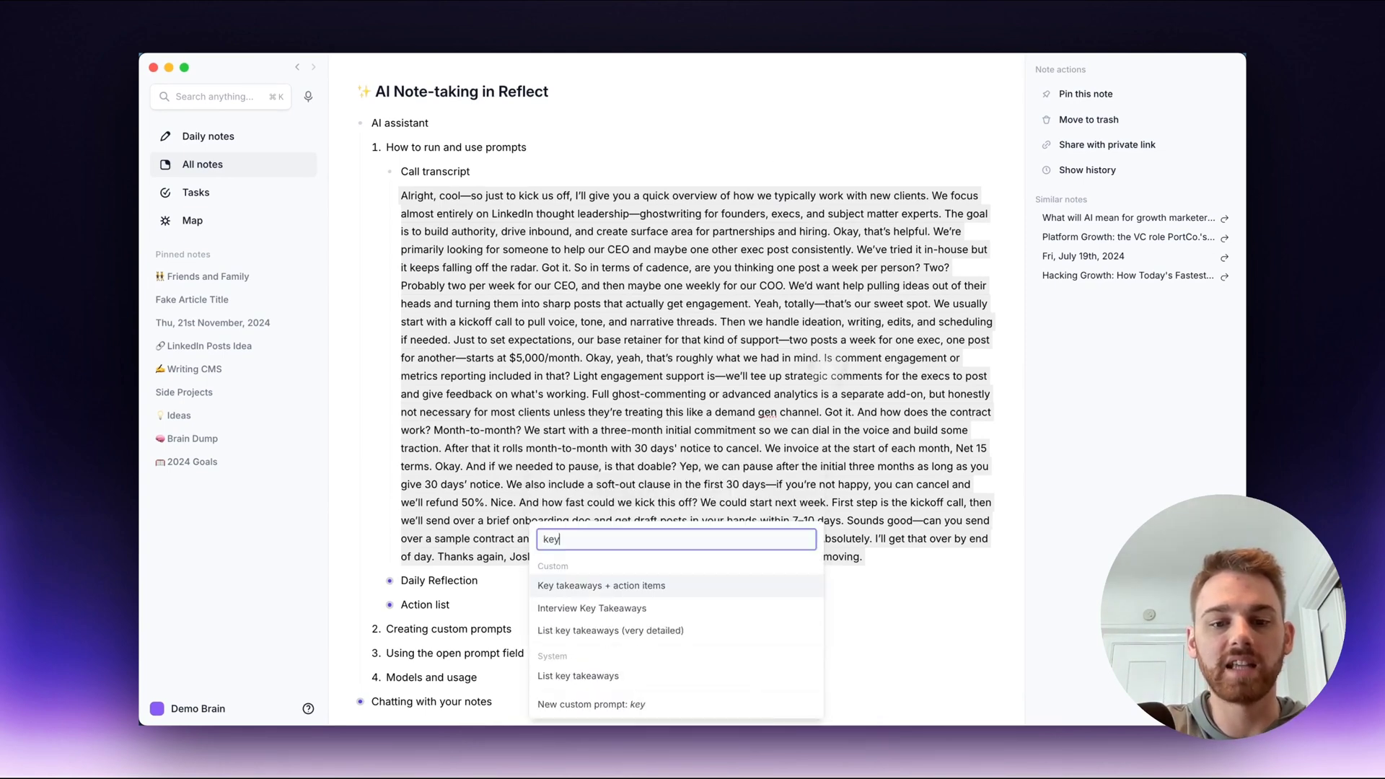
{"action": "left_click", "coordinate": [683, 587]}
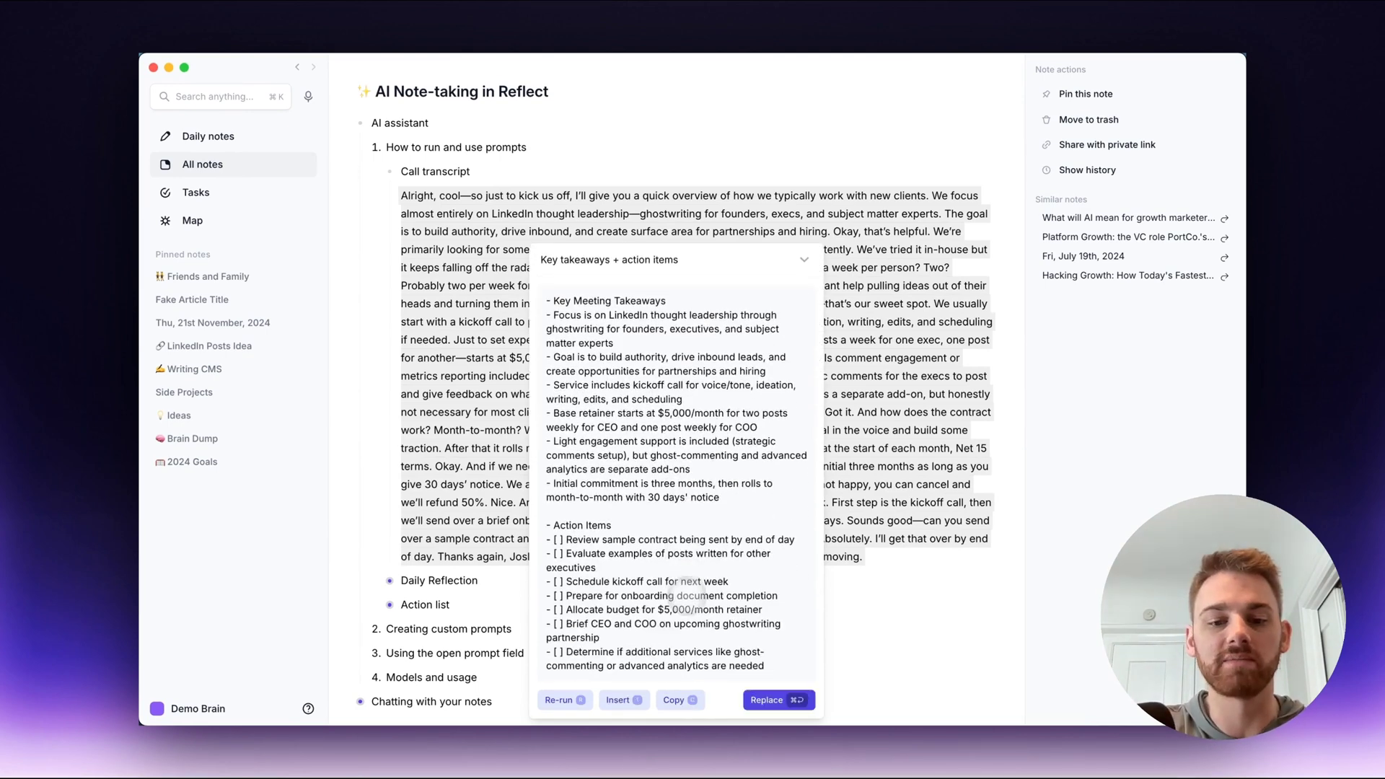
Step: Insert the generated Key Meeting Takeaways and Action Items checklist below the transcript and review them
{"action": "left_click", "coordinate": [619, 699]}
{"action": "scroll", "coordinate": [689, 455], "scroll_direction": "down", "scroll_amount": 10}
{"action": "left_click_drag", "start_coordinate": [875, 521], "coordinate": [923, 519]}
{"action": "left_click", "coordinate": [438, 159]}
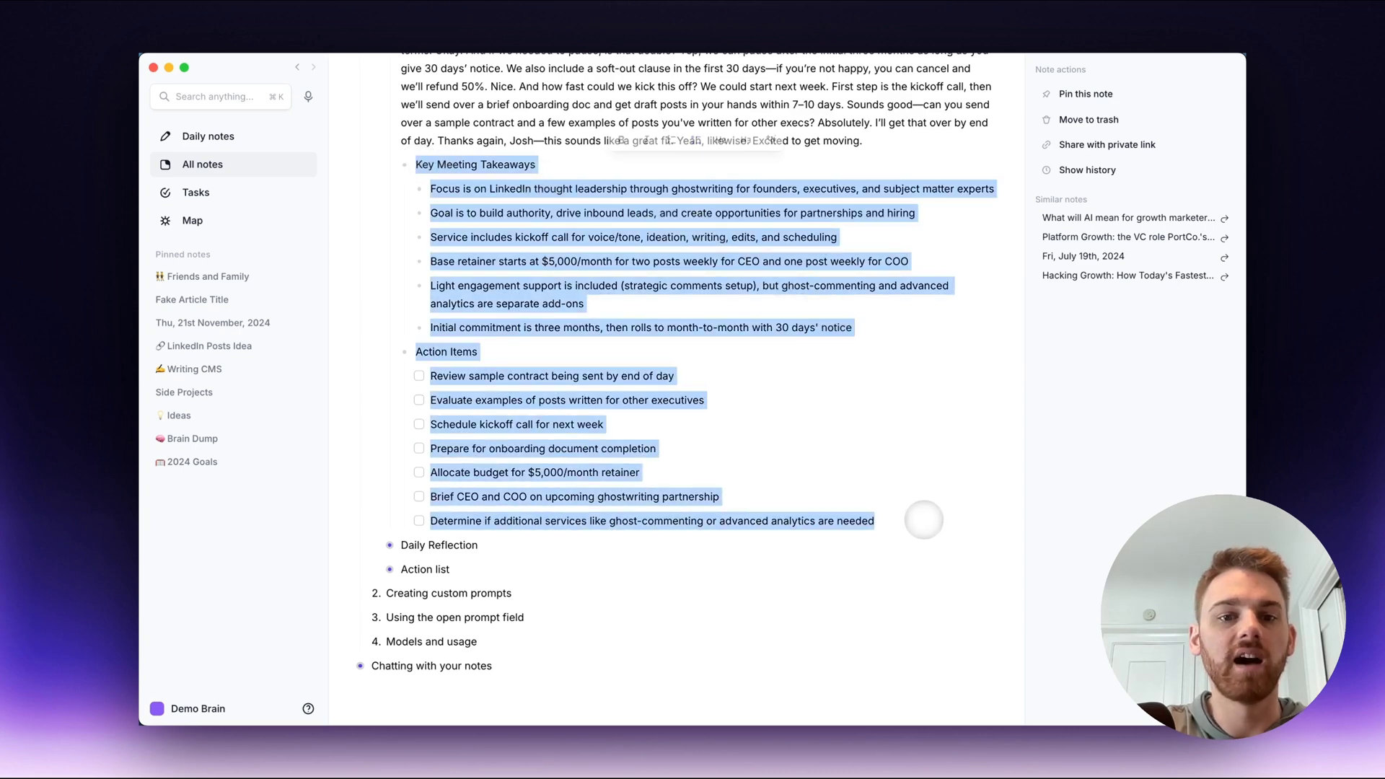
{"action": "left_click", "coordinate": [796, 378]}
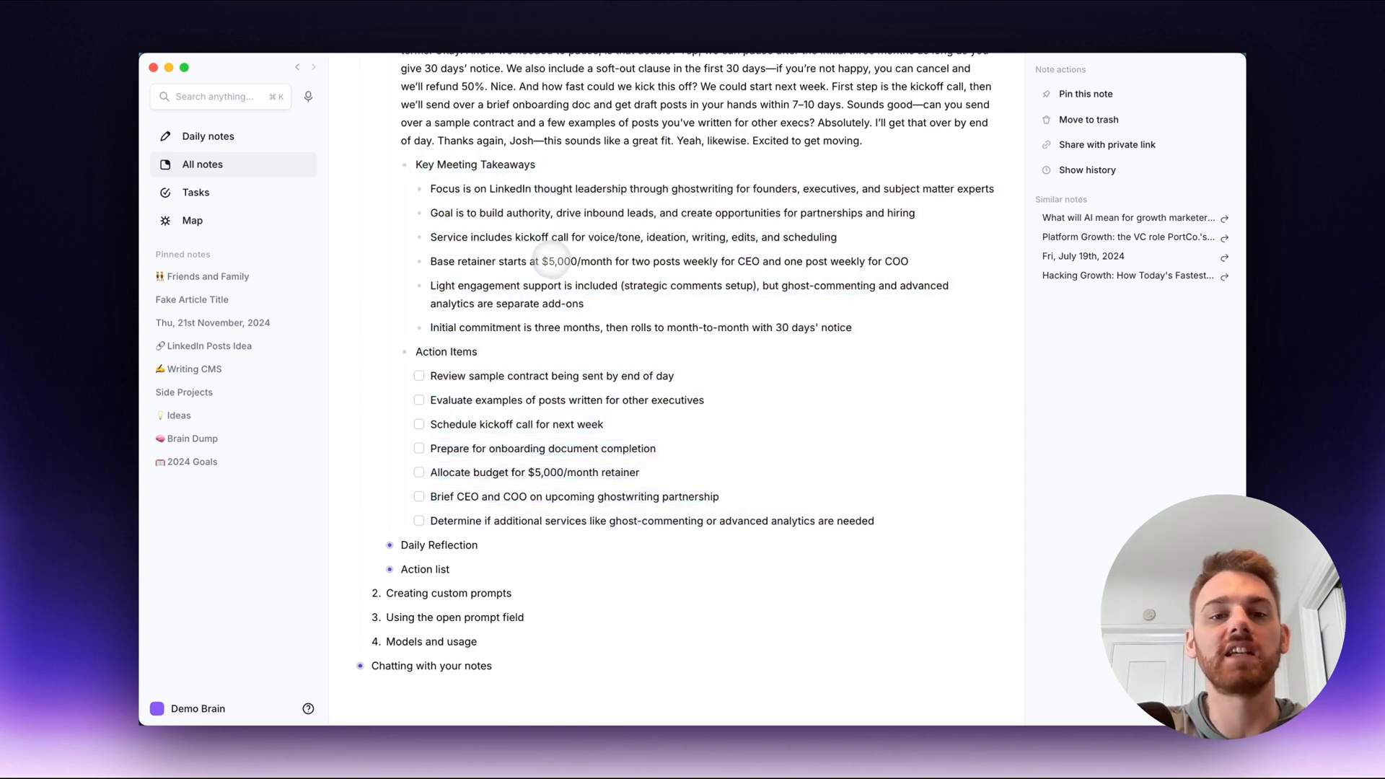
Step: Undo the takeaways and insert an AI Project Proposal generated from the transcript instead
{"action": "key", "text": "super+z"}
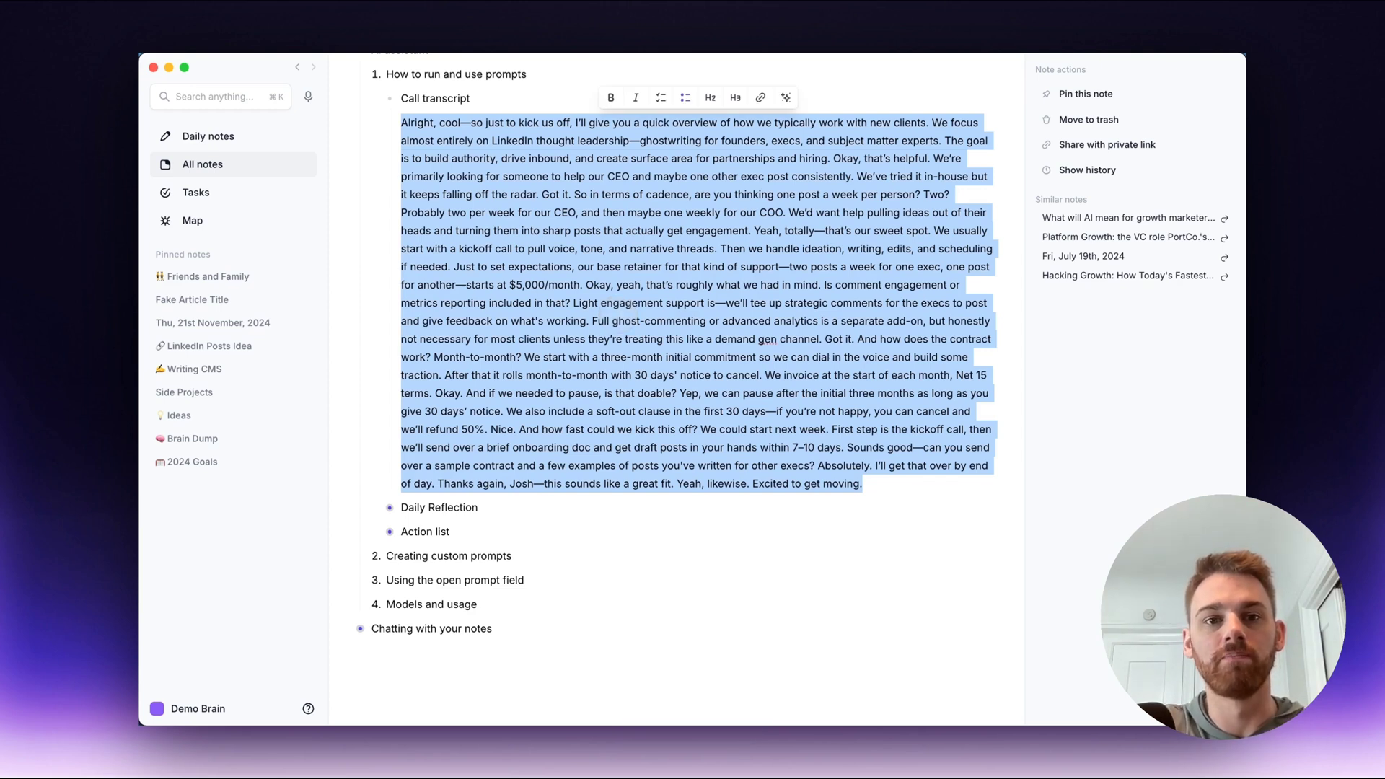
{"action": "key", "text": "super+j"}
{"action": "type", "text": "pro"}
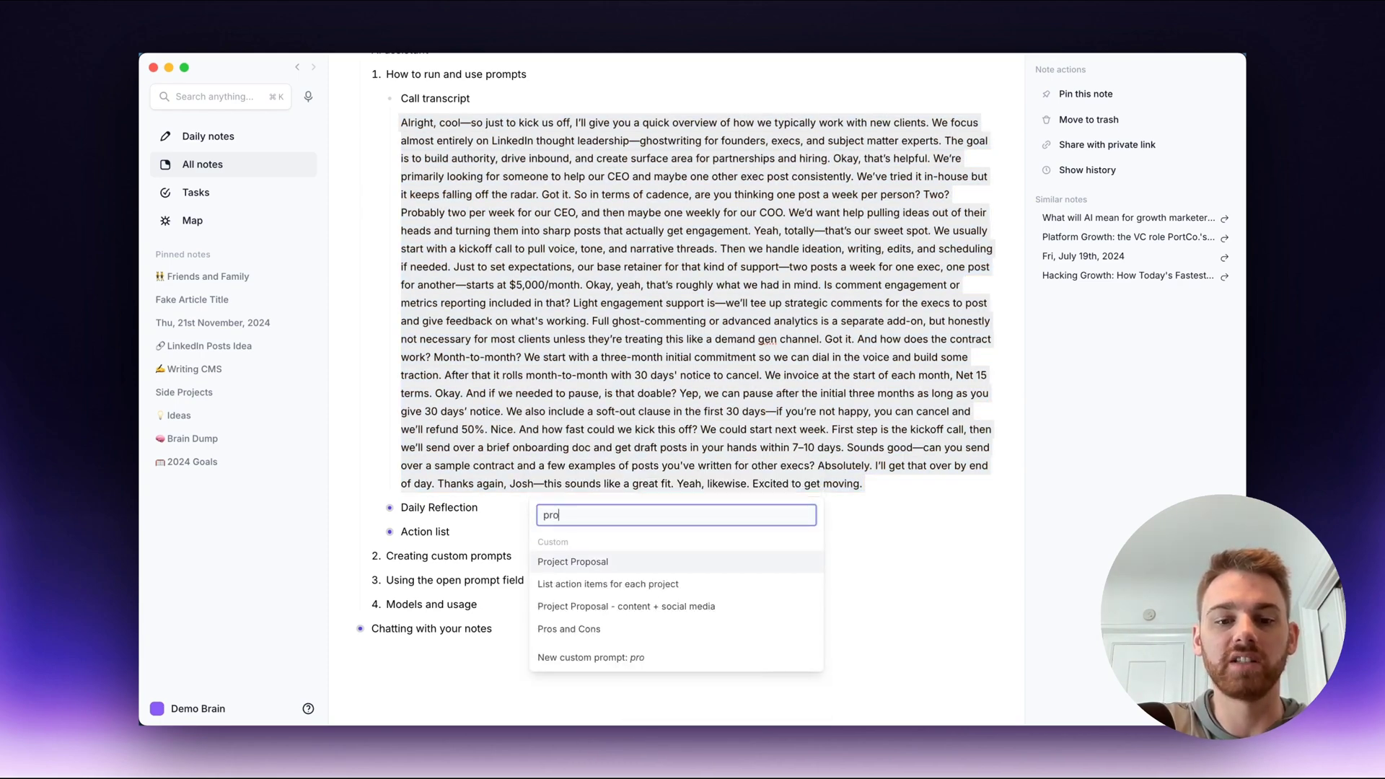
{"action": "left_click", "coordinate": [615, 561]}
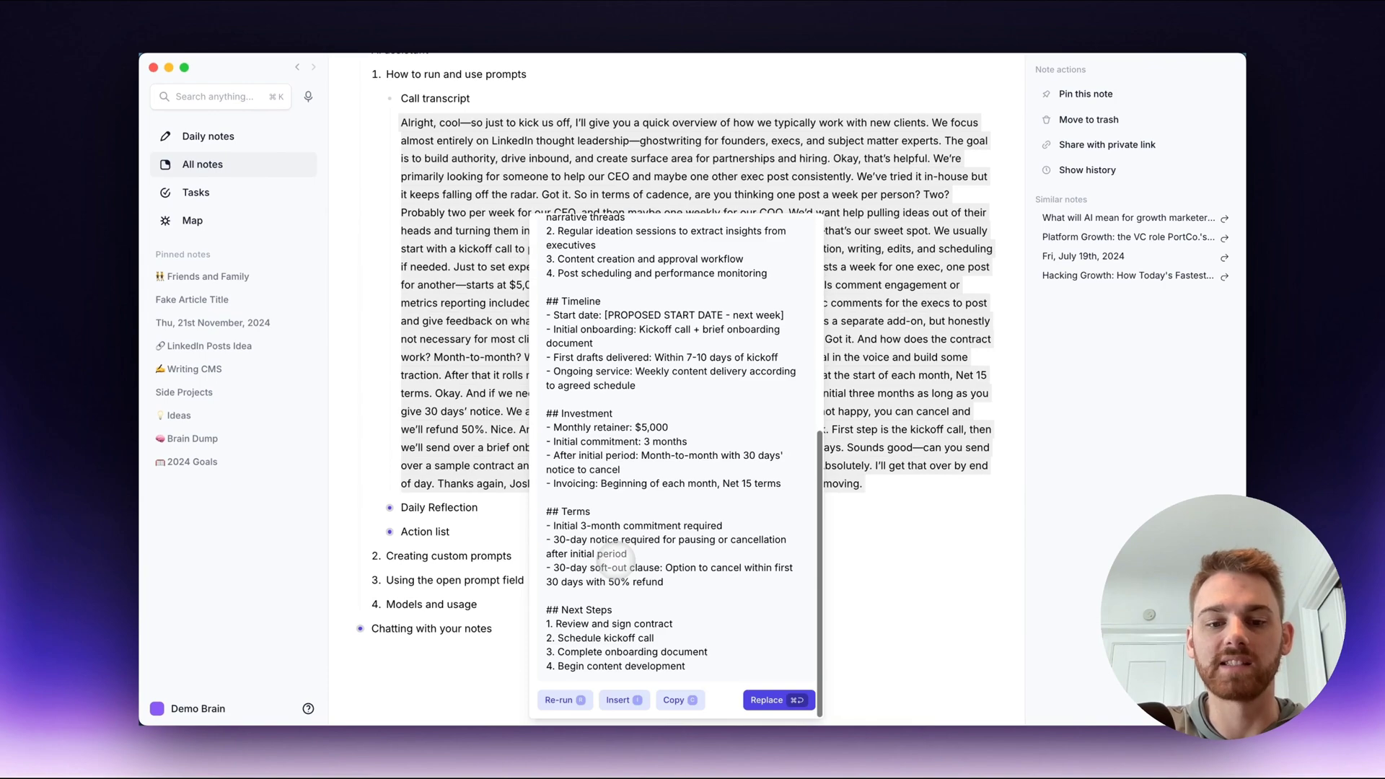
{"action": "left_click", "coordinate": [621, 699]}
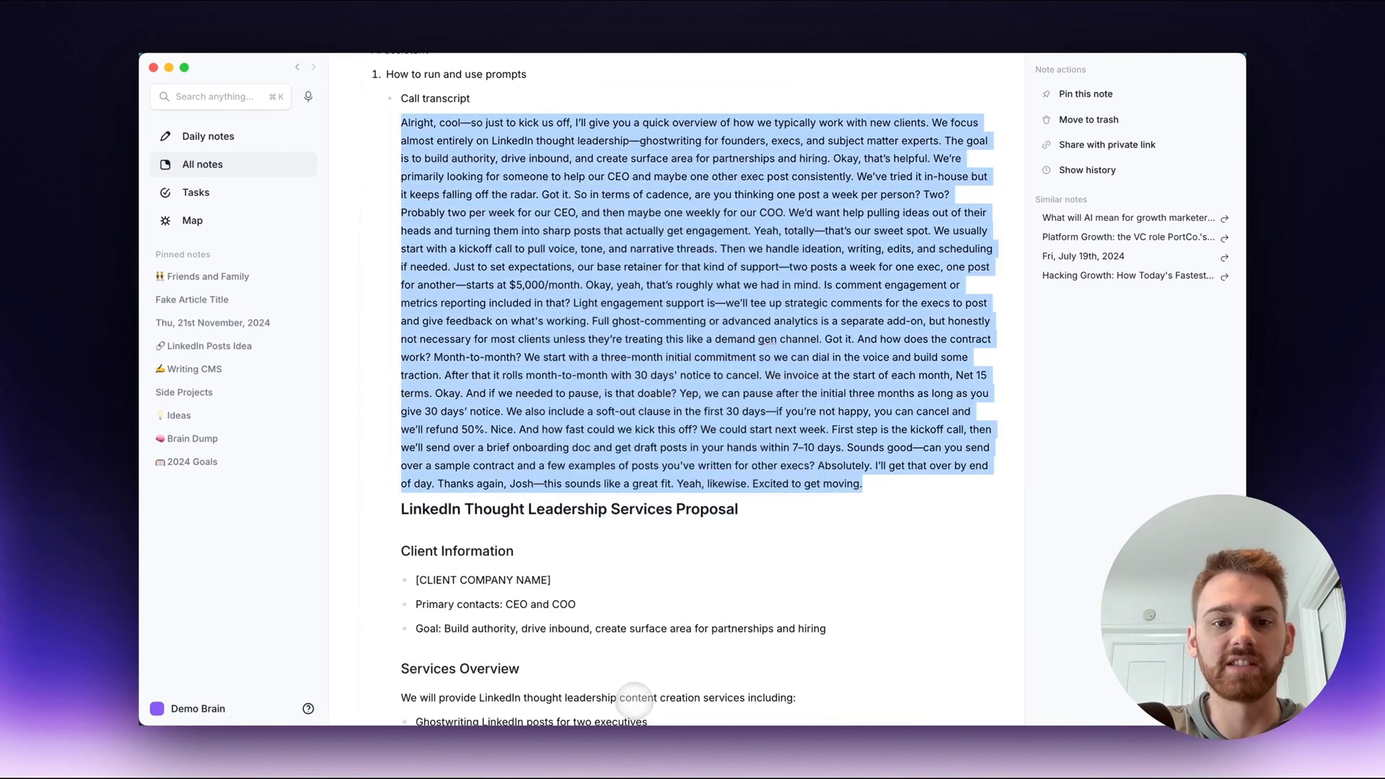
Step: Review the inserted proposal, including the Timeline start date placeholder
{"action": "scroll", "coordinate": [563, 346], "scroll_direction": "down", "scroll_amount": 5}
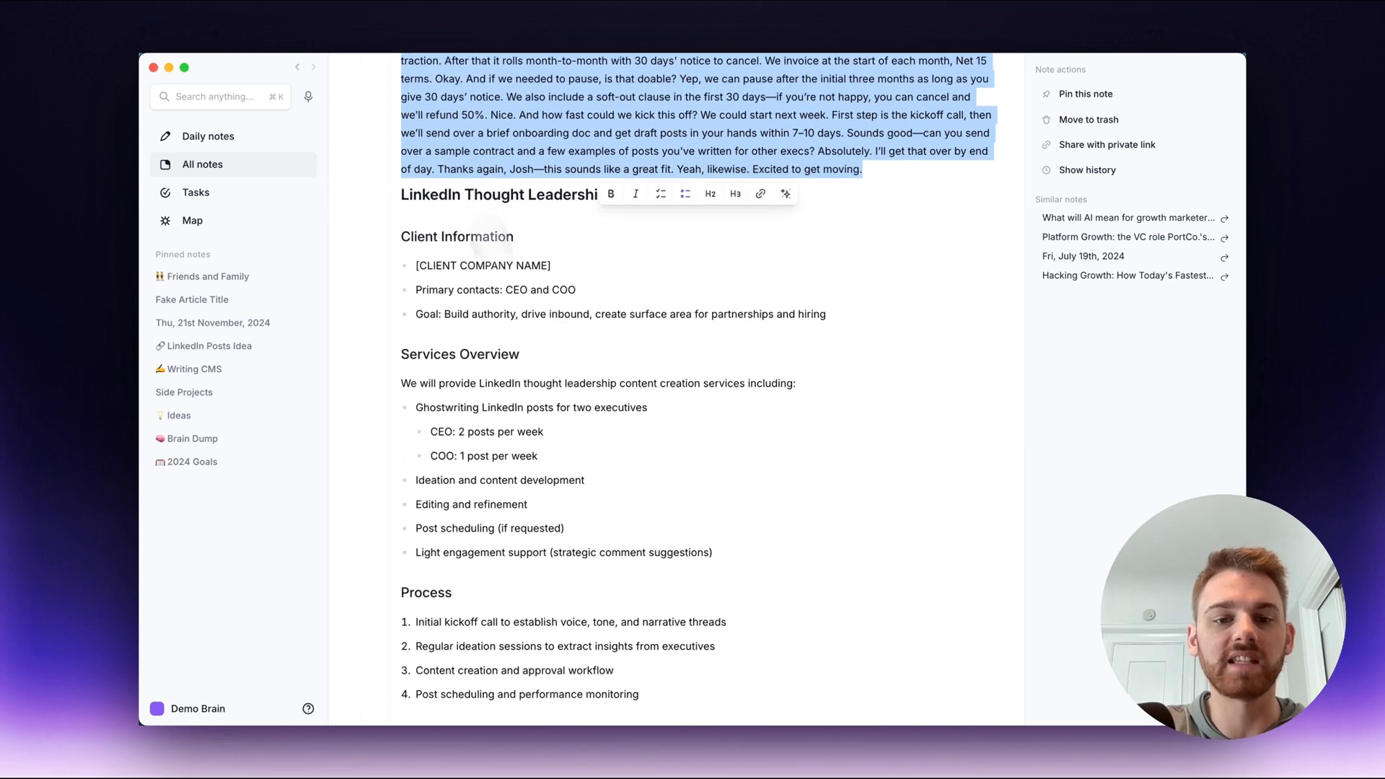
{"action": "scroll", "coordinate": [520, 299], "scroll_direction": "down", "scroll_amount": 3}
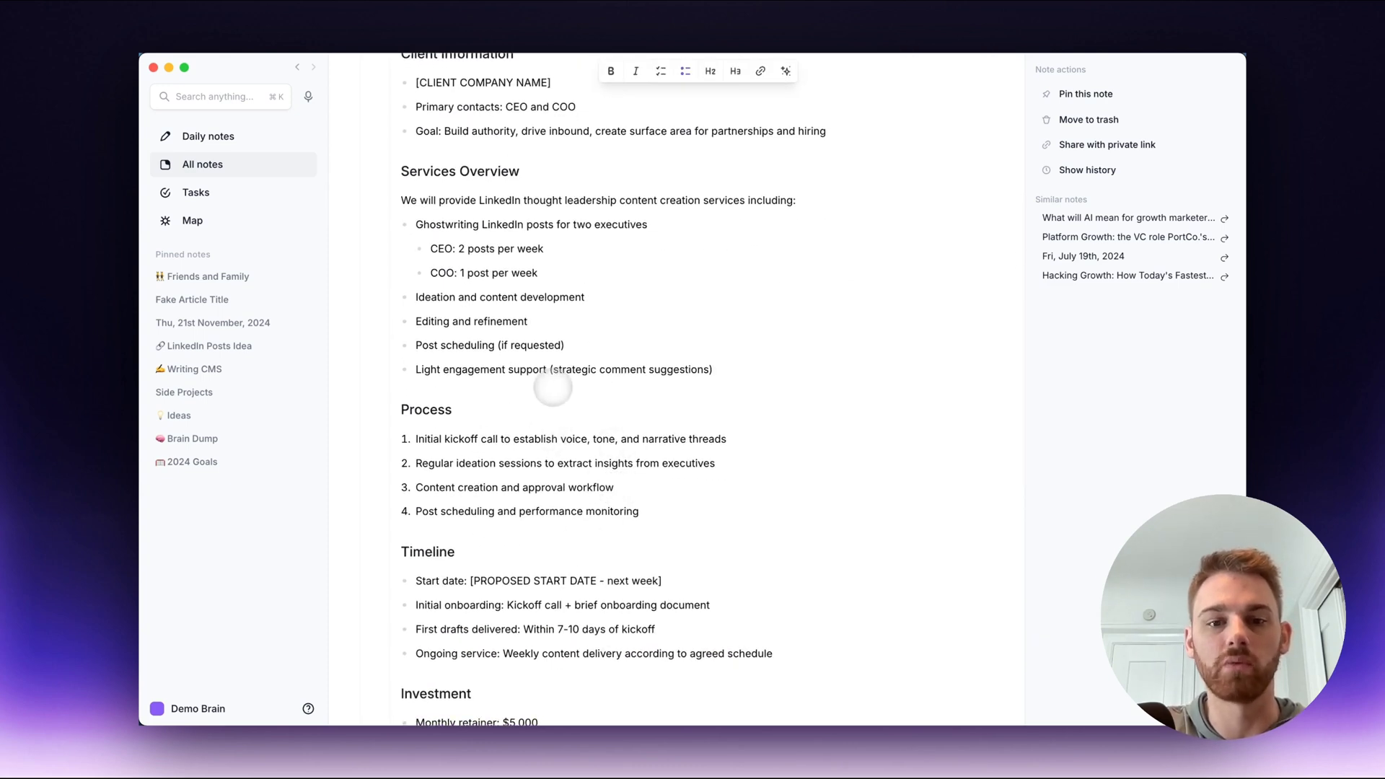
{"action": "left_click_drag", "start_coordinate": [596, 581], "coordinate": [470, 581]}
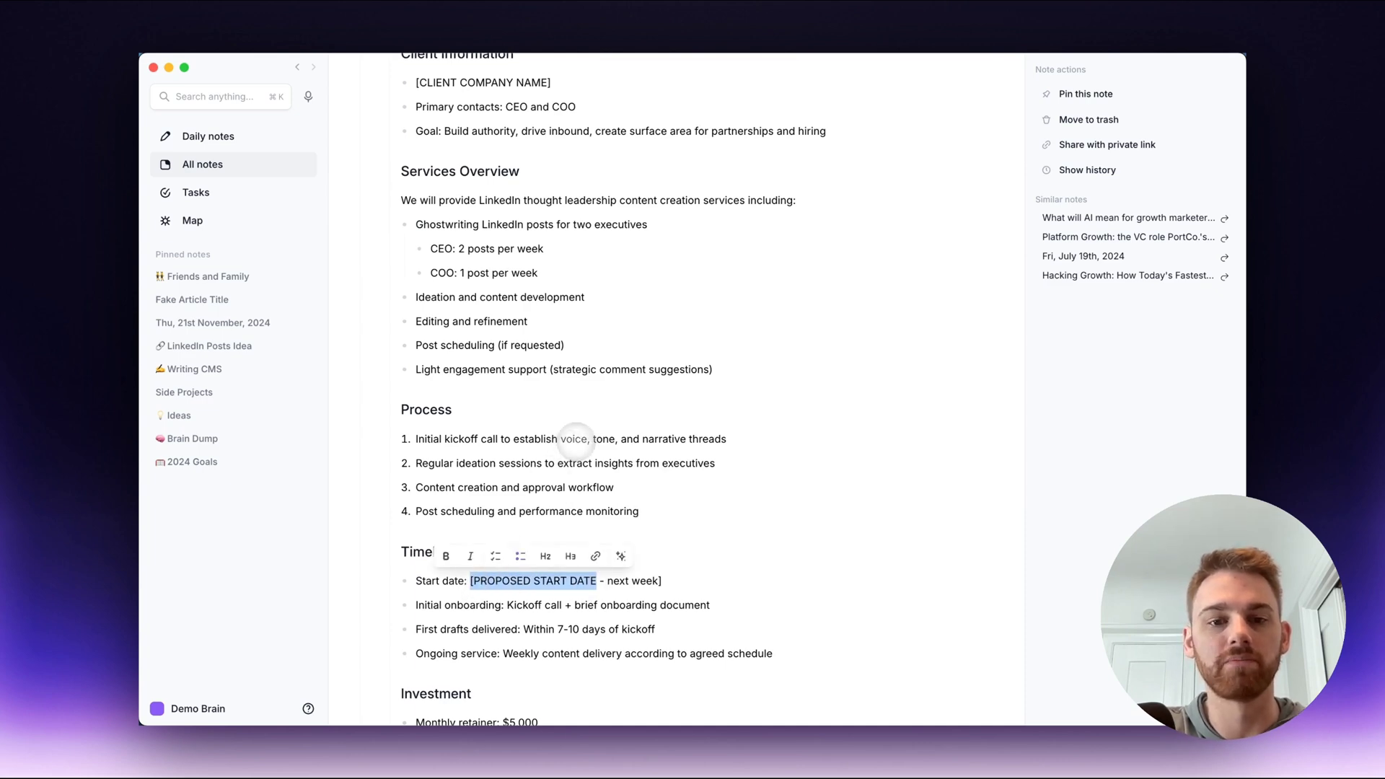
{"action": "left_click", "coordinate": [575, 440]}
{"action": "scroll", "coordinate": [635, 397], "scroll_direction": "up", "scroll_amount": 7}
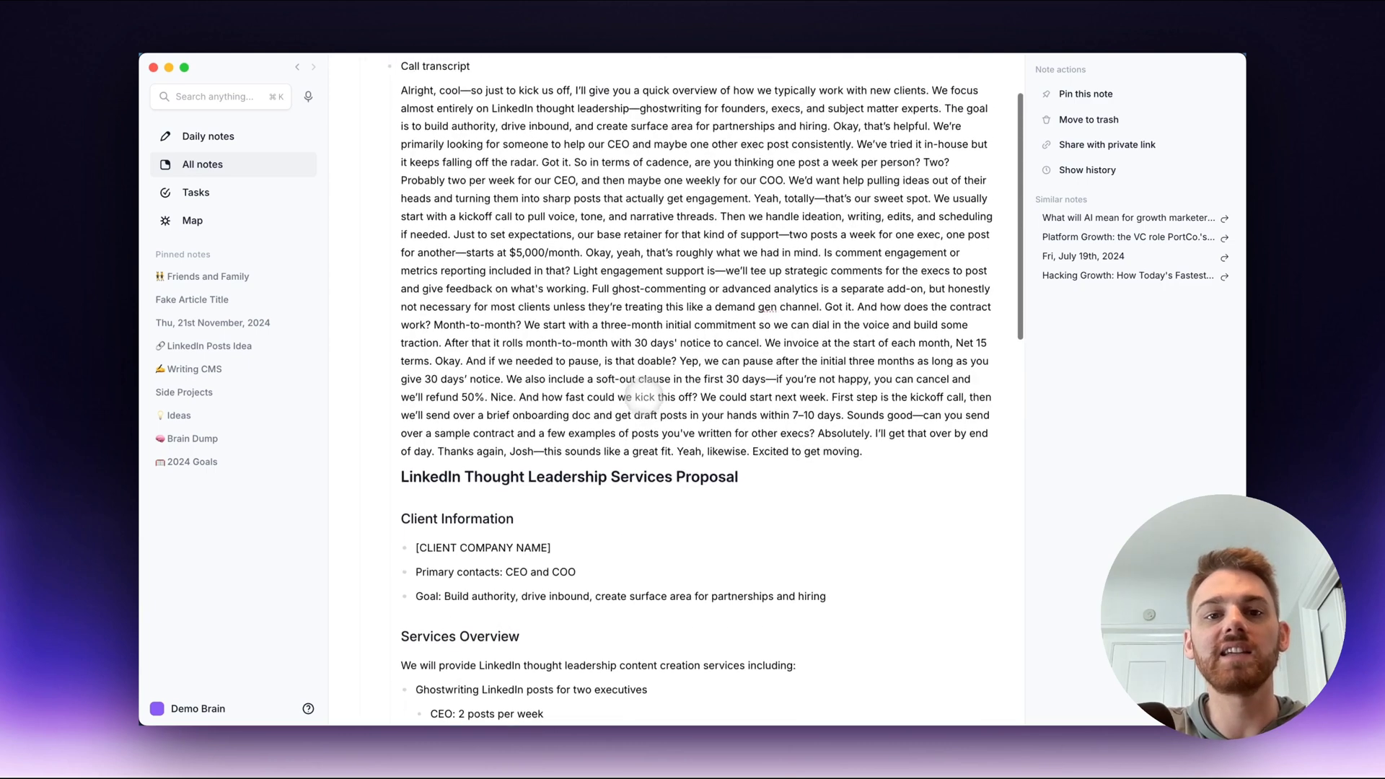
{"action": "scroll", "coordinate": [644, 393], "scroll_direction": "up", "scroll_amount": 1}
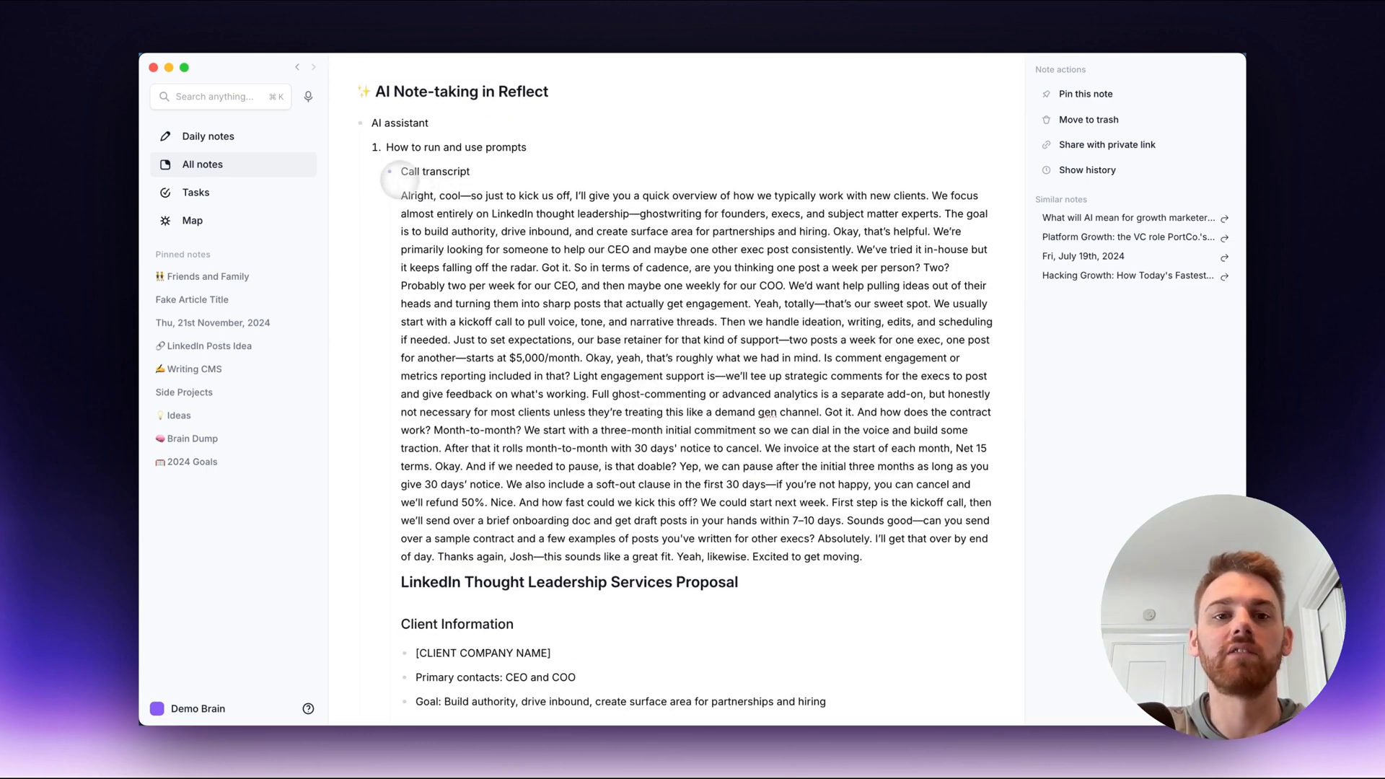
Step: Collapse Call transcript, expand Daily Reflection, and select all four of its paragraphs
{"action": "left_click", "coordinate": [389, 172]}
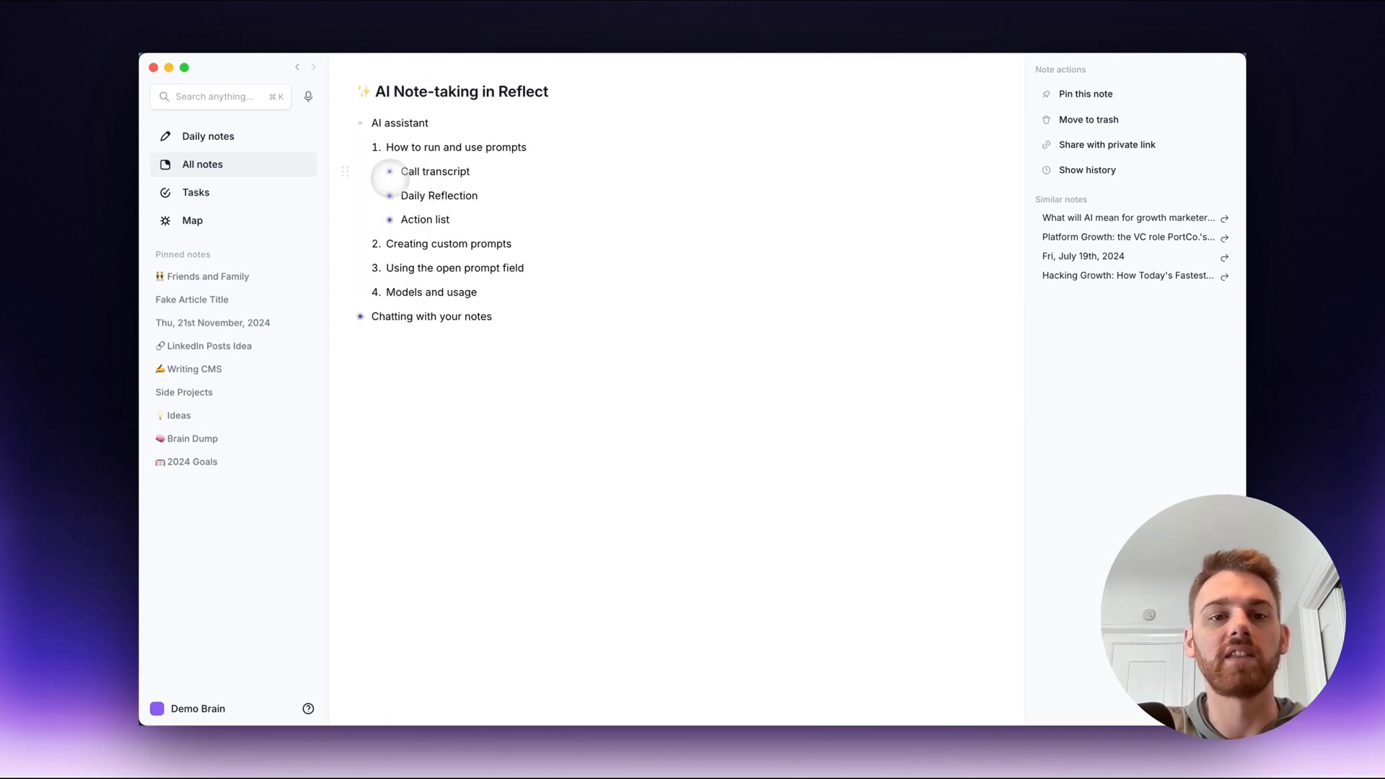
{"action": "left_click", "coordinate": [389, 195]}
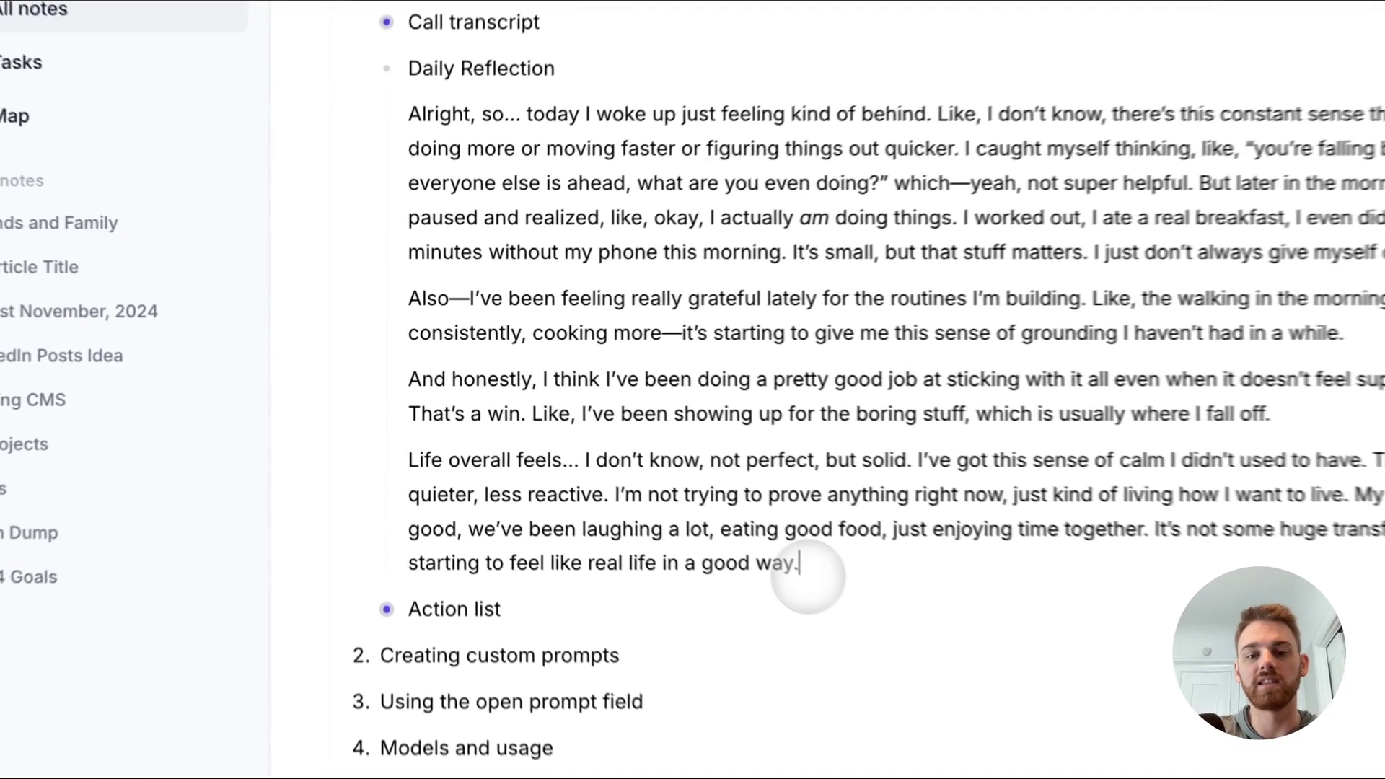
{"action": "left_click_drag", "start_coordinate": [599, 456], "coordinate": [501, 356]}
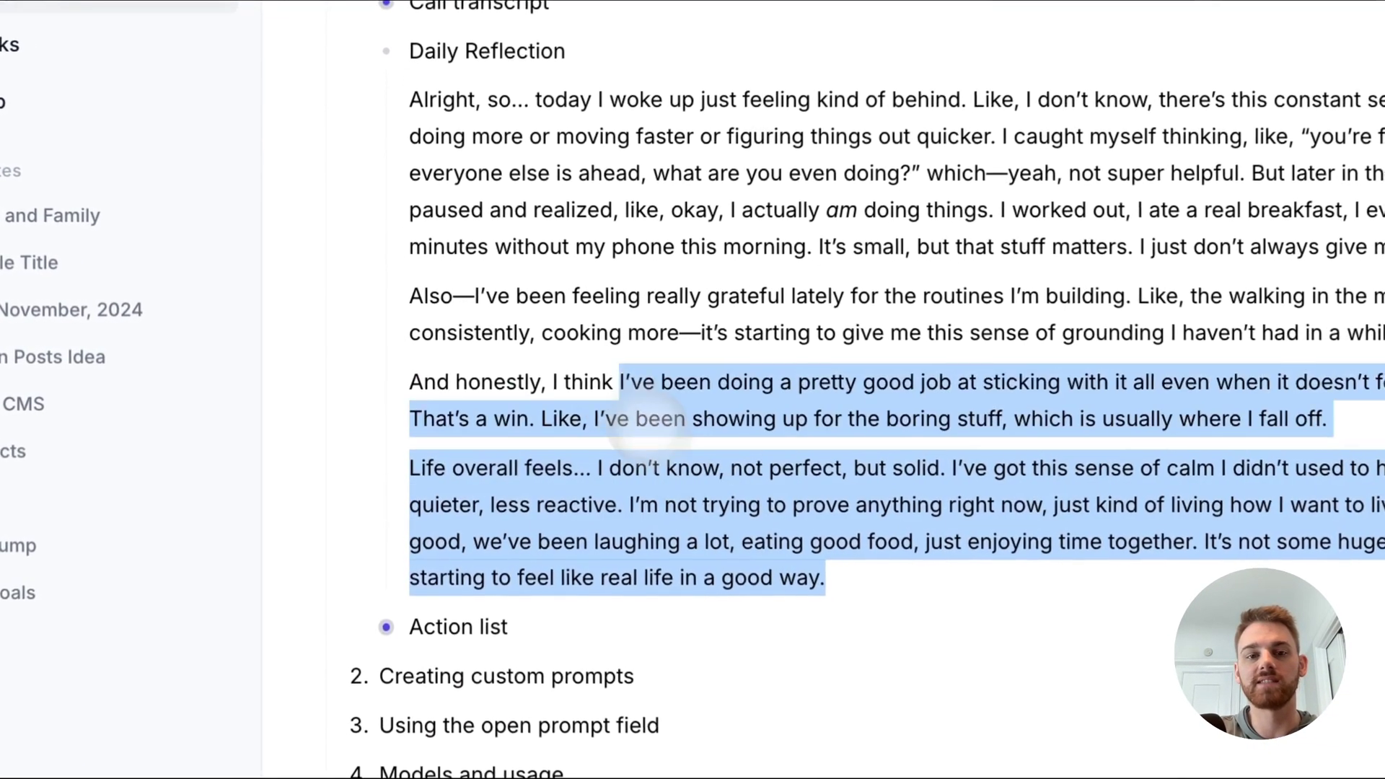
{"action": "left_click_drag", "start_coordinate": [612, 382], "coordinate": [405, 105]}
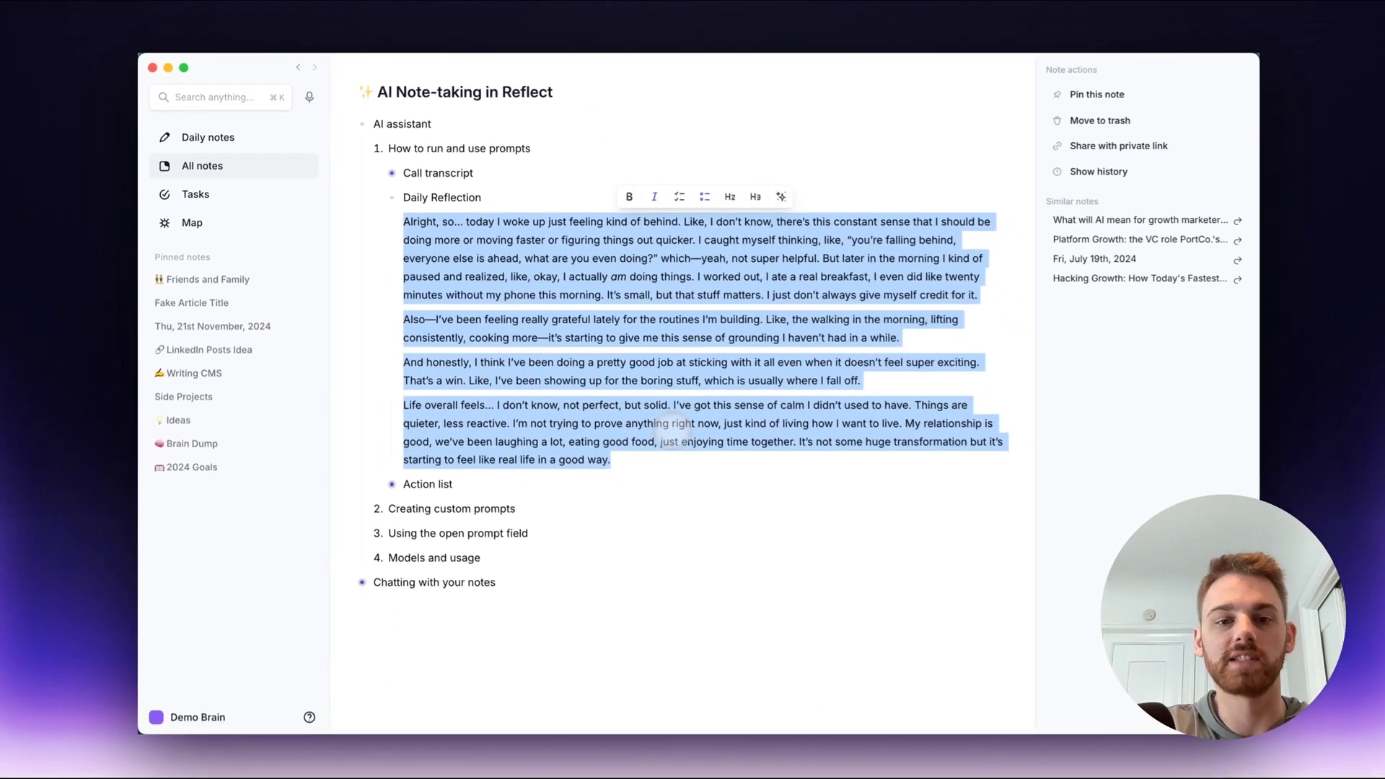
Step: Run the Daily reflection prompt ('dail') and replace the raw entry with the formatted version
{"action": "key", "text": "super+j"}
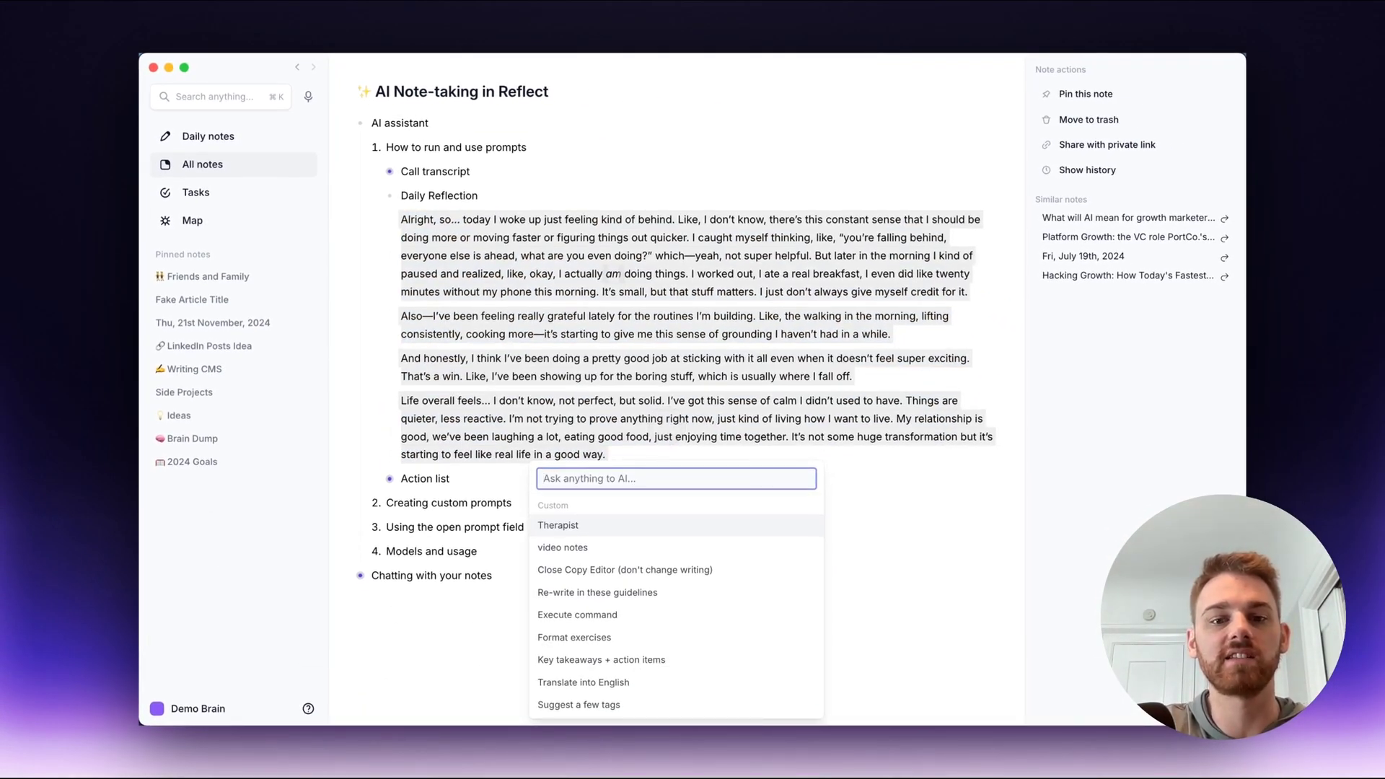
{"action": "type", "text": "daily"}
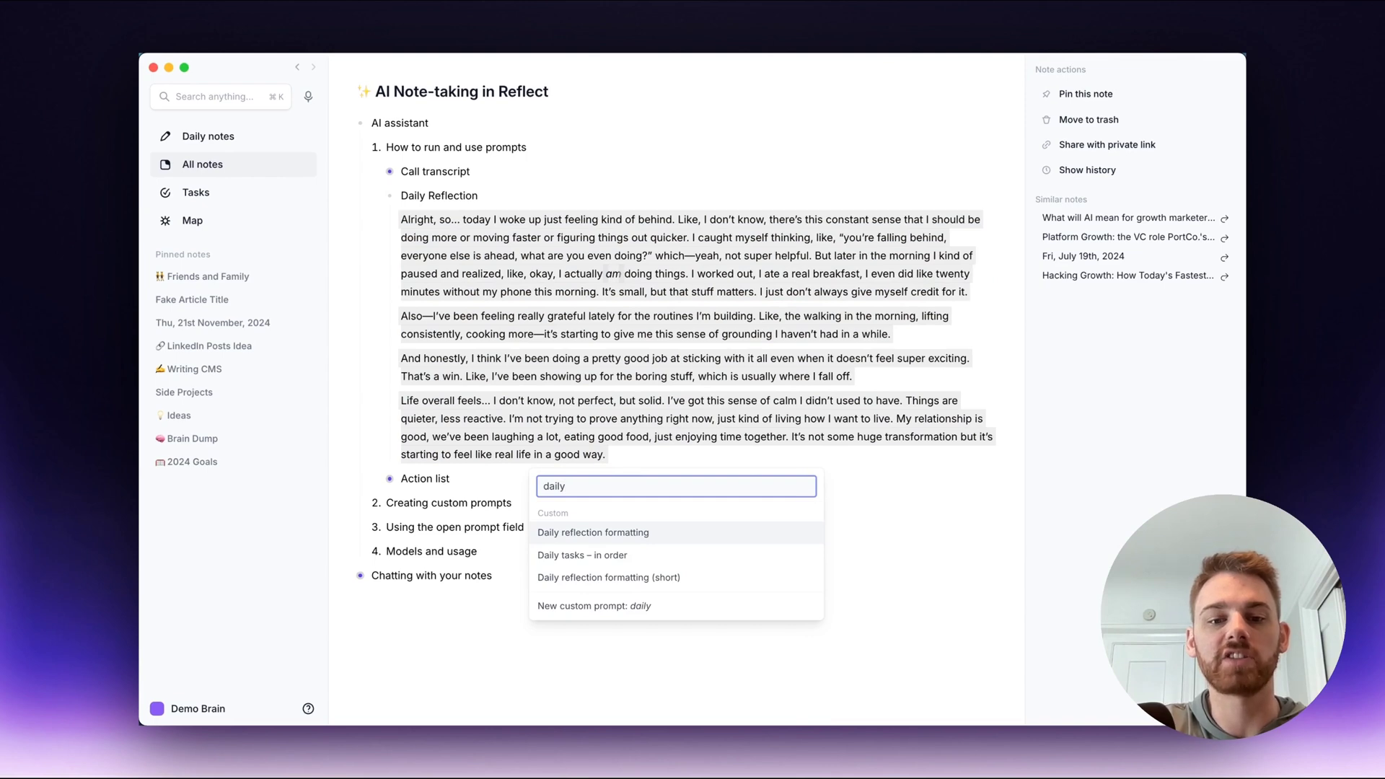
{"action": "key", "text": "Return"}
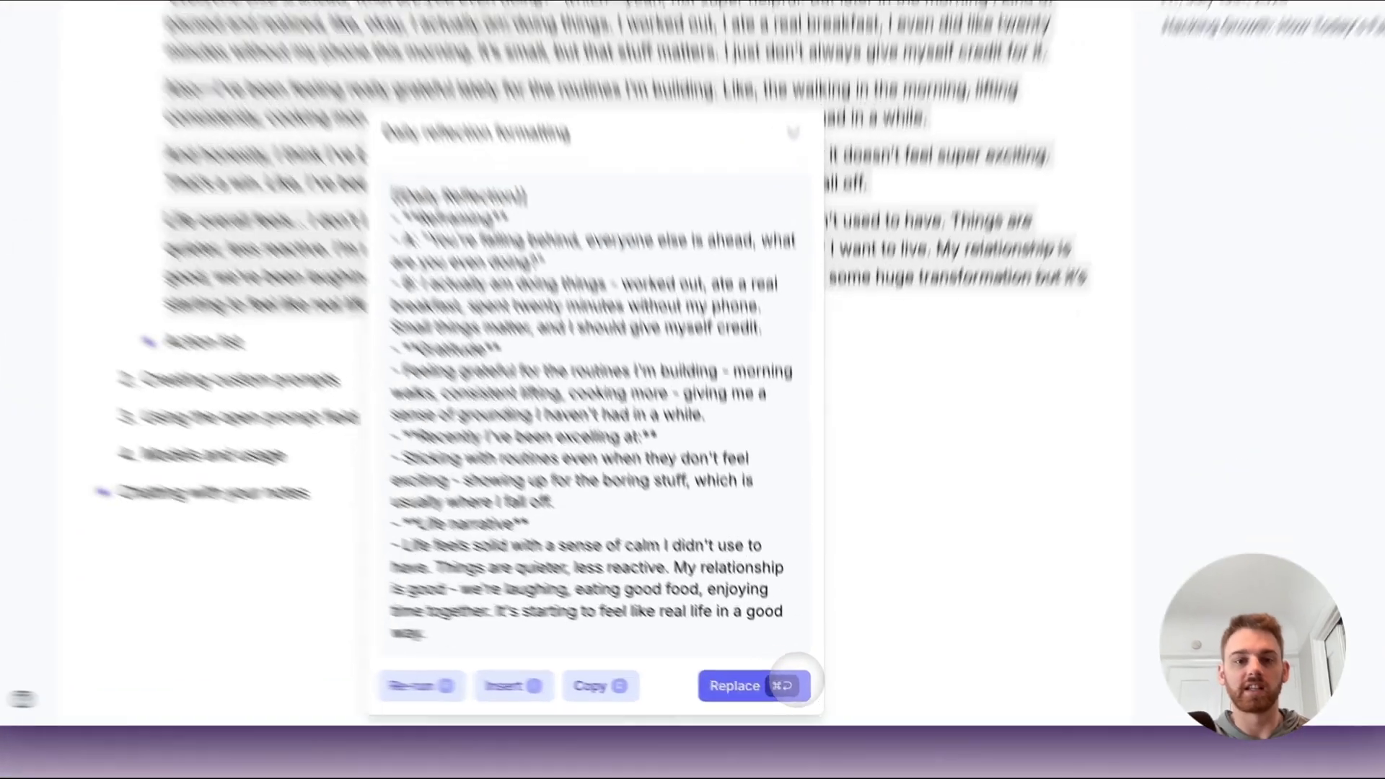
{"action": "left_click", "coordinate": [793, 683]}
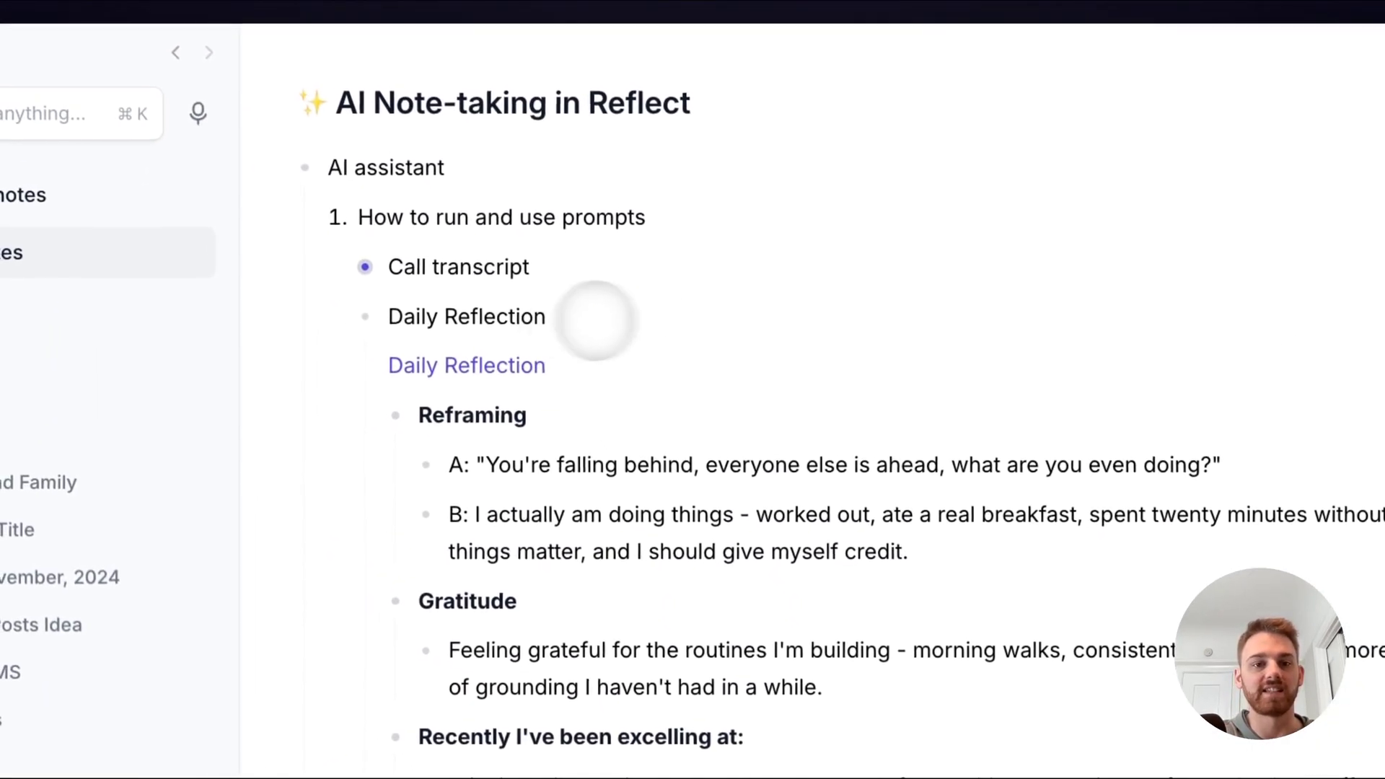
{"action": "mouse_move", "coordinate": [488, 358]}
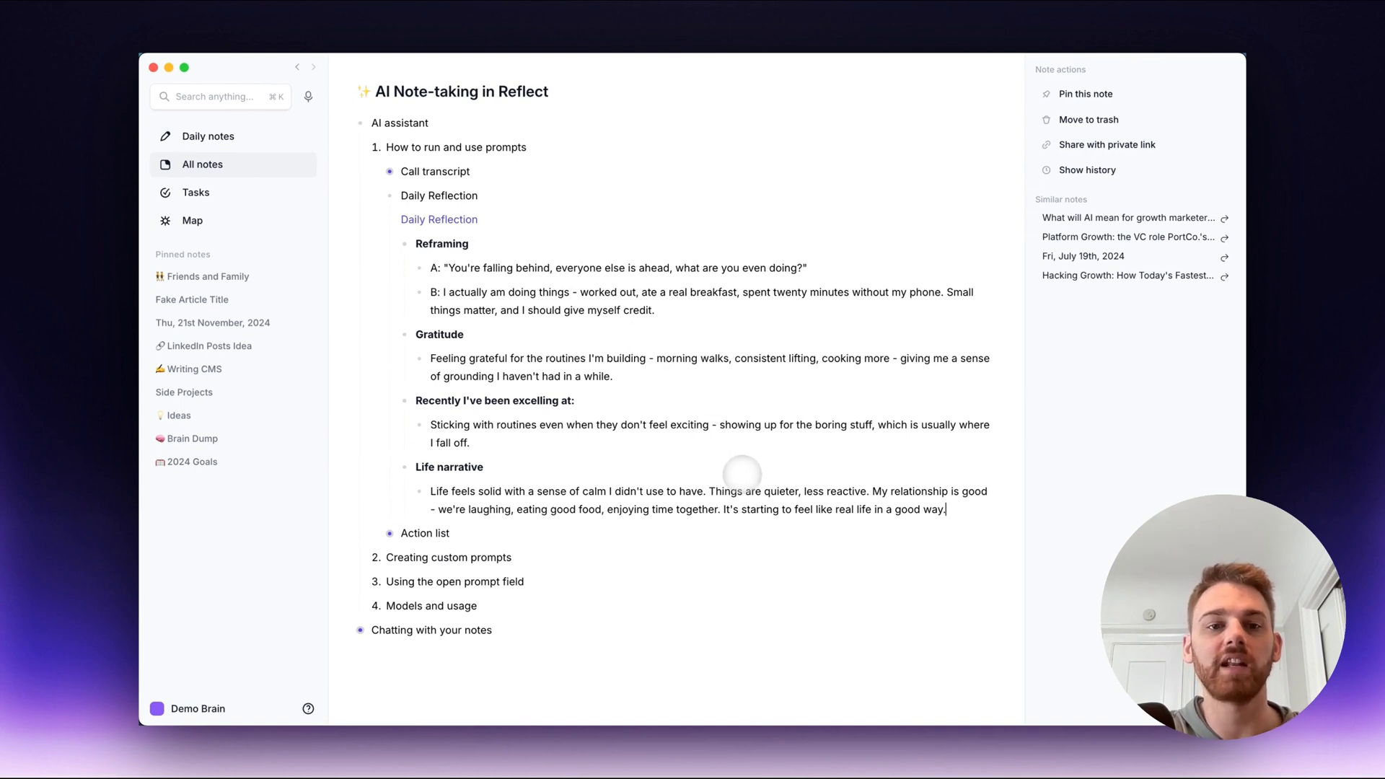
{"action": "mouse_move", "coordinate": [468, 223]}
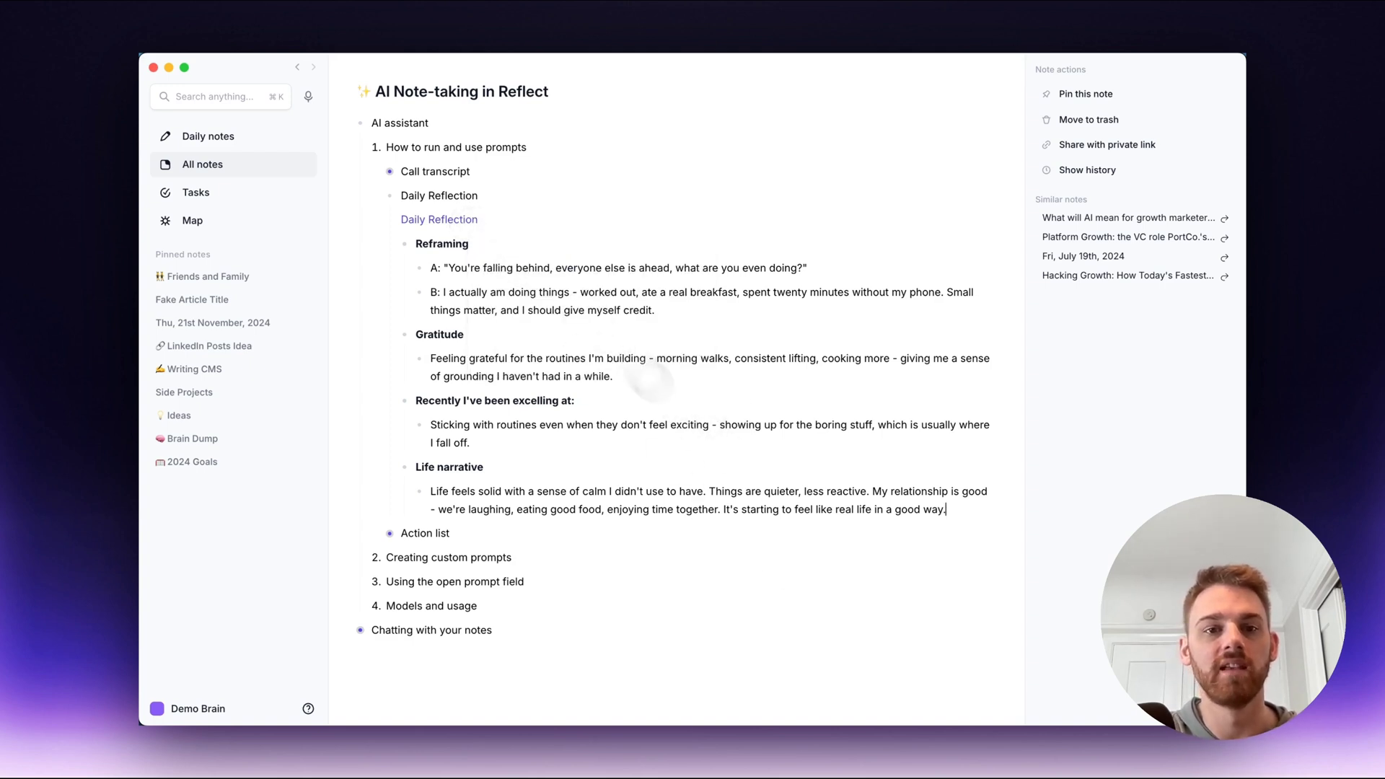
Step: Collapse Daily Reflection, expand Action list, and delete the stray 4o line from its transcript
{"action": "left_click", "coordinate": [390, 196]}
{"action": "left_click", "coordinate": [390, 219]}
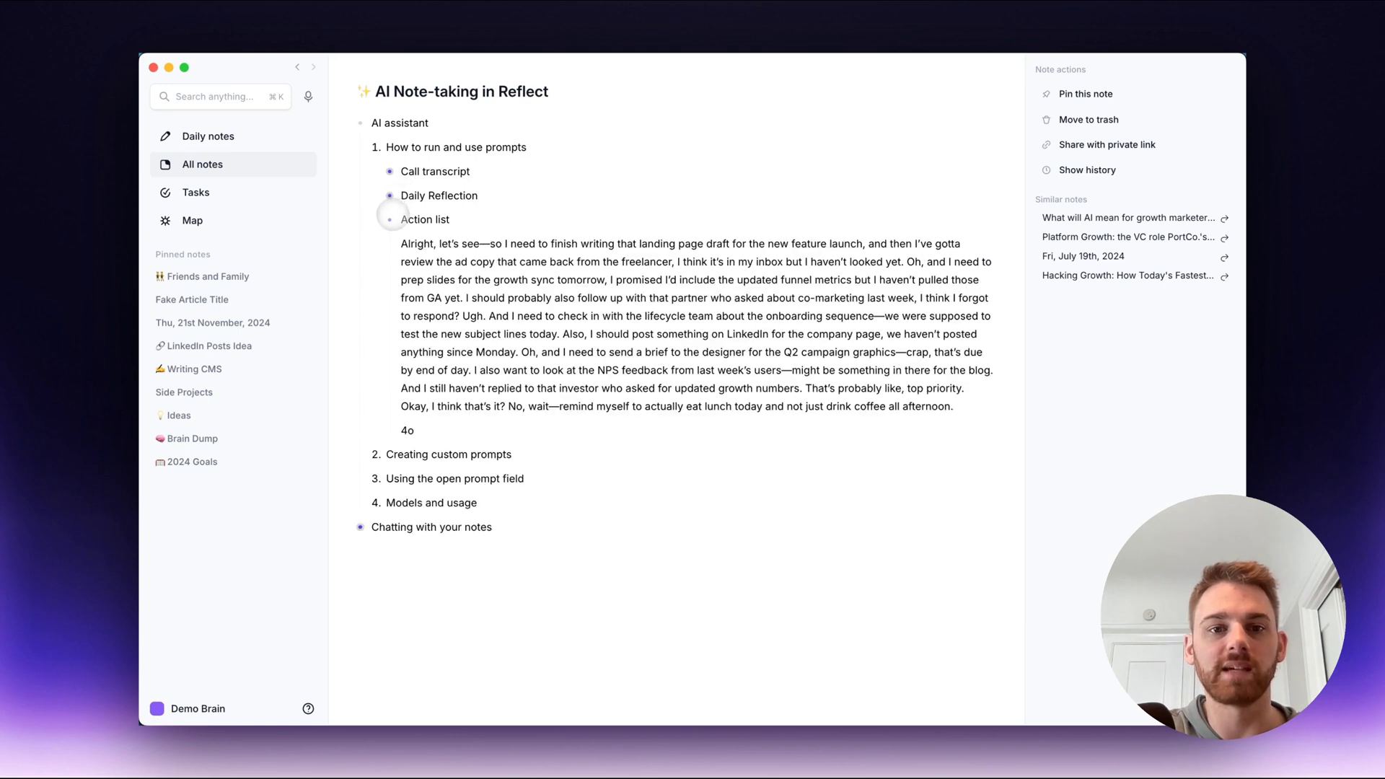
{"action": "triple_click", "coordinate": [503, 371]}
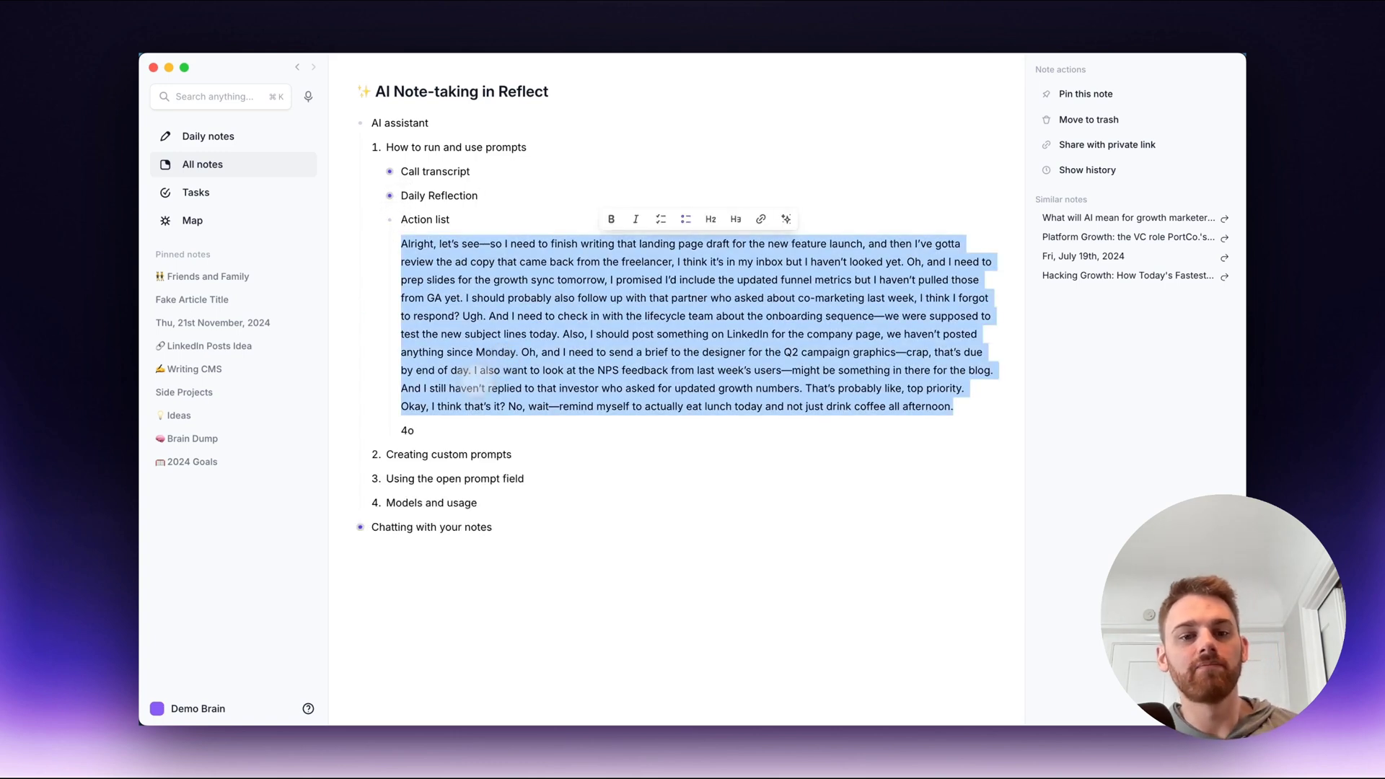
{"action": "left_click", "coordinate": [438, 427]}
{"action": "key", "text": "BackSpace"}
{"action": "key", "text": "BackSpace"}
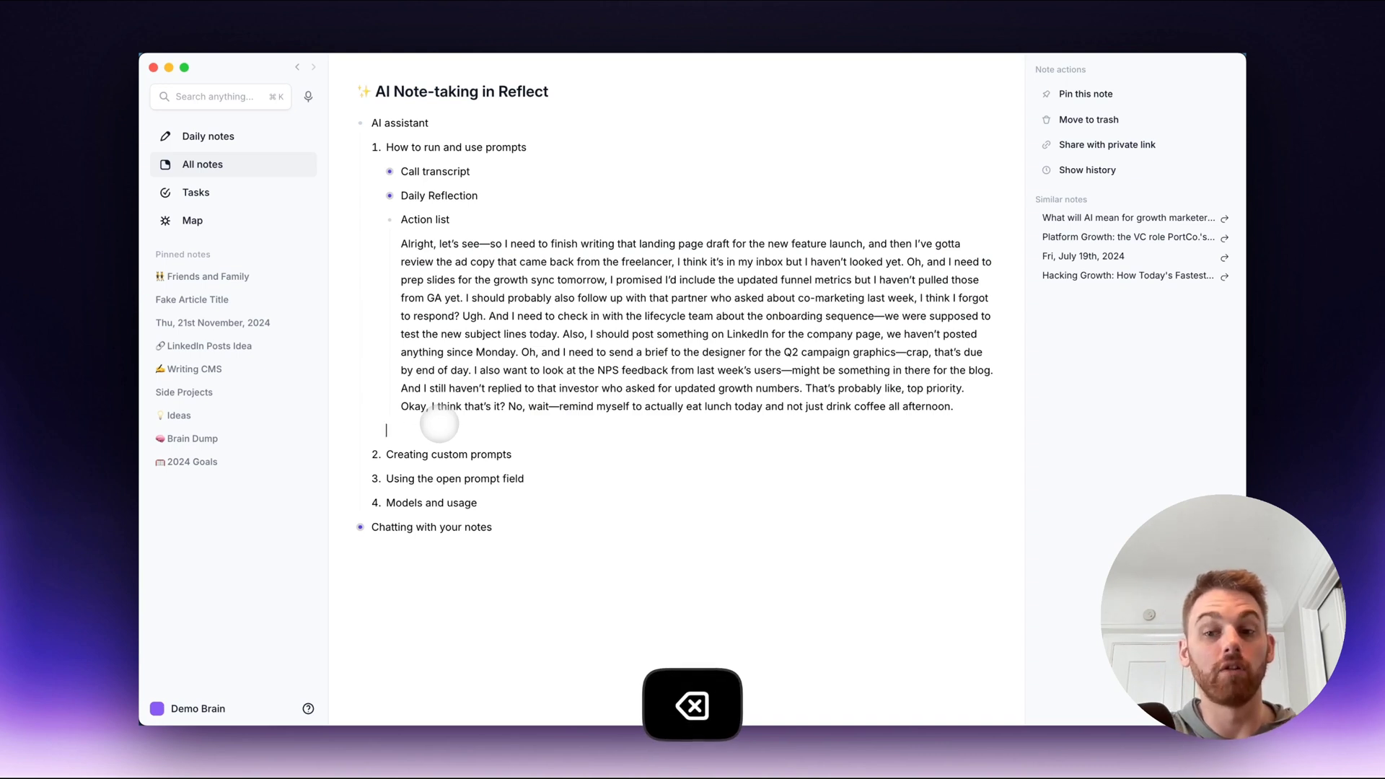
{"action": "key", "text": "BackSpace"}
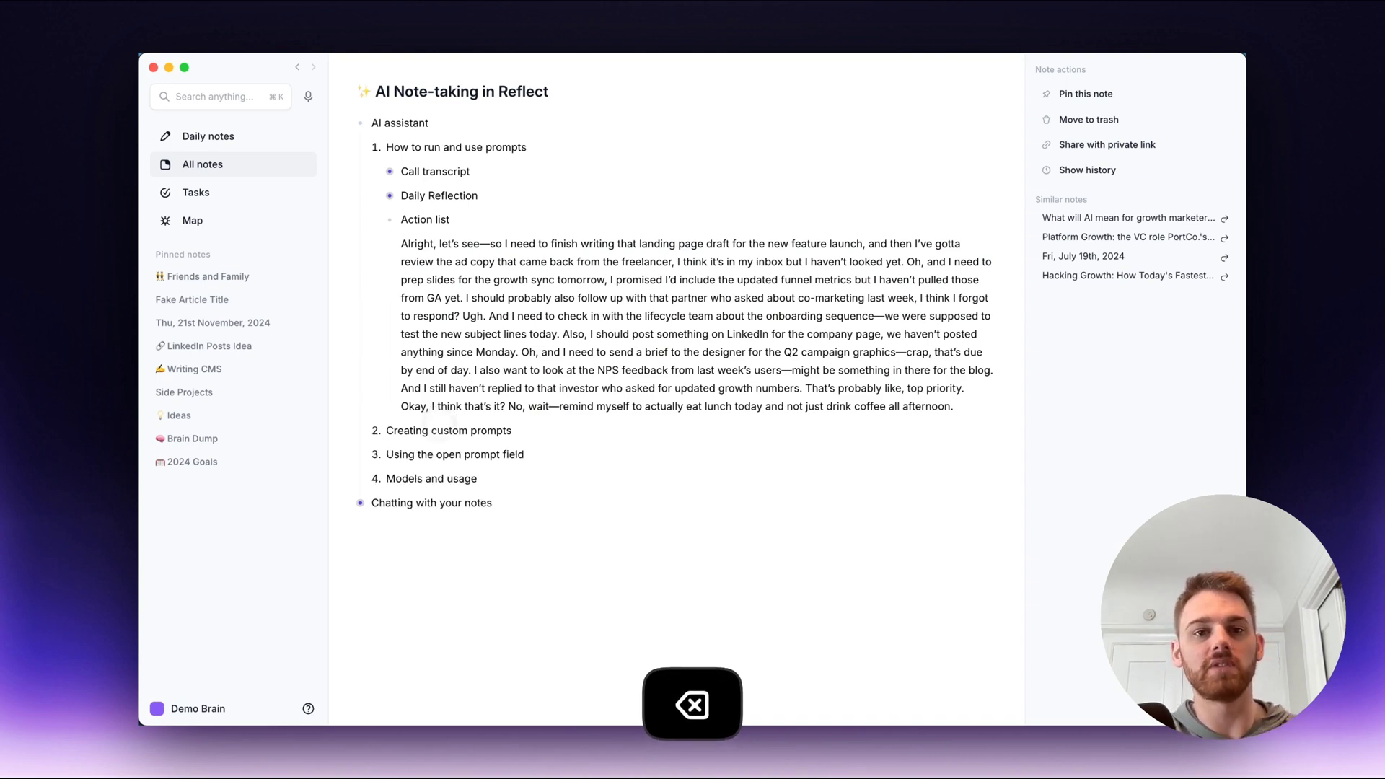
Step: Replace the transcript with the List action items checkbox list, then collapse Action list
{"action": "triple_click", "coordinate": [421, 390]}
{"action": "key", "text": "super+j"}
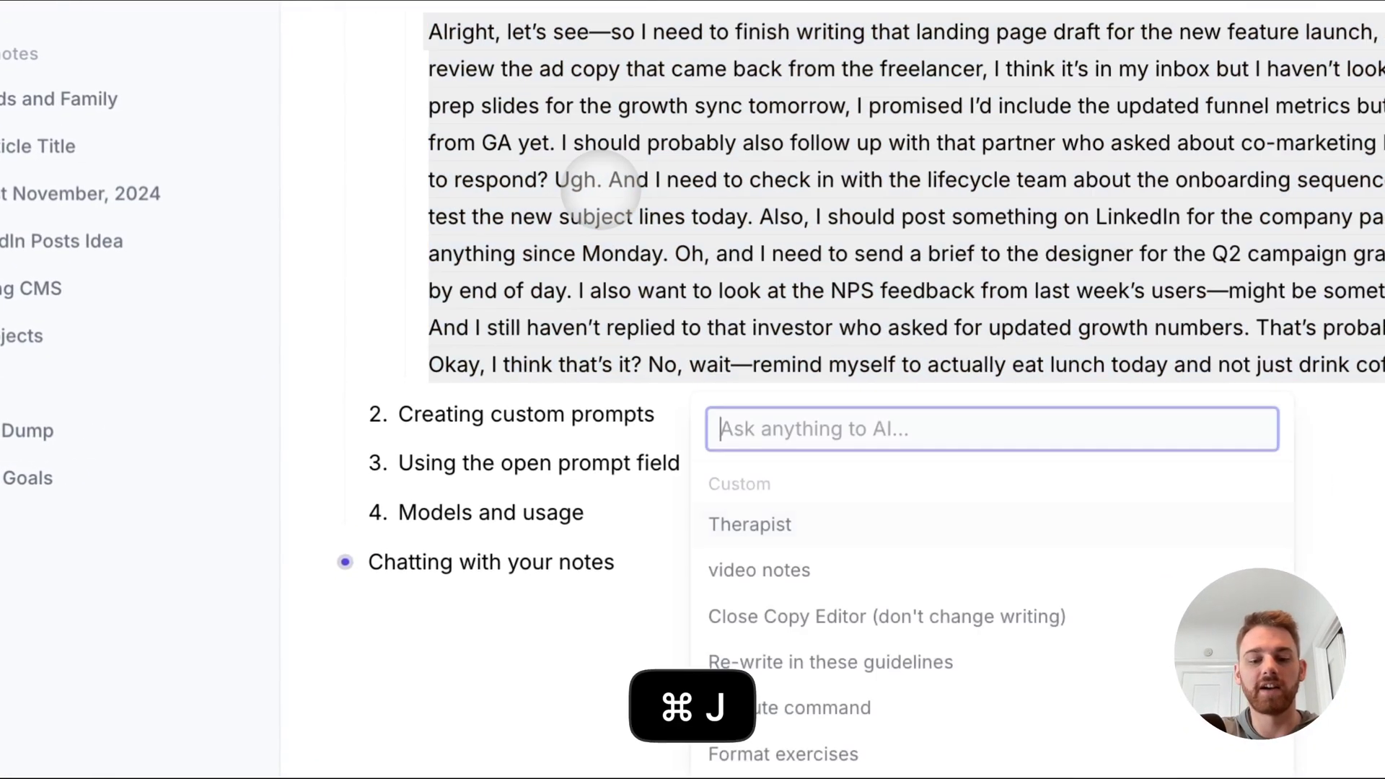
{"action": "type", "text": "action"}
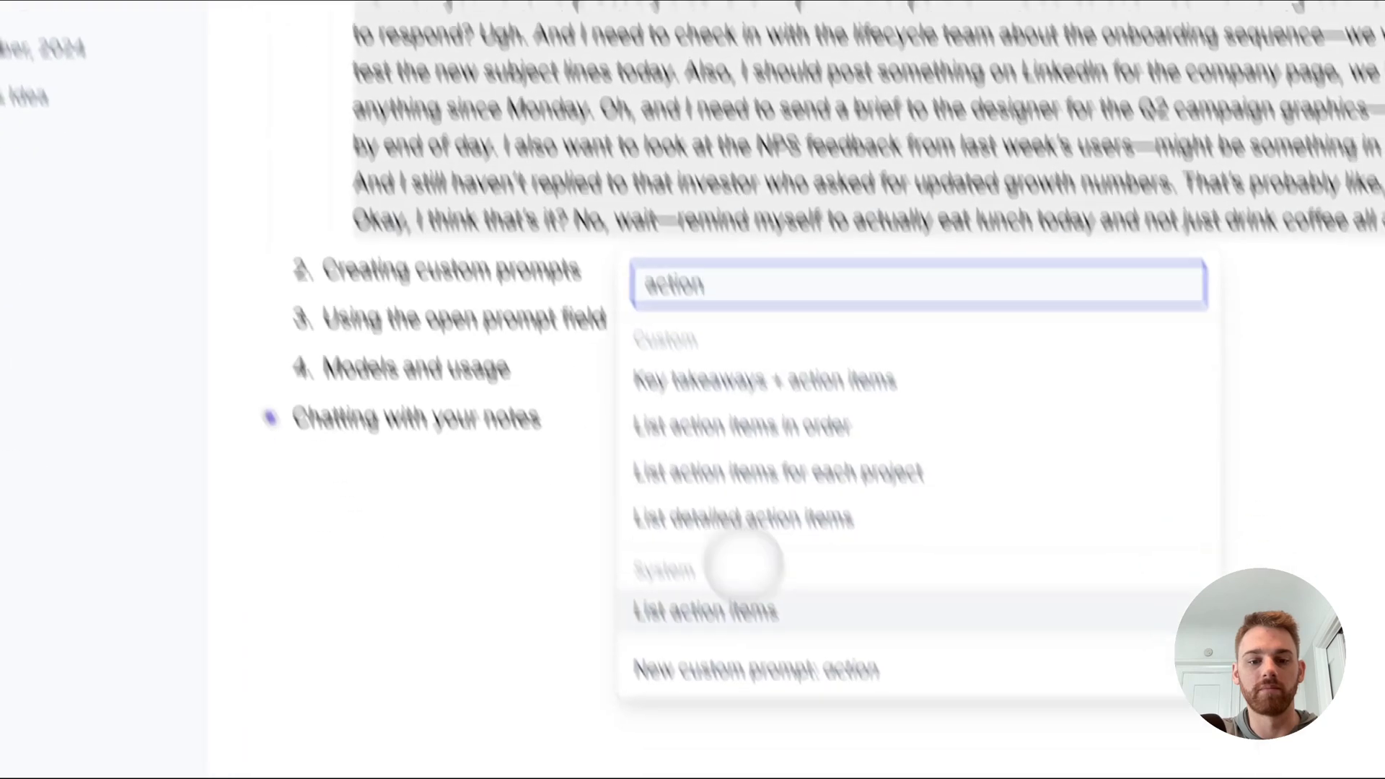
{"action": "left_click", "coordinate": [815, 755]}
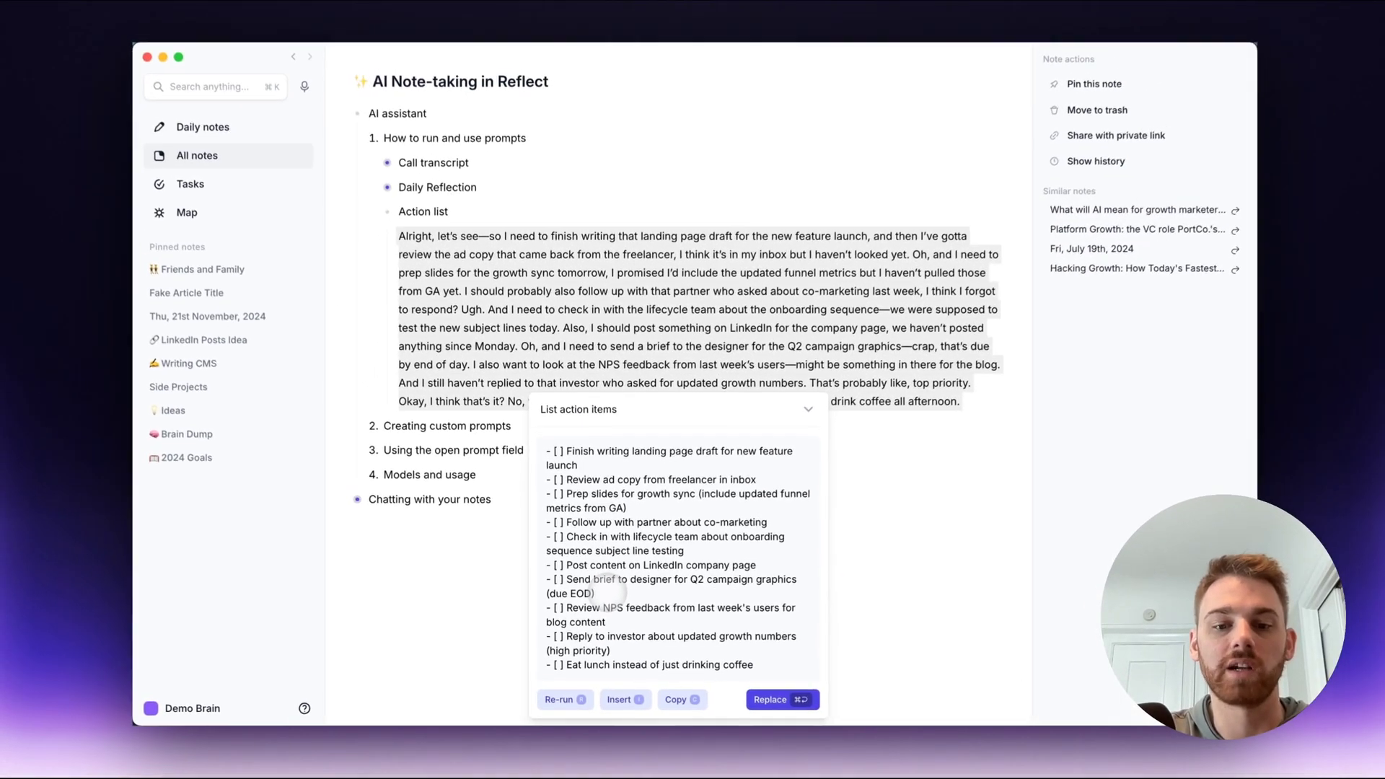
{"action": "left_click", "coordinate": [797, 701]}
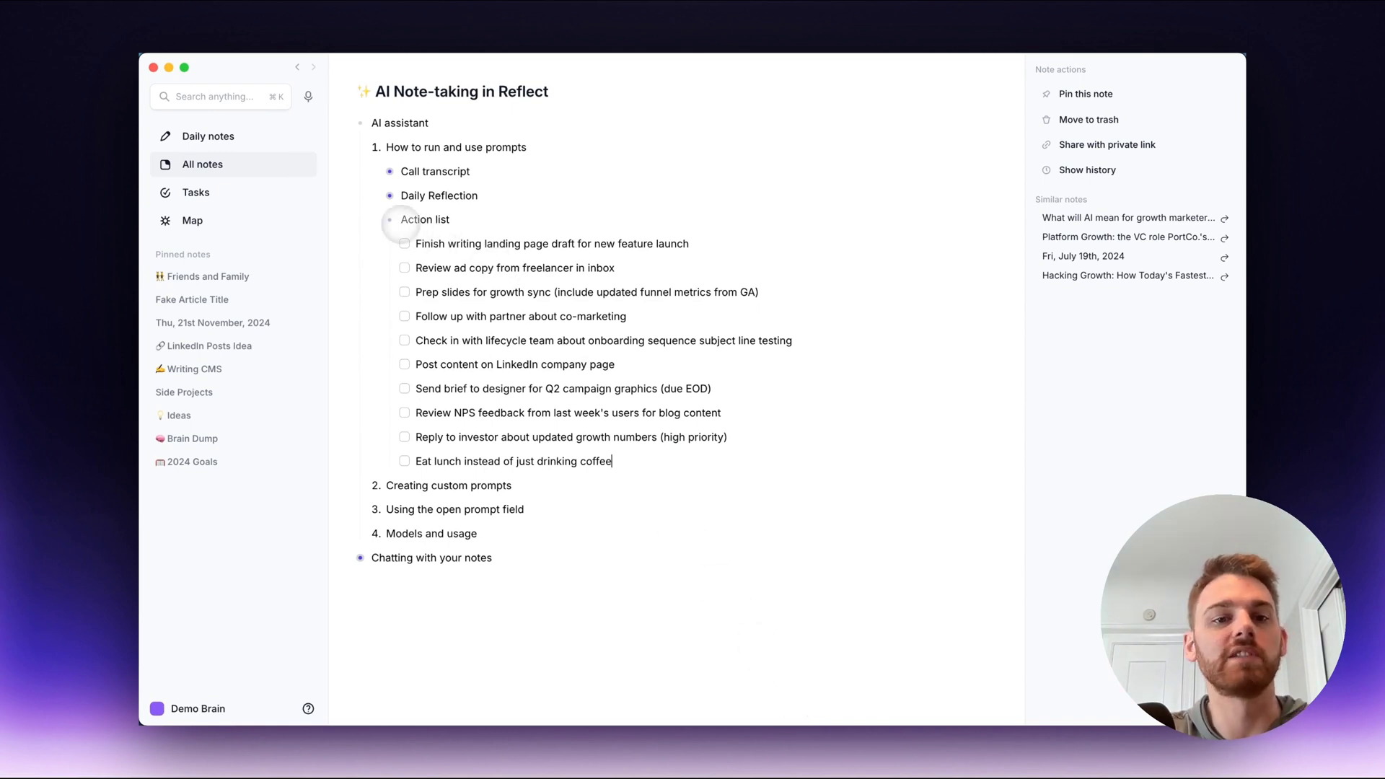
{"action": "left_click", "coordinate": [390, 219]}
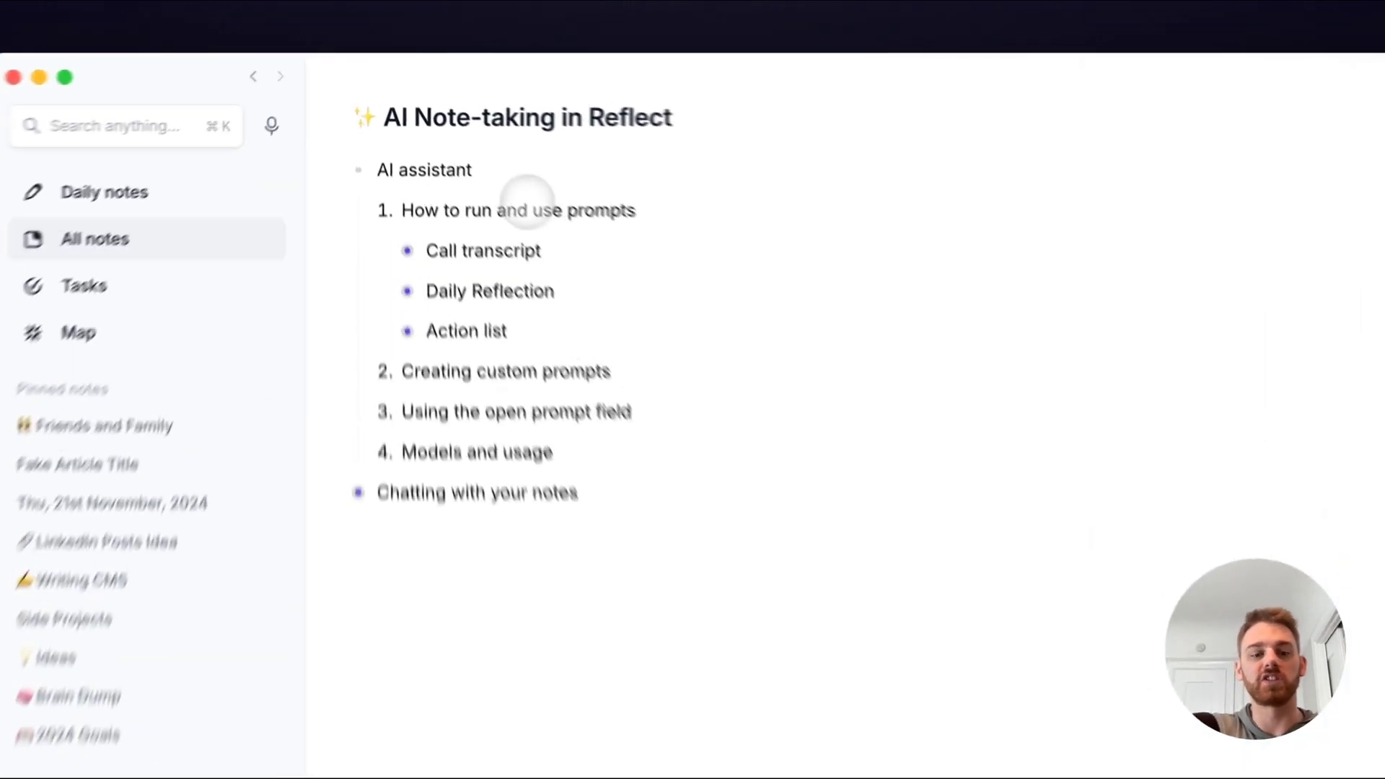
Step: Strike through the 'How to run and use prompts' line with ⌘⇧X
{"action": "triple_click", "coordinate": [461, 141]}
{"action": "key", "text": "super+shift+x"}
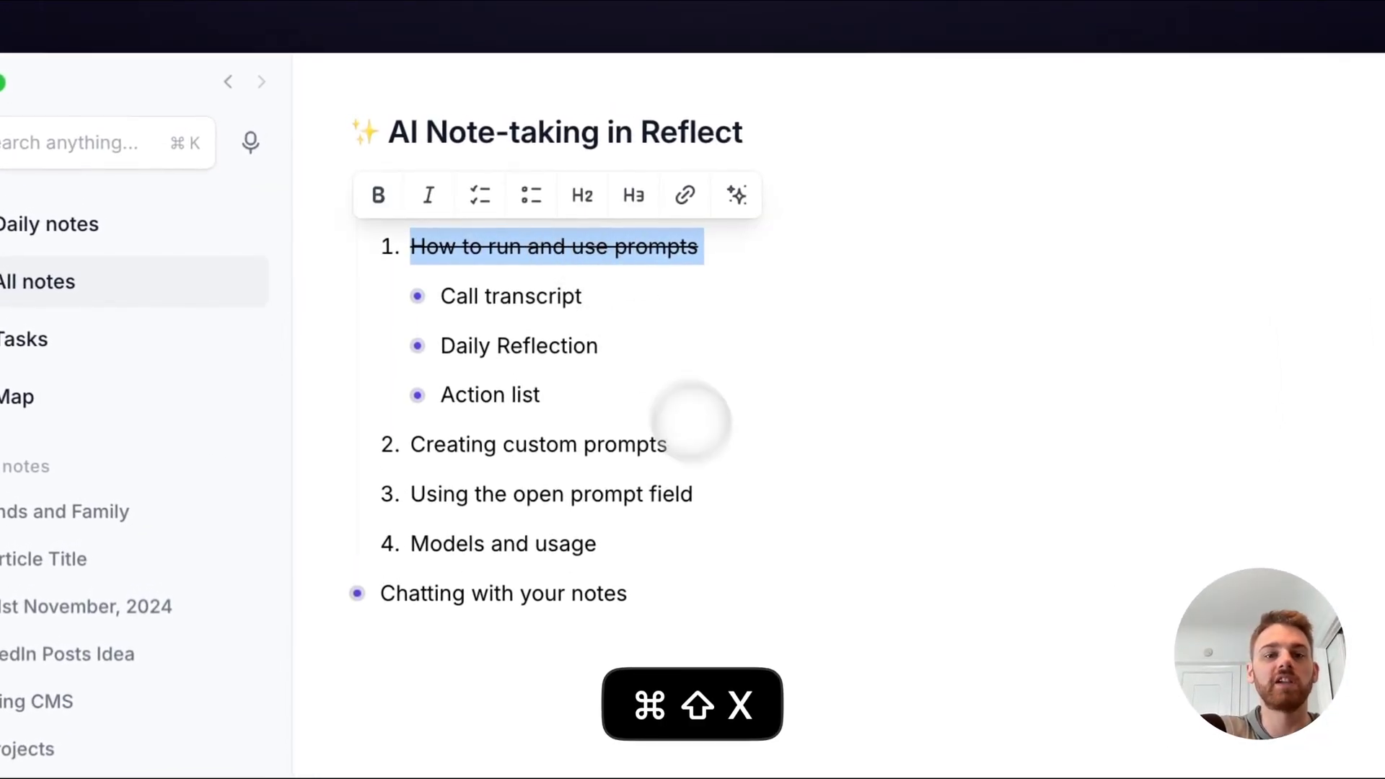
{"action": "left_click", "coordinate": [714, 449]}
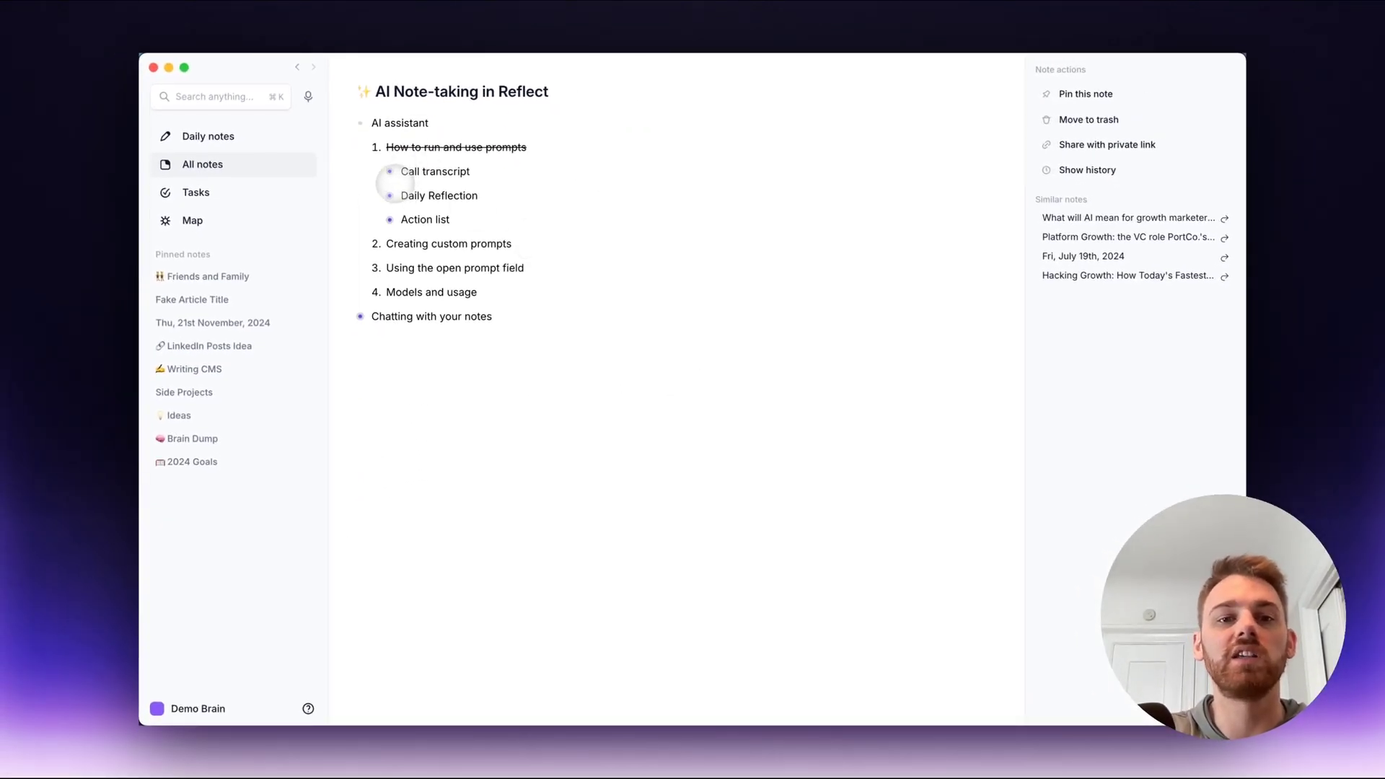
Step: Expand and select the Call transcript, then bring up the AI prompt list
{"action": "left_click", "coordinate": [391, 172]}
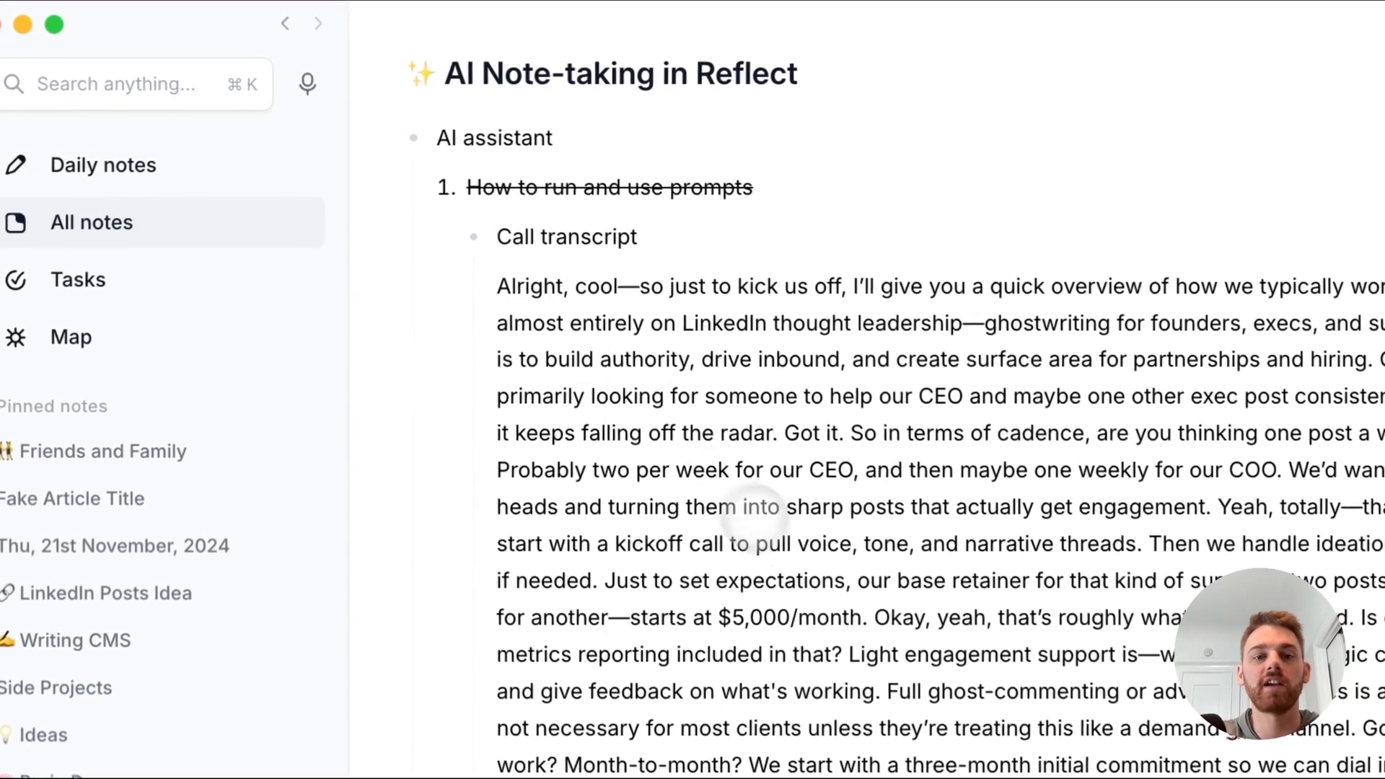
{"action": "triple_click", "coordinate": [543, 330]}
{"action": "key", "text": "super+j"}
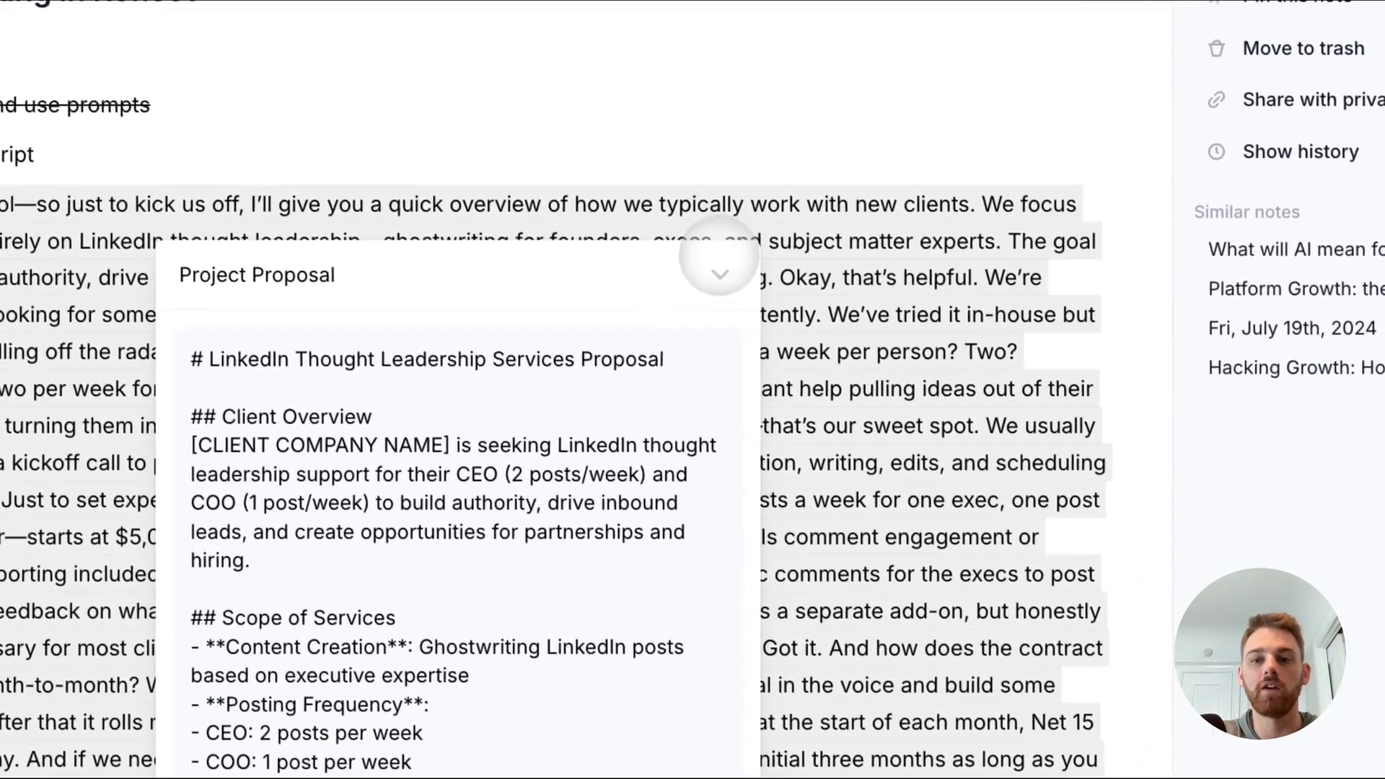
Step: Show the Project Proposal prompt's instructions, enlarge the editor, and inspect its {input} placeholder
{"action": "left_click", "coordinate": [761, 43]}
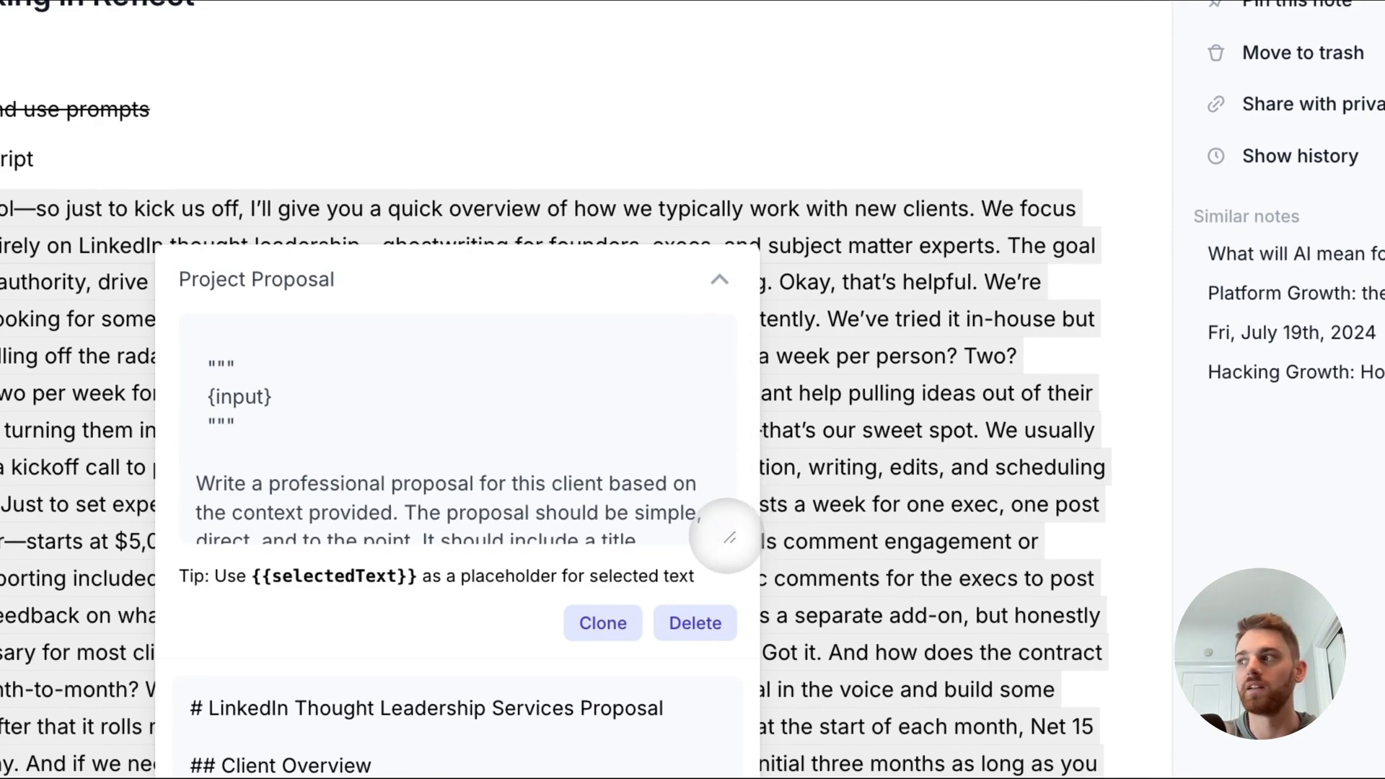
{"action": "left_click_drag", "start_coordinate": [728, 538], "coordinate": [728, 778]}
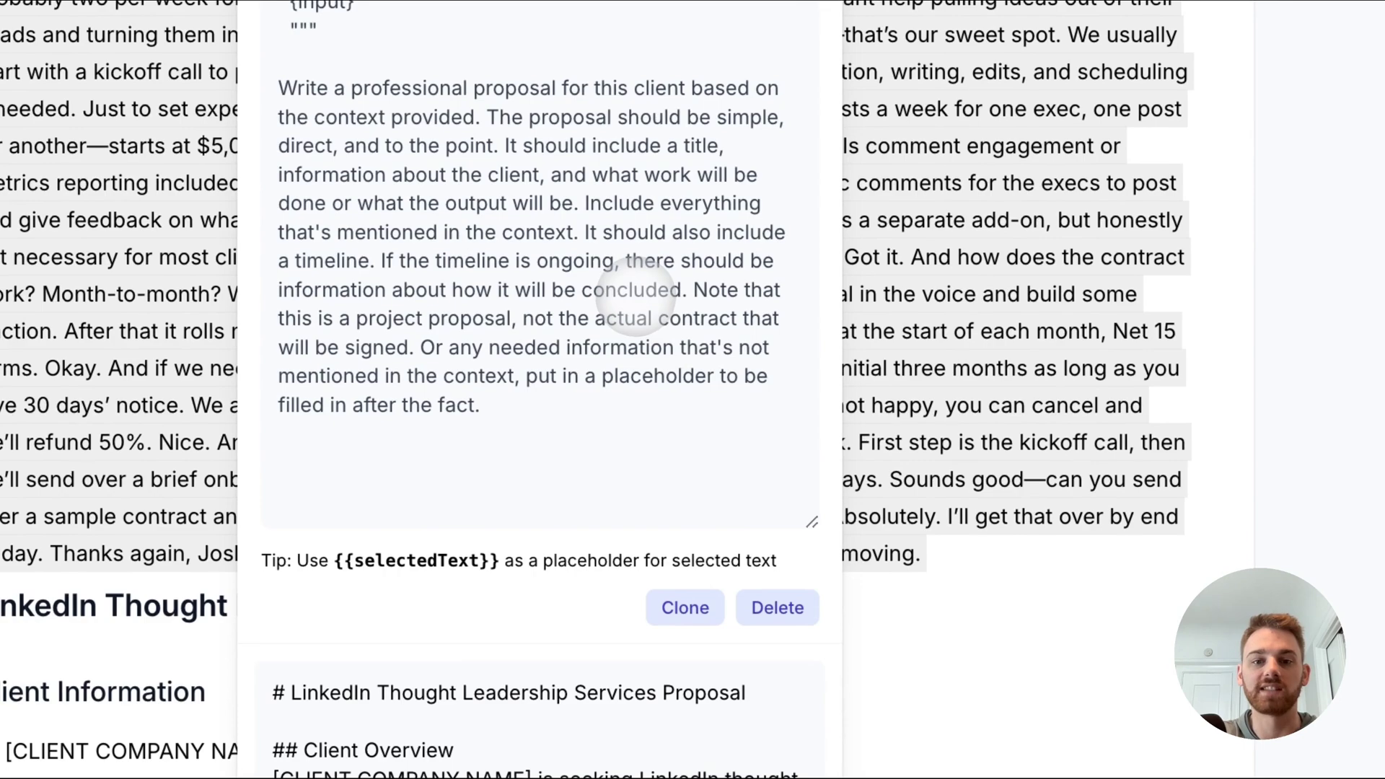
{"action": "scroll", "coordinate": [637, 298], "scroll_direction": "down", "scroll_amount": 2}
{"action": "scroll", "coordinate": [635, 296], "scroll_direction": "up", "scroll_amount": 2}
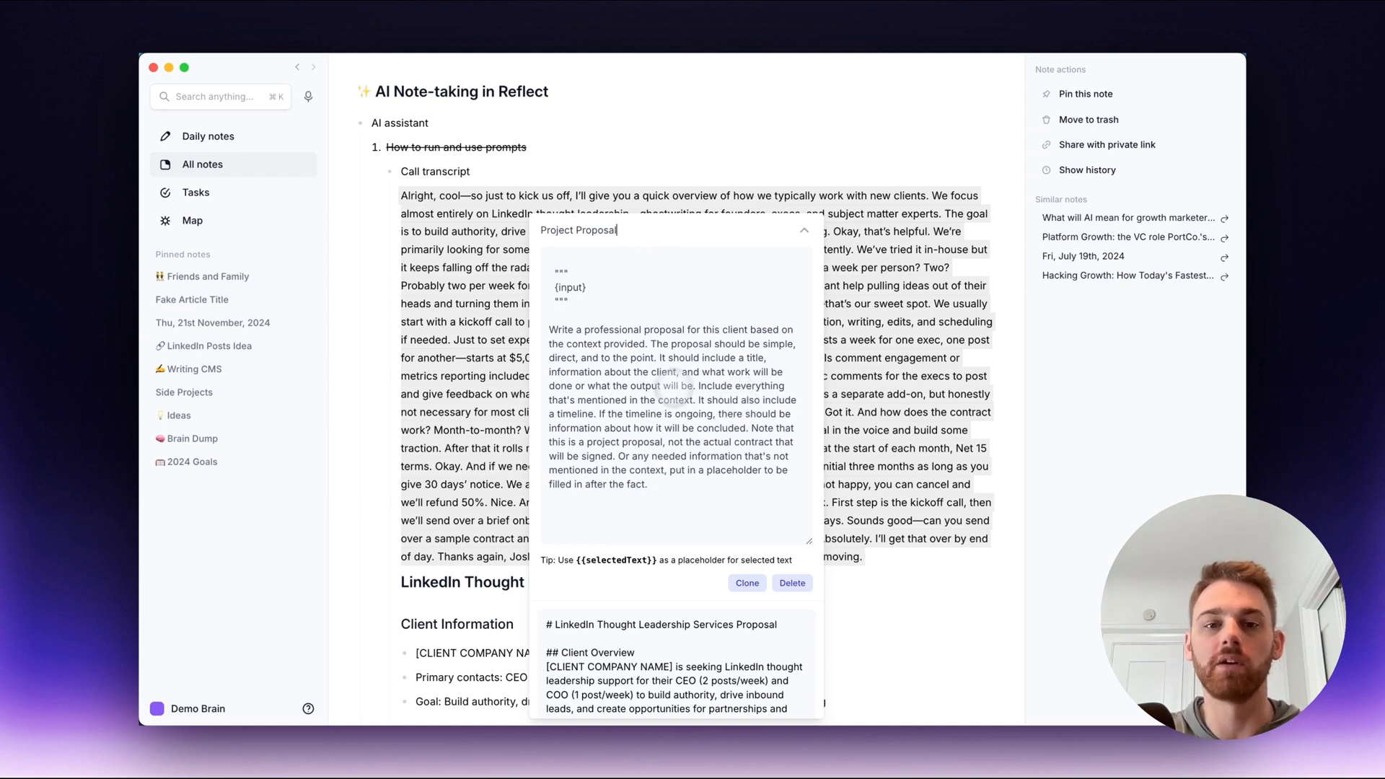
{"action": "left_click_drag", "start_coordinate": [638, 292], "coordinate": [563, 271]}
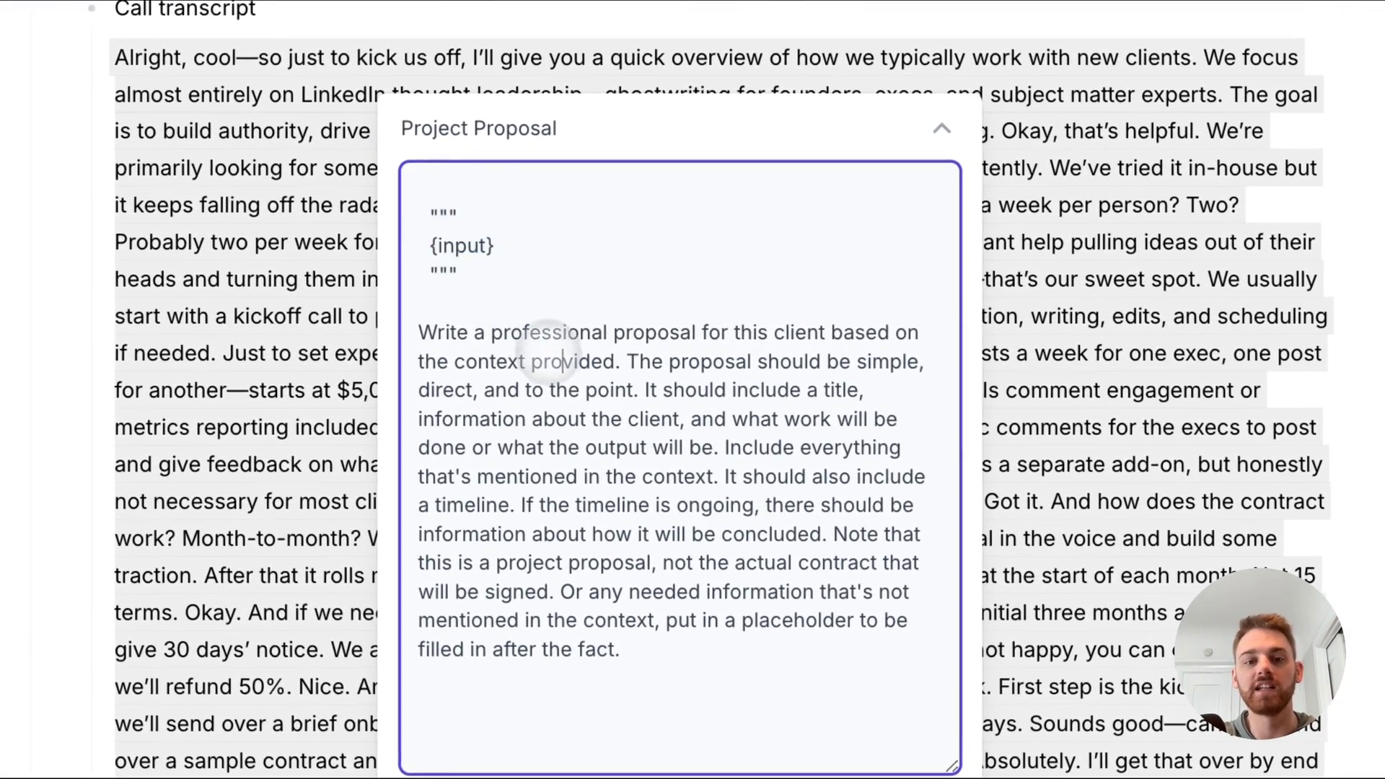
{"action": "triple_click", "coordinate": [566, 359]}
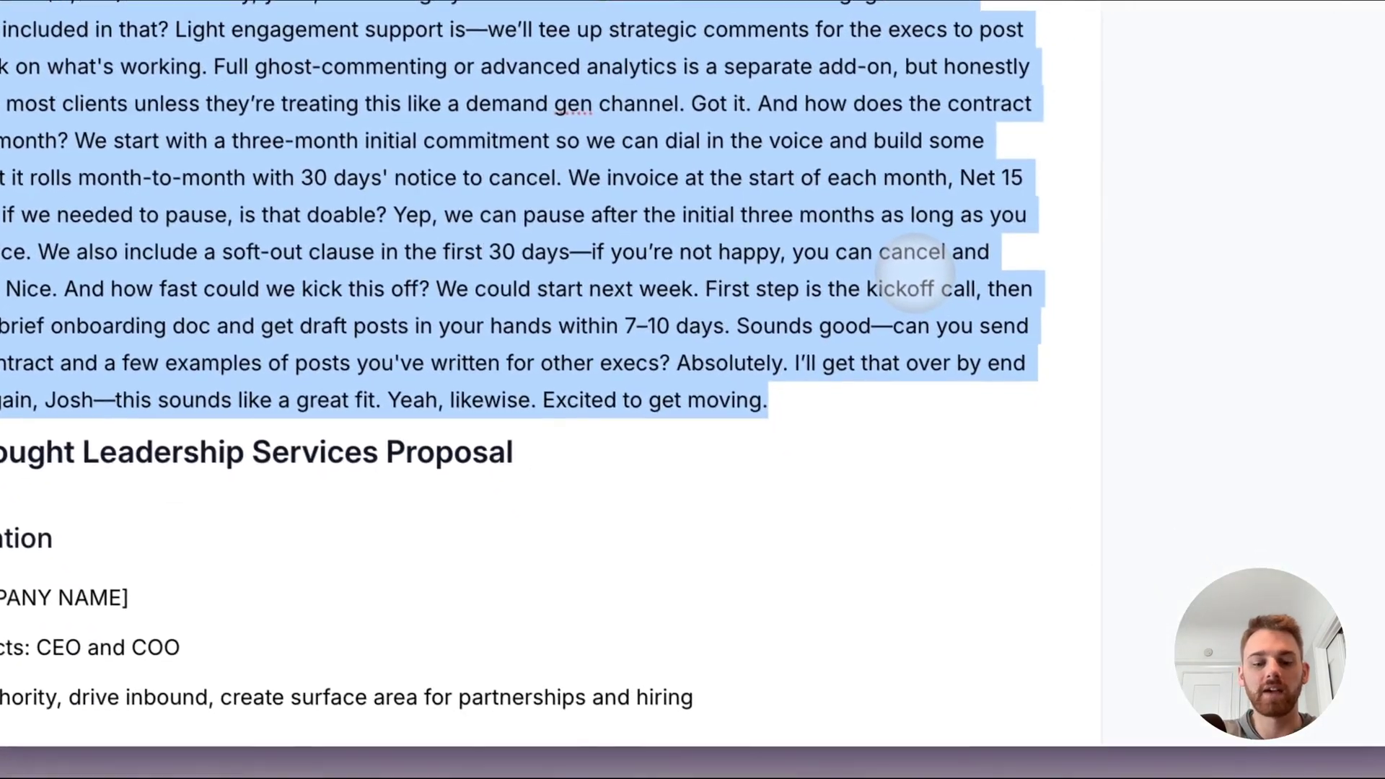
Step: Open the 'Project Proposal - content + social media' prompt, enlarge its box, and scroll through it
{"action": "key", "text": "super+j"}
{"action": "type", "text": "proj"}
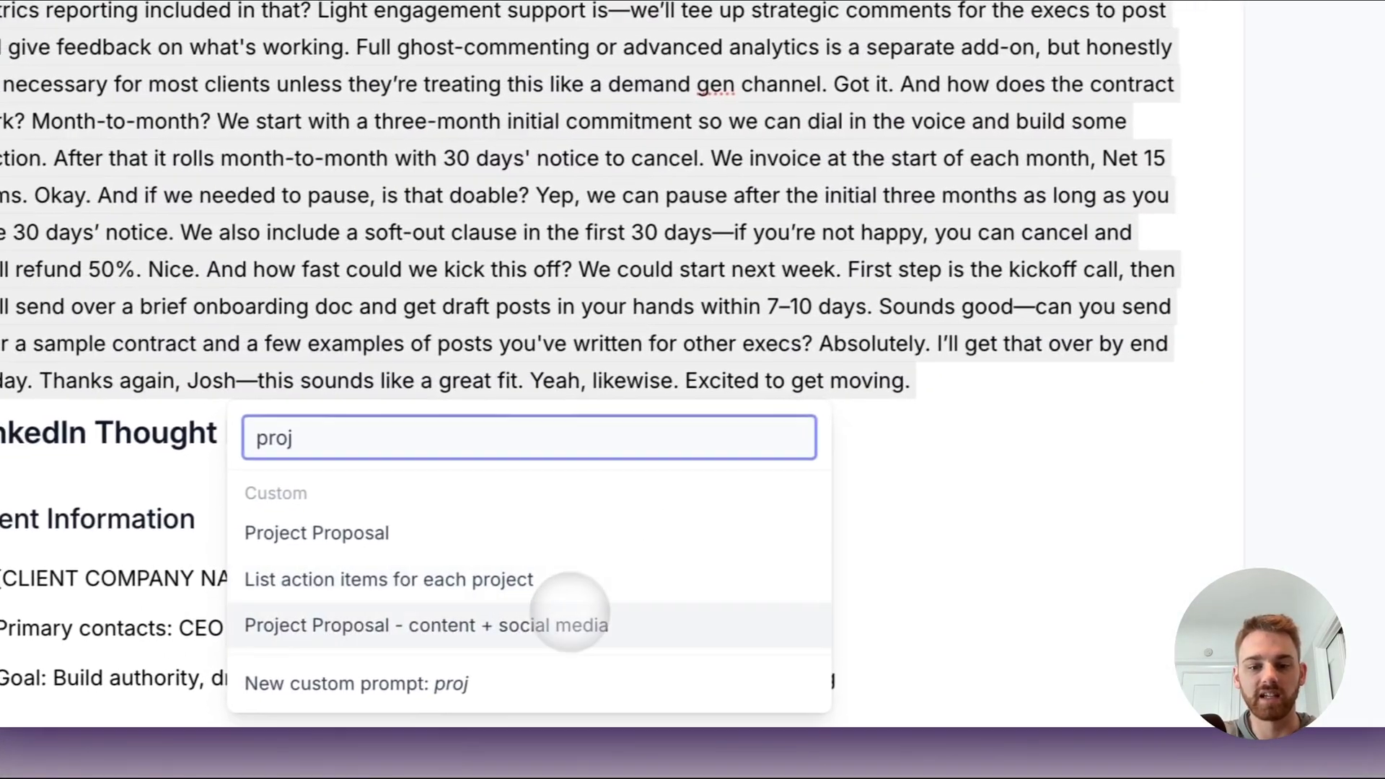
{"action": "left_click", "coordinate": [570, 611]}
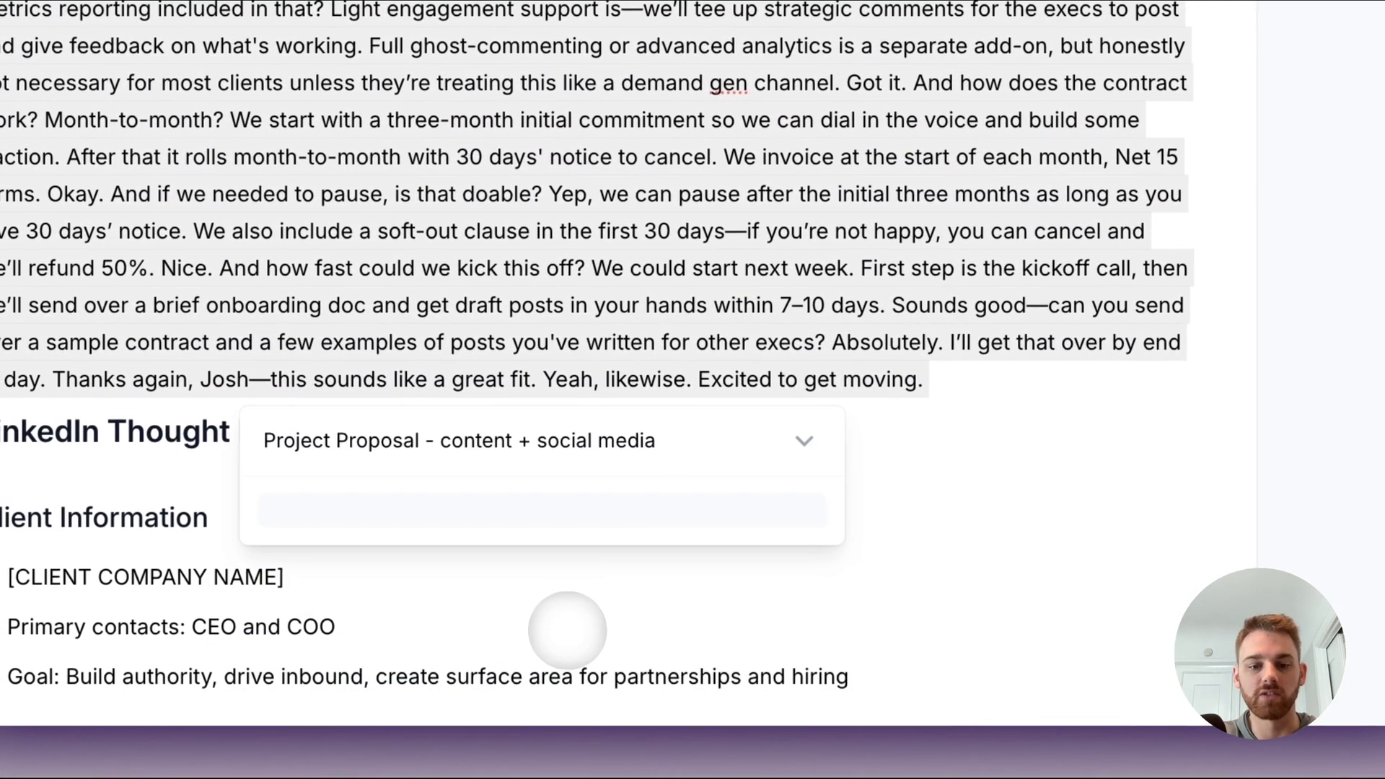
{"action": "scroll", "coordinate": [725, 356], "scroll_direction": "down", "scroll_amount": 6}
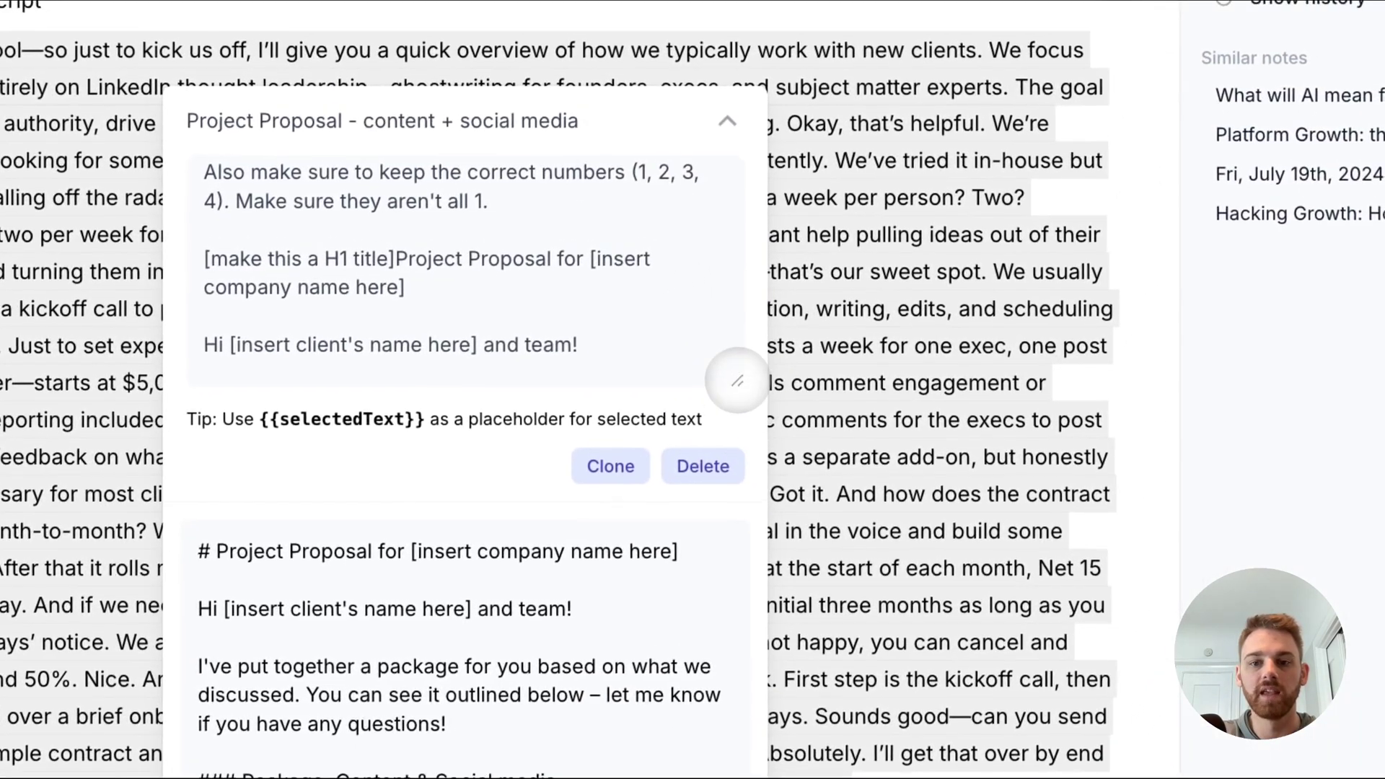
{"action": "left_click_drag", "start_coordinate": [862, 242], "coordinate": [878, 759]}
{"action": "left_click_drag", "start_coordinate": [740, 552], "coordinate": [742, 577]}
{"action": "scroll", "coordinate": [773, 510], "scroll_direction": "up", "scroll_amount": 2}
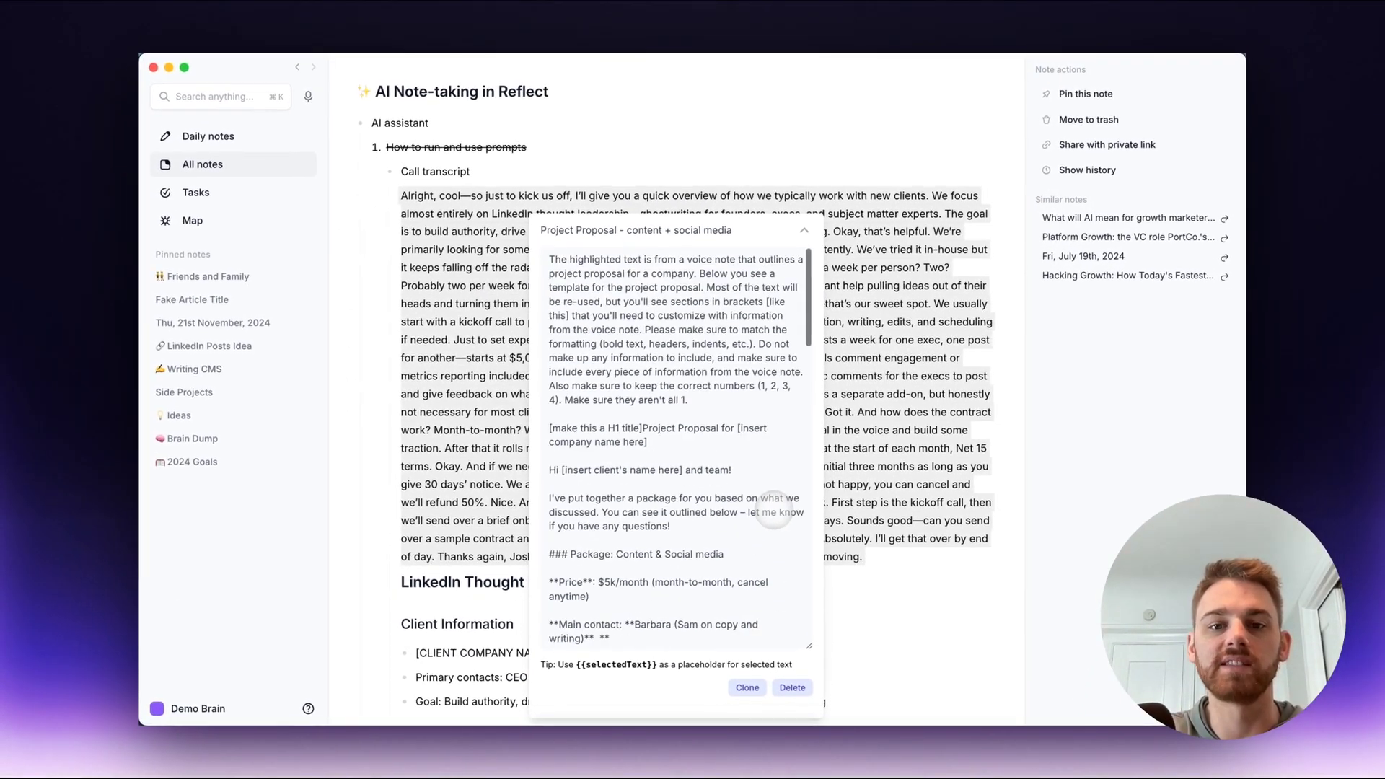
{"action": "scroll", "coordinate": [662, 330], "scroll_direction": "down", "scroll_amount": 3}
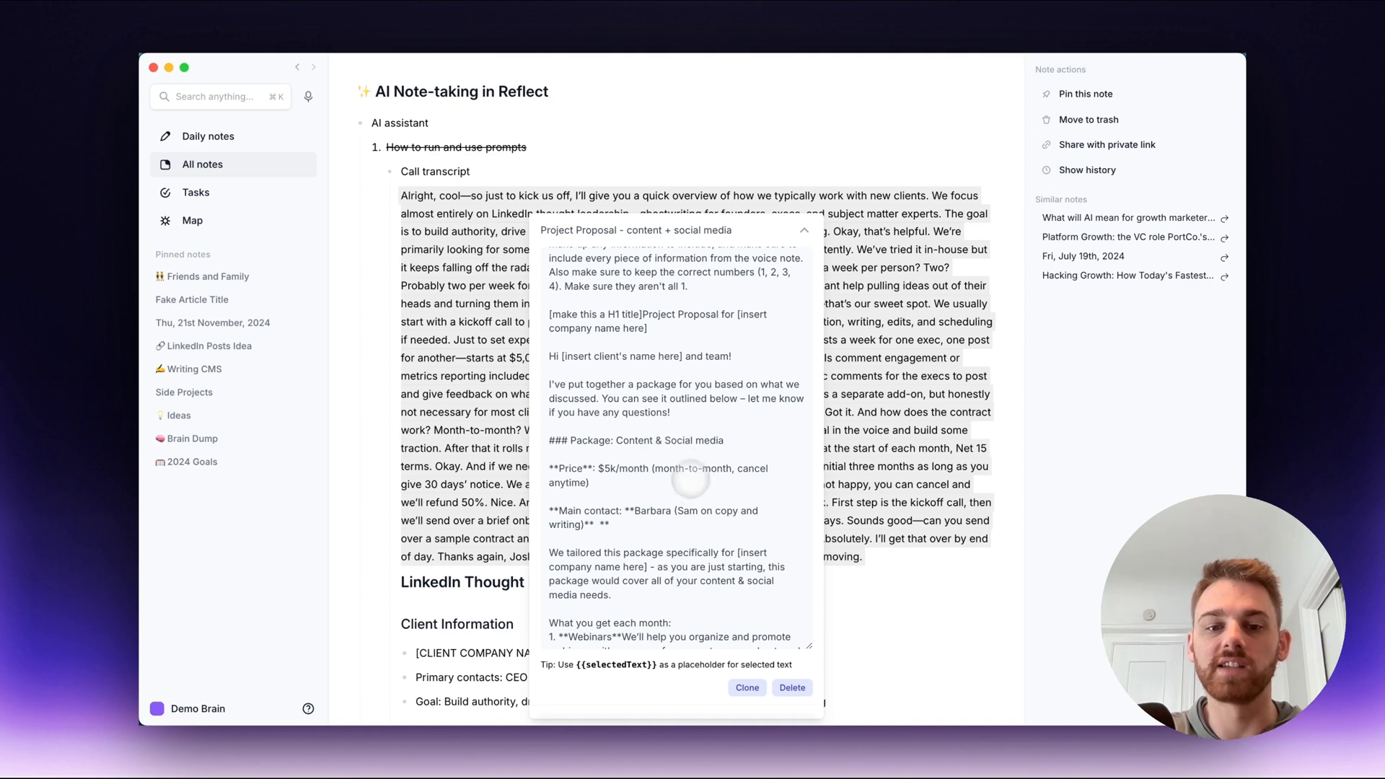
{"action": "scroll", "coordinate": [680, 462], "scroll_direction": "down", "scroll_amount": 3}
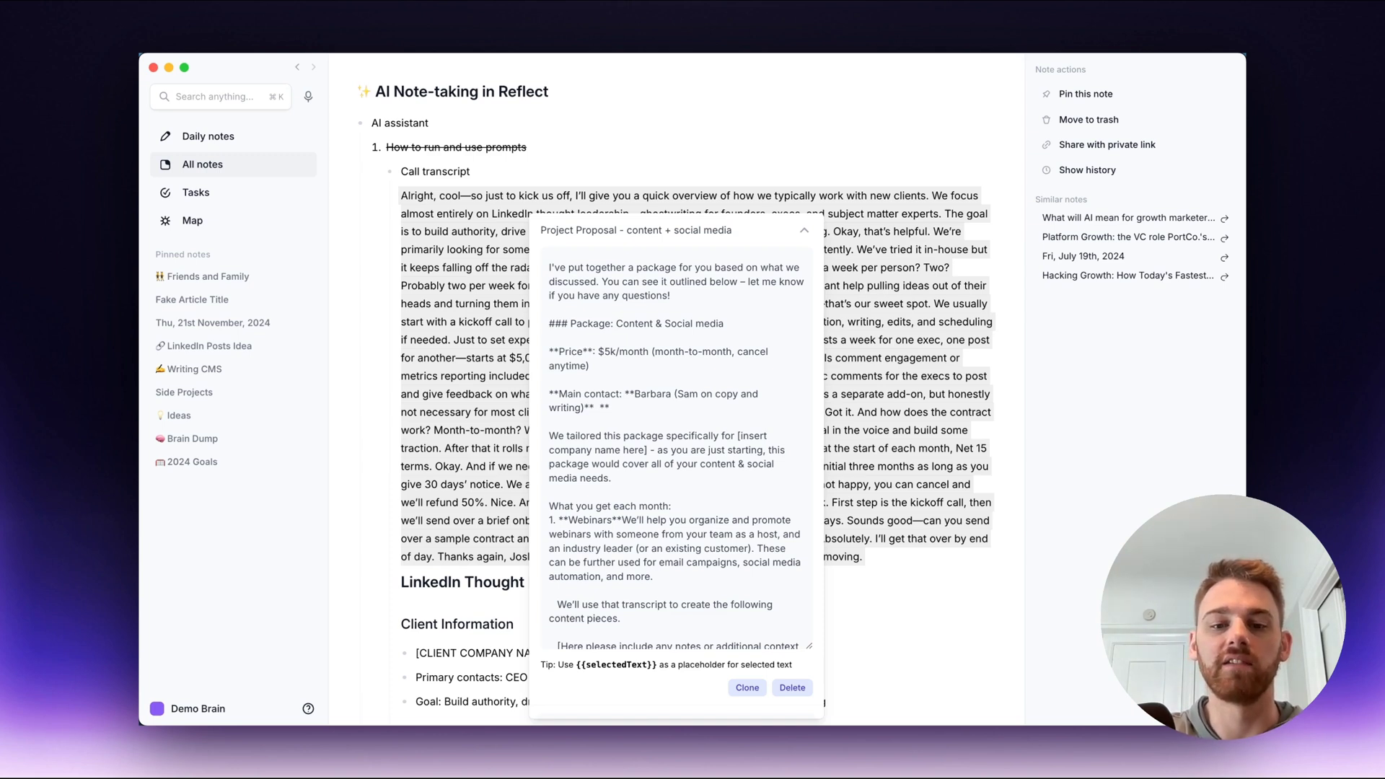
{"action": "scroll", "coordinate": [679, 455], "scroll_direction": "down", "scroll_amount": 2}
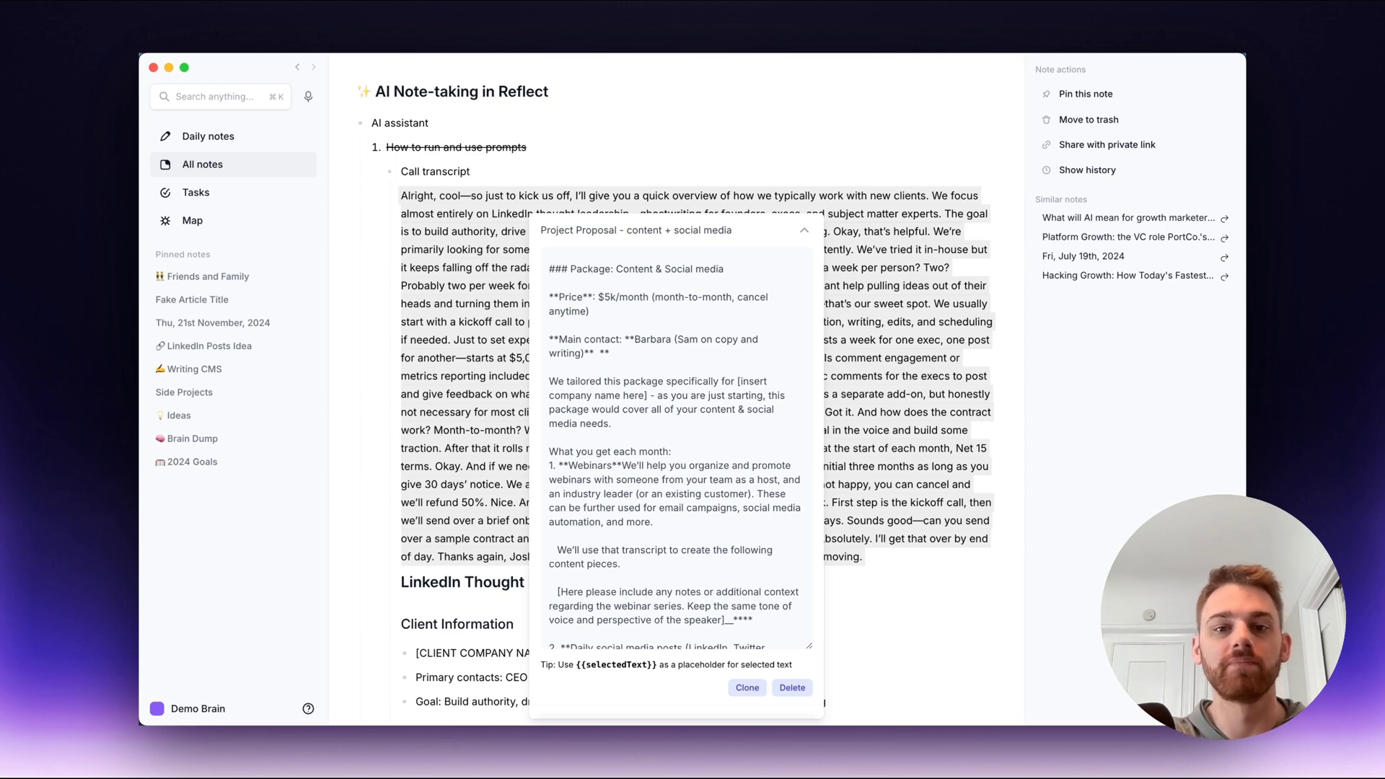
Step: Close the prompt panel and run 'Write a short summary' on the call transcript
{"action": "key", "text": "Escape"}
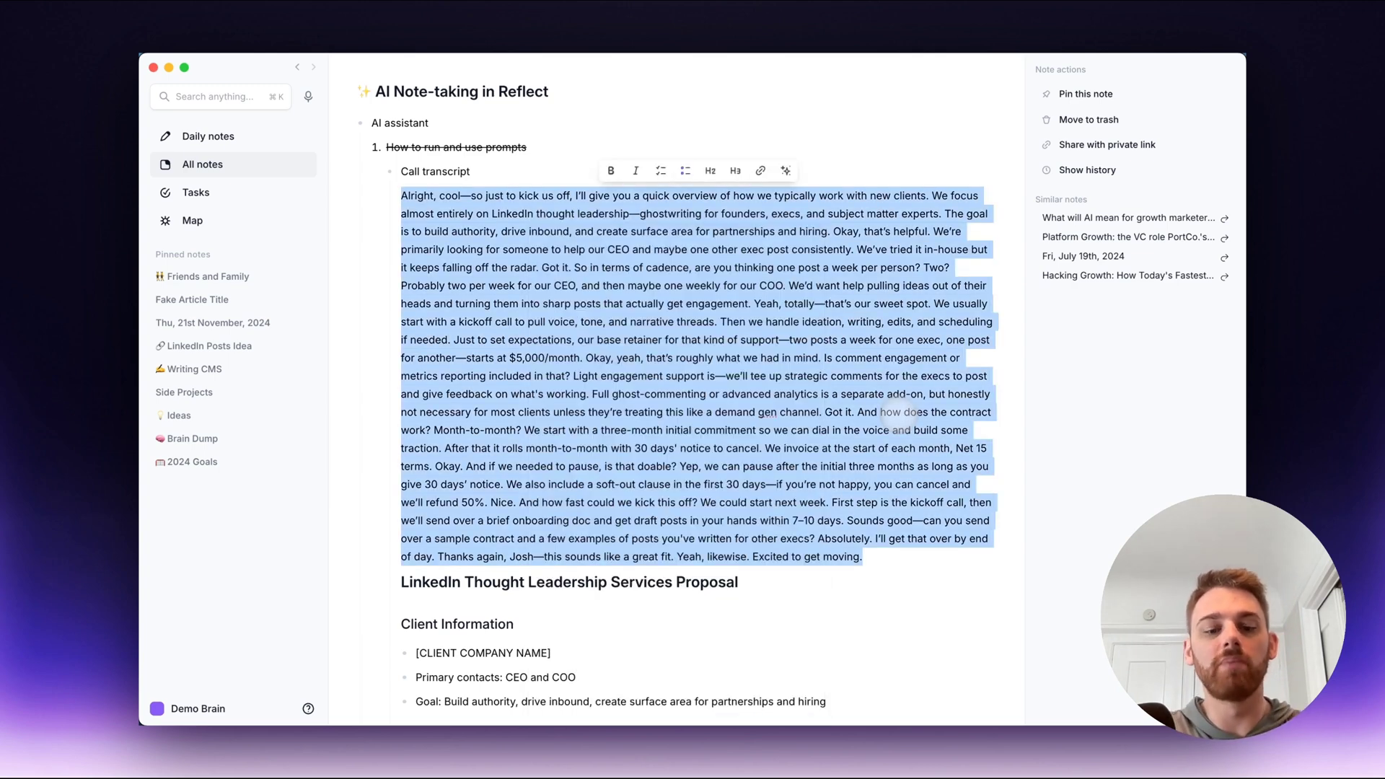
{"action": "key", "text": "super+j"}
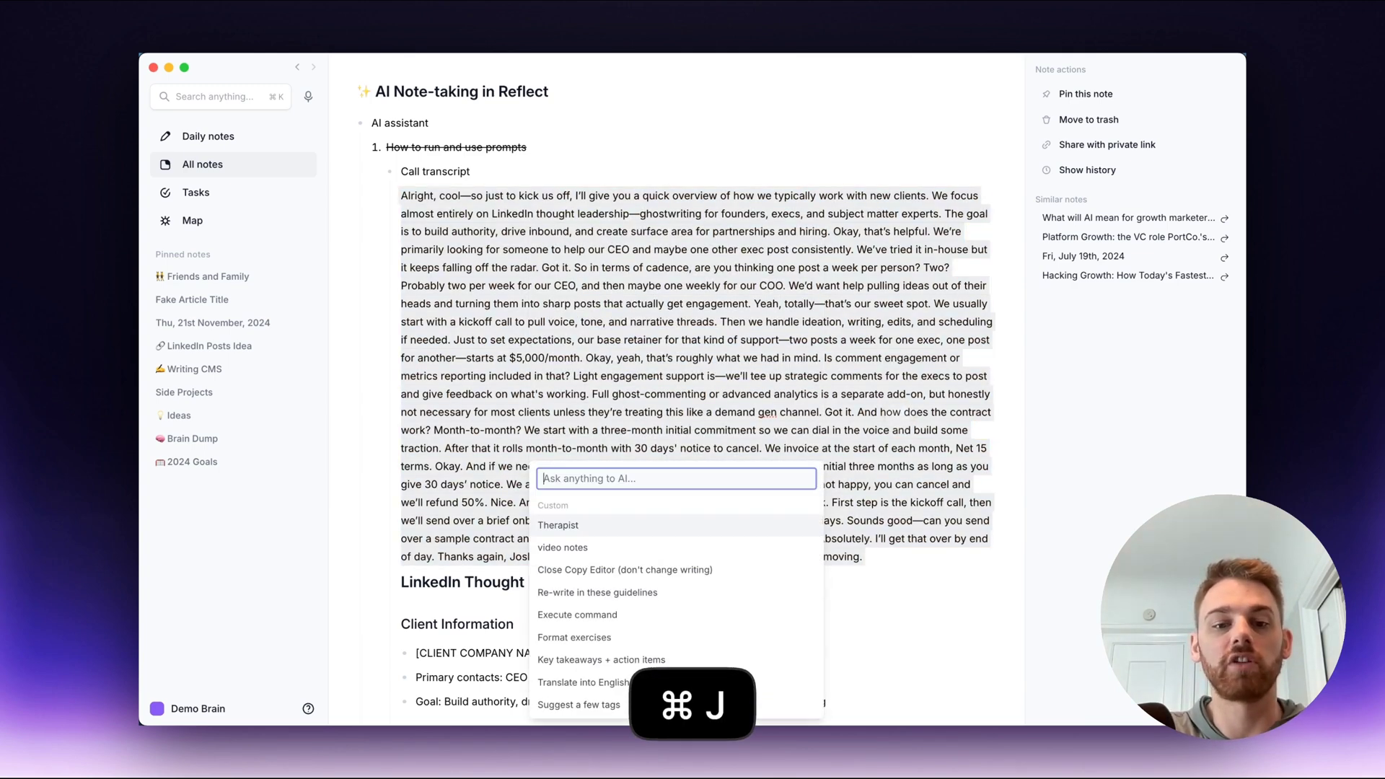
{"action": "scroll", "coordinate": [718, 576], "scroll_direction": "down", "scroll_amount": 10}
{"action": "scroll", "coordinate": [718, 576], "scroll_direction": "up", "scroll_amount": 10}
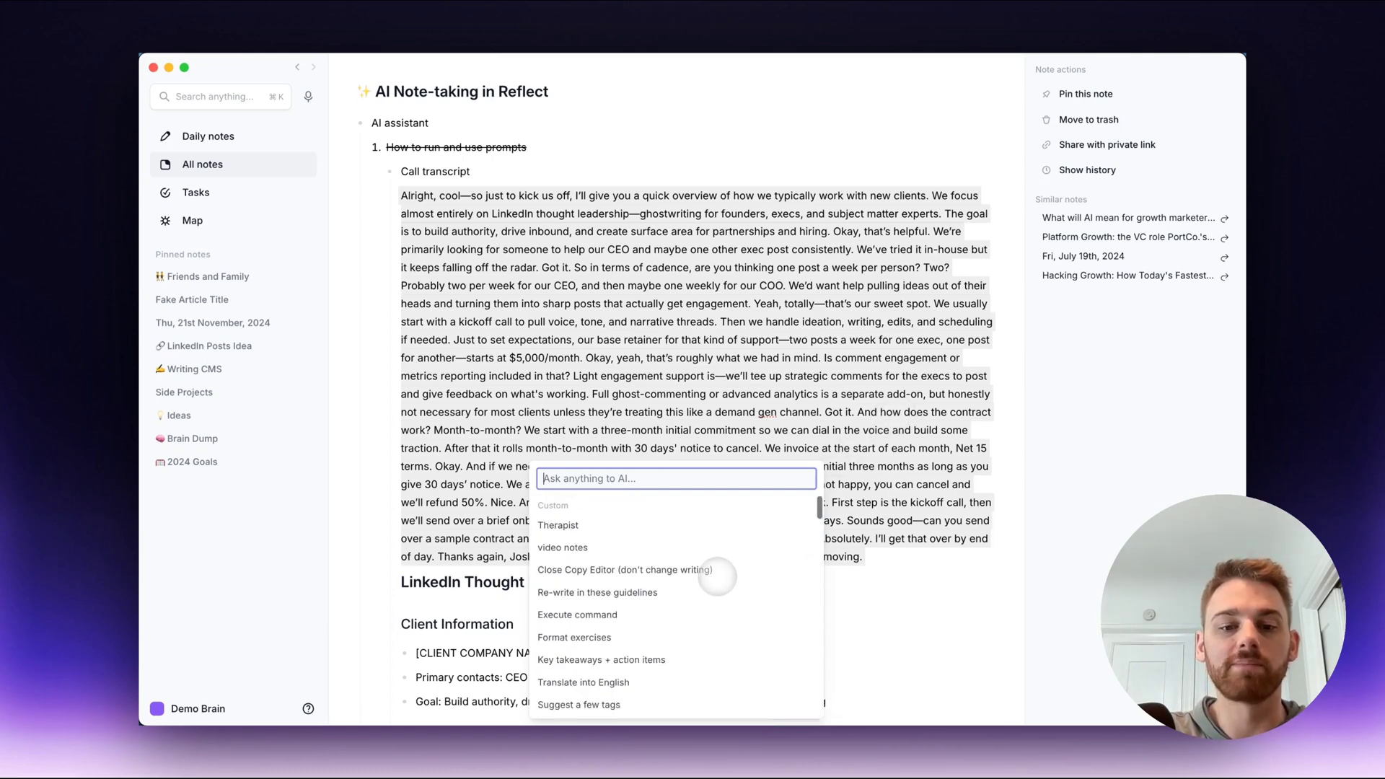
{"action": "scroll", "coordinate": [558, 525], "scroll_direction": "down", "scroll_amount": 8}
{"action": "scroll", "coordinate": [607, 598], "scroll_direction": "down", "scroll_amount": 10}
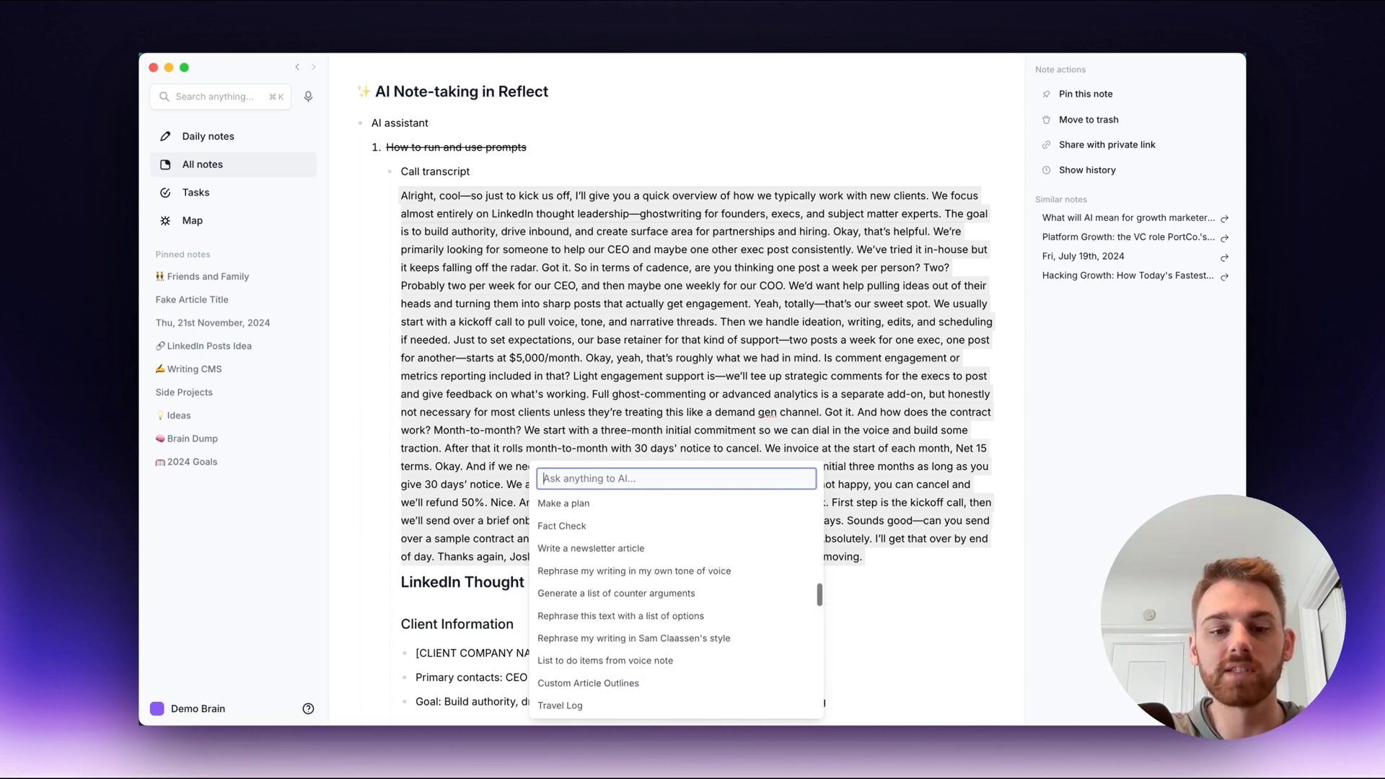
{"action": "scroll", "coordinate": [676, 606], "scroll_direction": "down", "scroll_amount": 4}
{"action": "scroll", "coordinate": [550, 586], "scroll_direction": "down", "scroll_amount": 3}
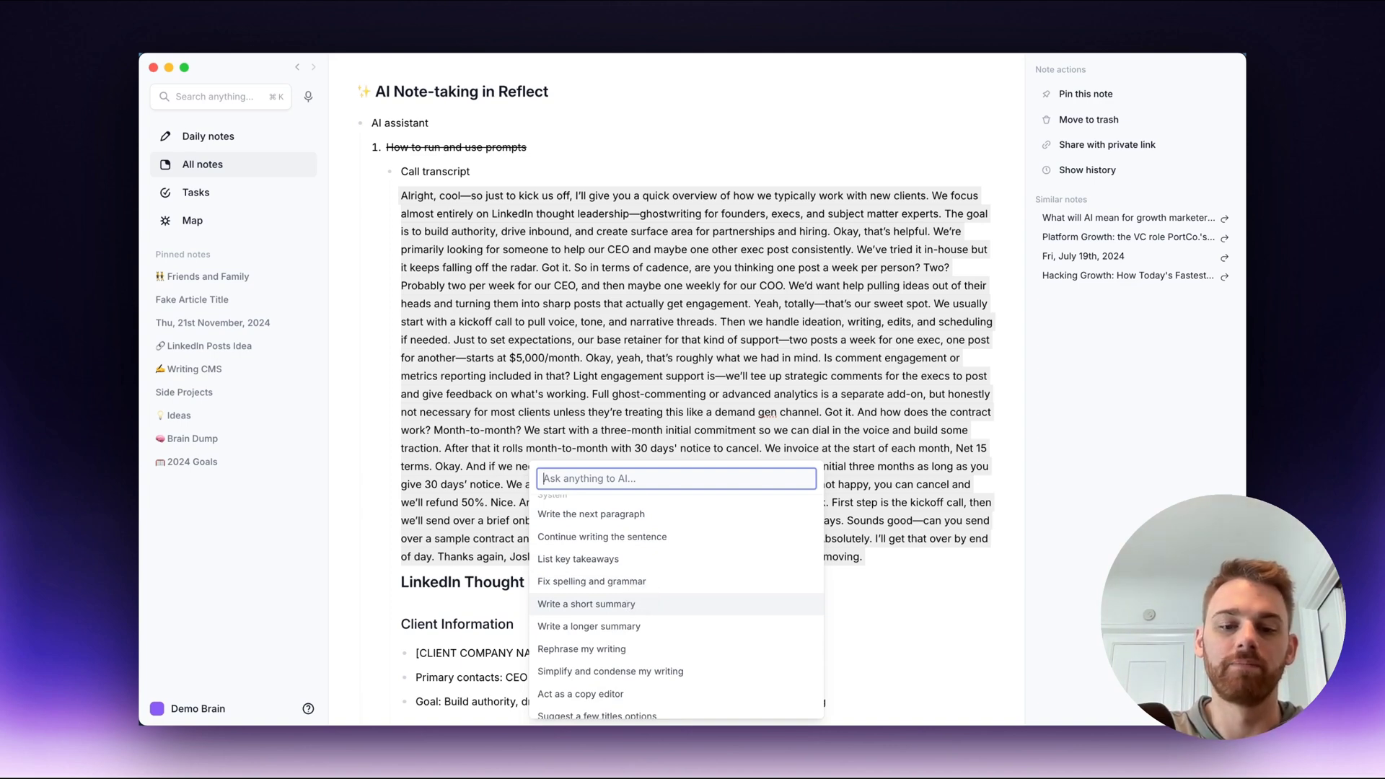
{"action": "scroll", "coordinate": [642, 602], "scroll_direction": "down", "scroll_amount": 1}
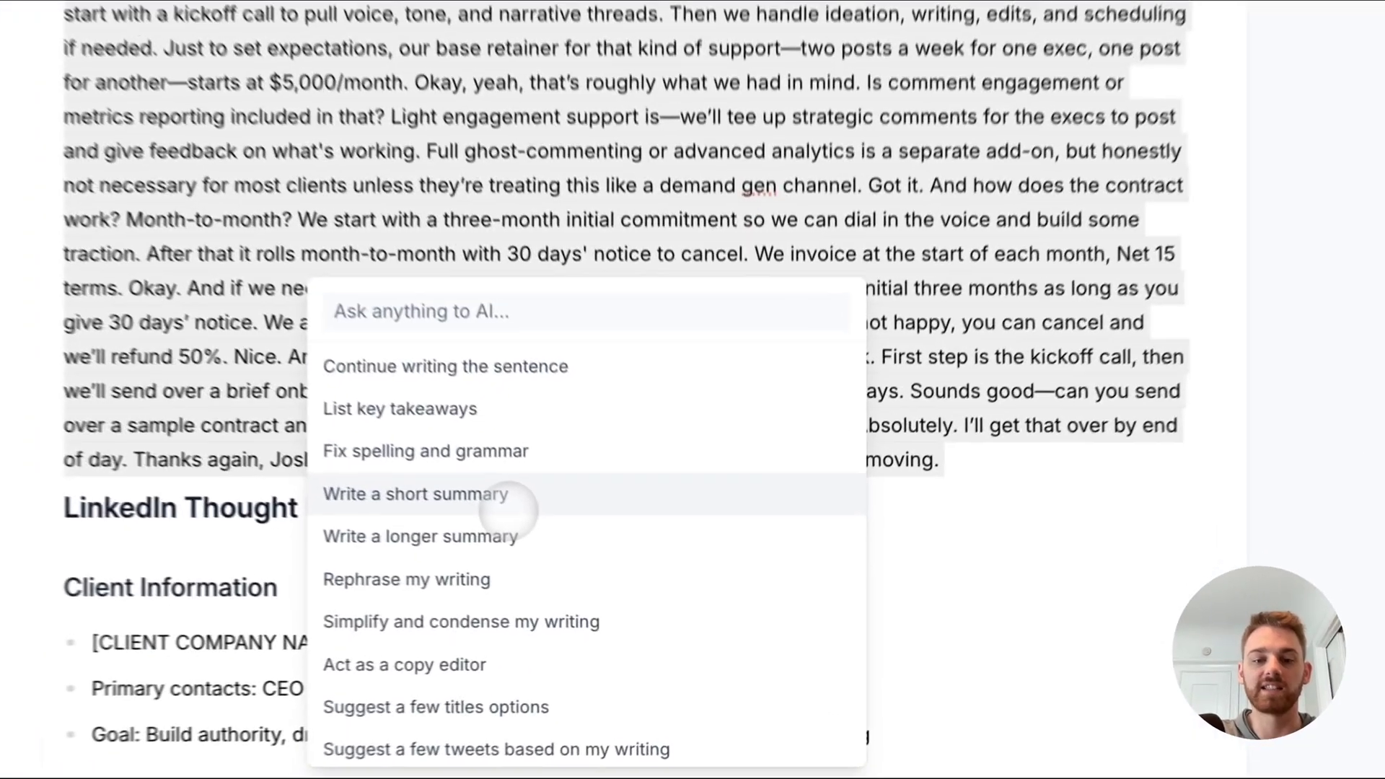
{"action": "left_click", "coordinate": [628, 575]}
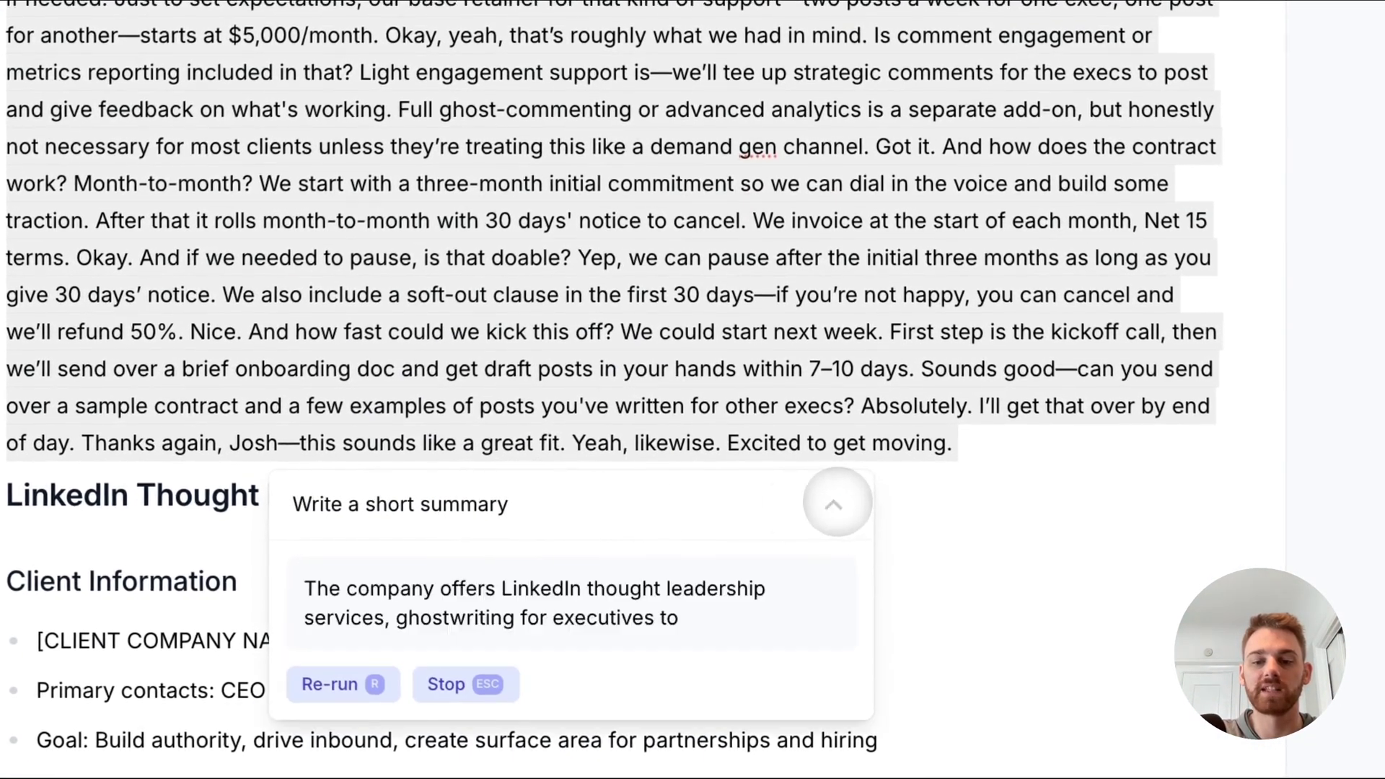
Step: Clone and save the short-summary prompt as a template titled 'Project Proposal - LinkedIn'
{"action": "left_click", "coordinate": [833, 505]}
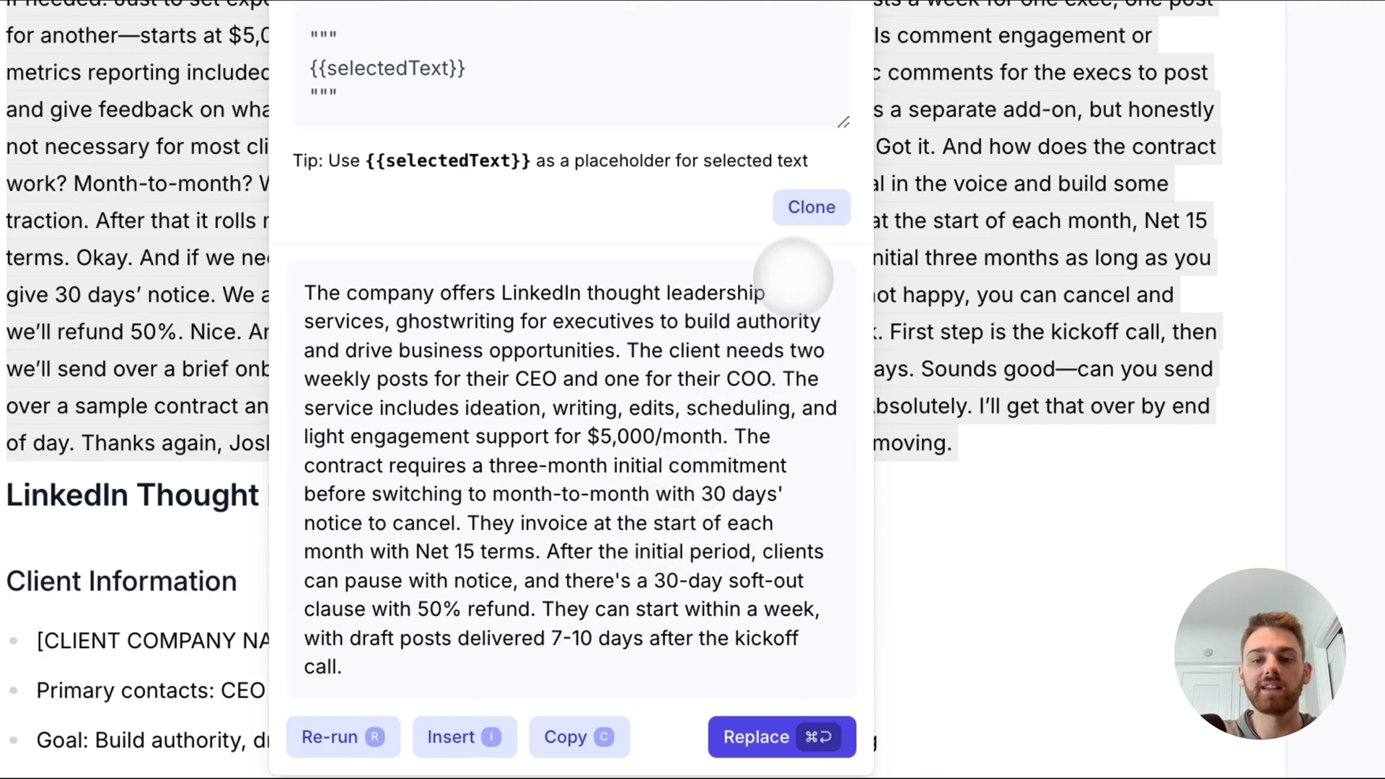
{"action": "left_click", "coordinate": [799, 211]}
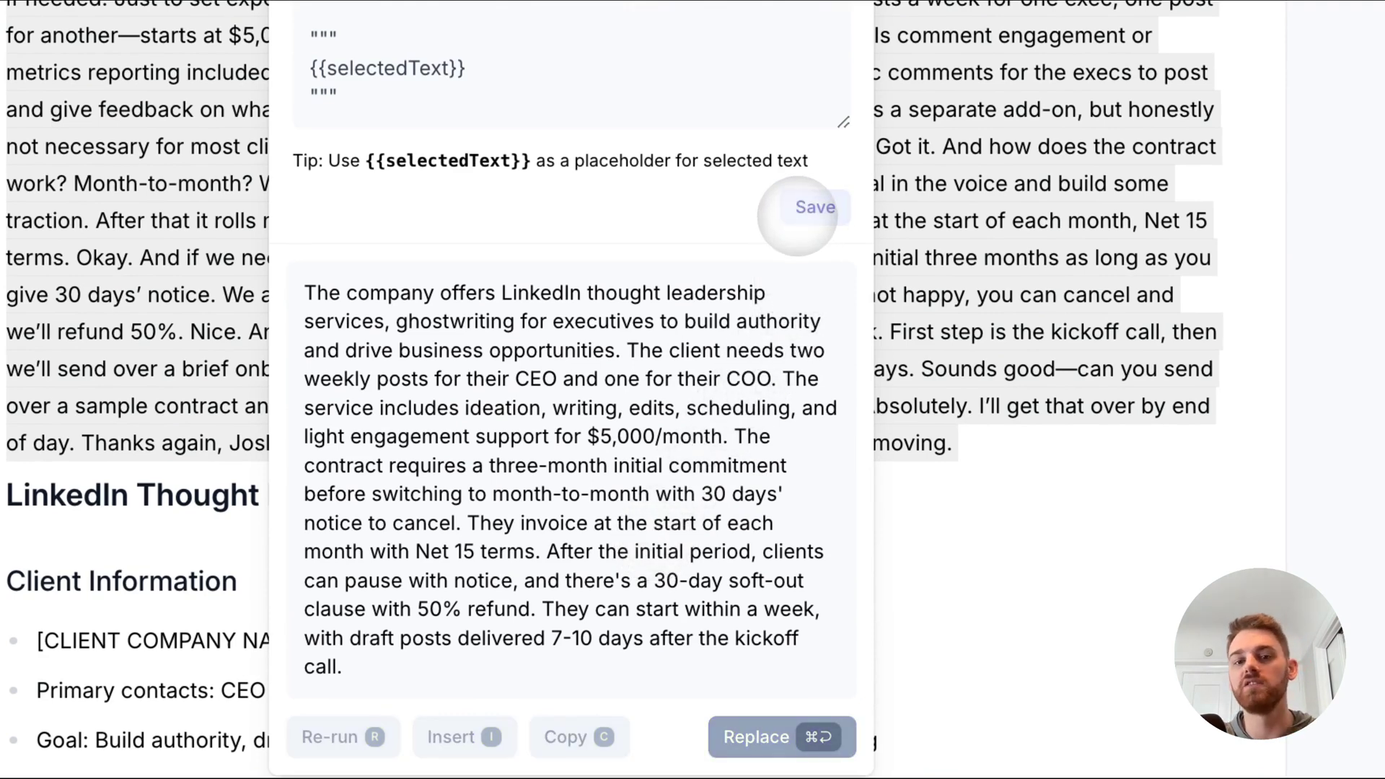
{"action": "left_click", "coordinate": [810, 208]}
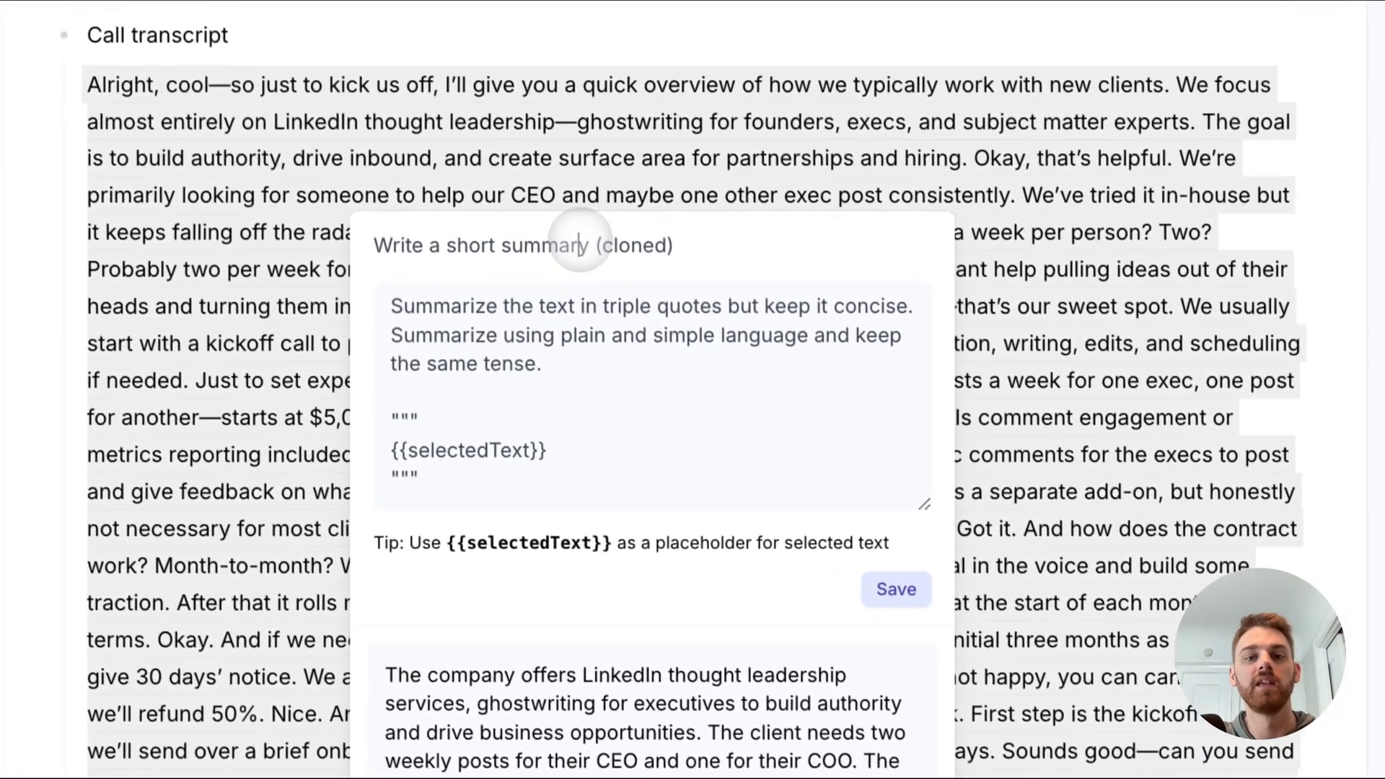
{"action": "triple_click", "coordinate": [580, 253]}
{"action": "type", "text": "Projec"}
{"action": "type", "text": "t Proposal - "}
{"action": "type", "text": "LinkedIn"}
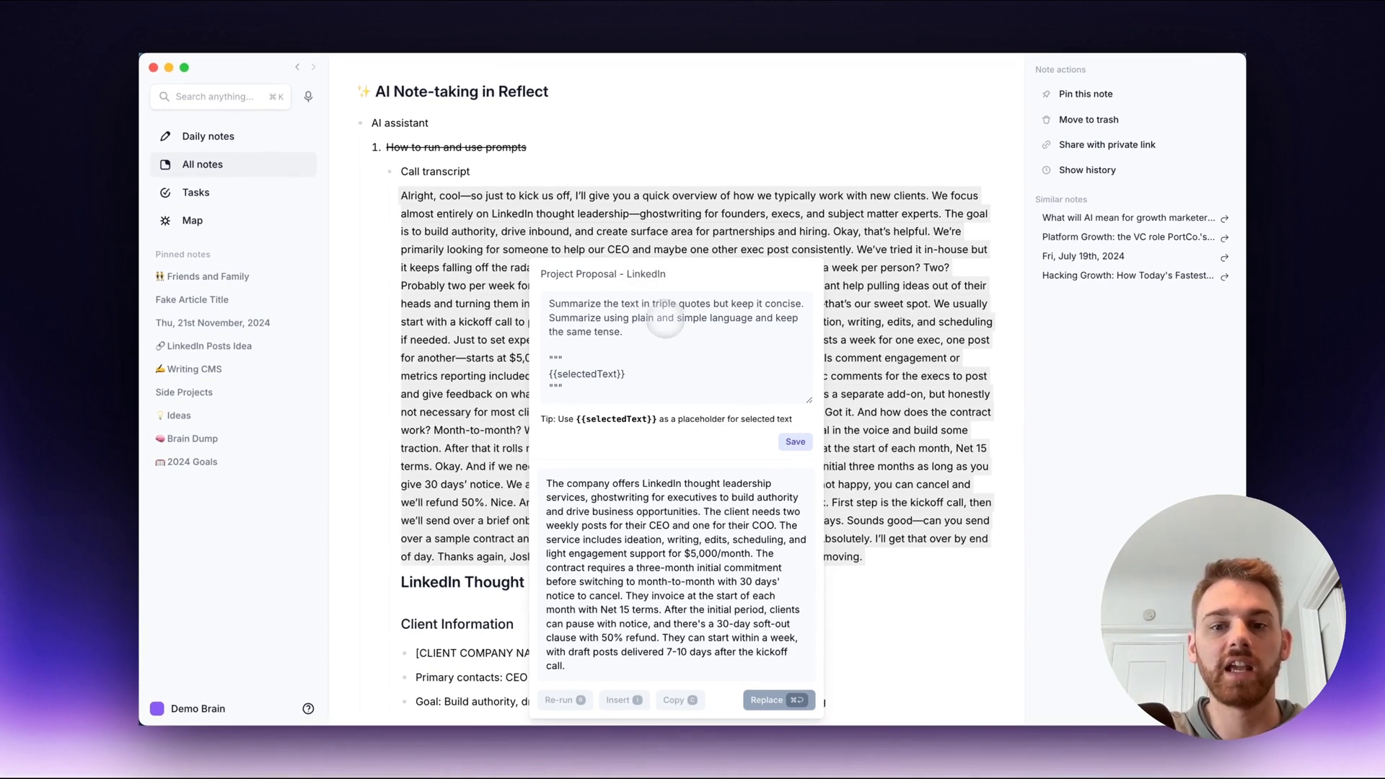
Step: Delete the template's last instruction paragraph, then close the editor and discard the unsaved changes
{"action": "scroll", "coordinate": [670, 339], "scroll_direction": "down", "scroll_amount": 3}
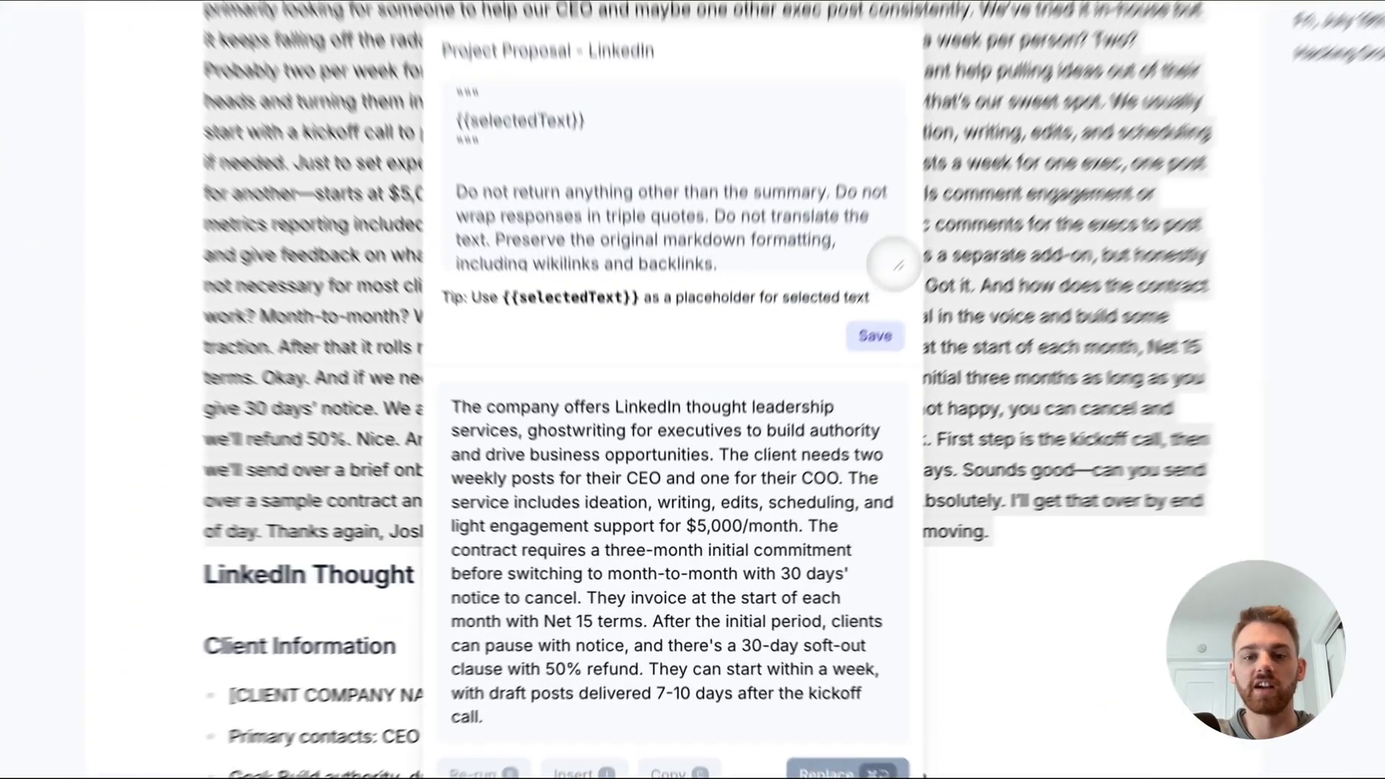
{"action": "left_click_drag", "start_coordinate": [903, 253], "coordinate": [907, 423]}
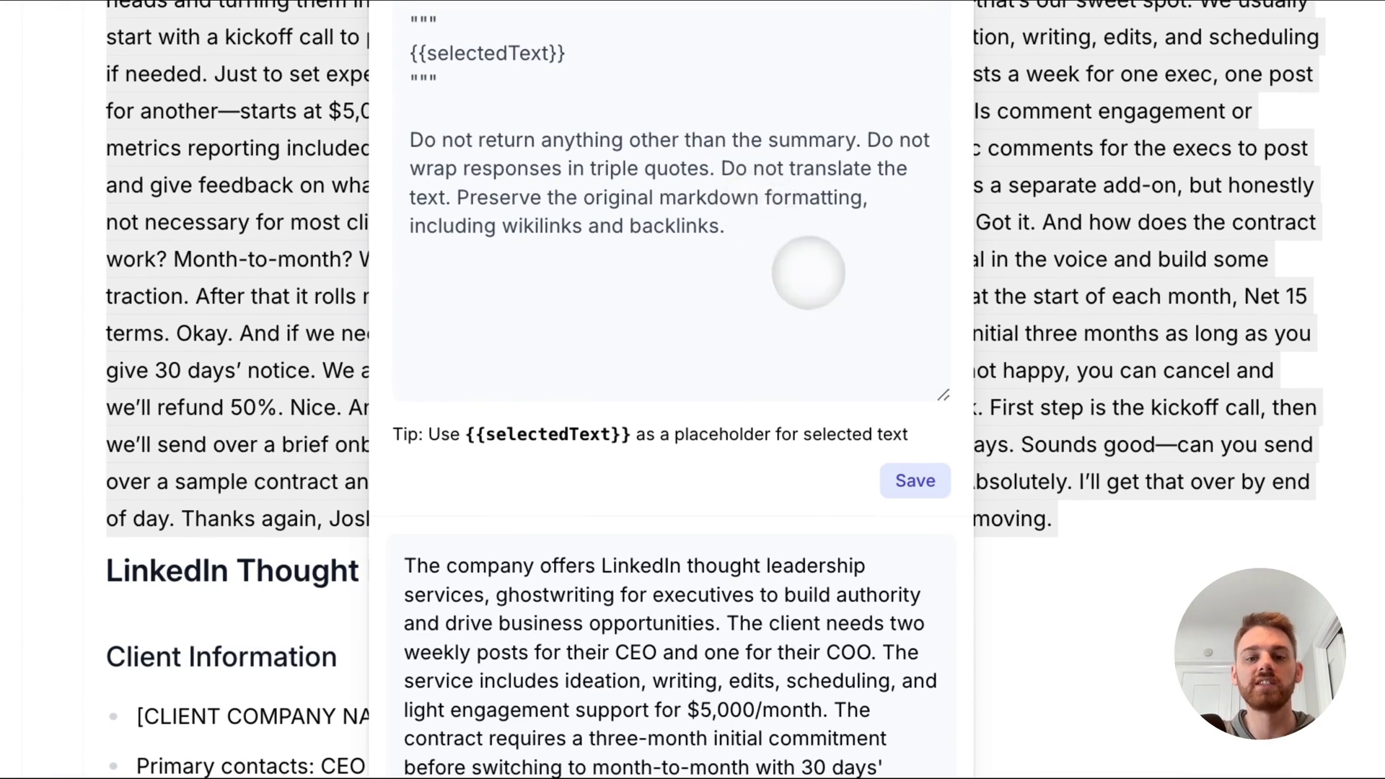
{"action": "left_click", "coordinate": [818, 290]}
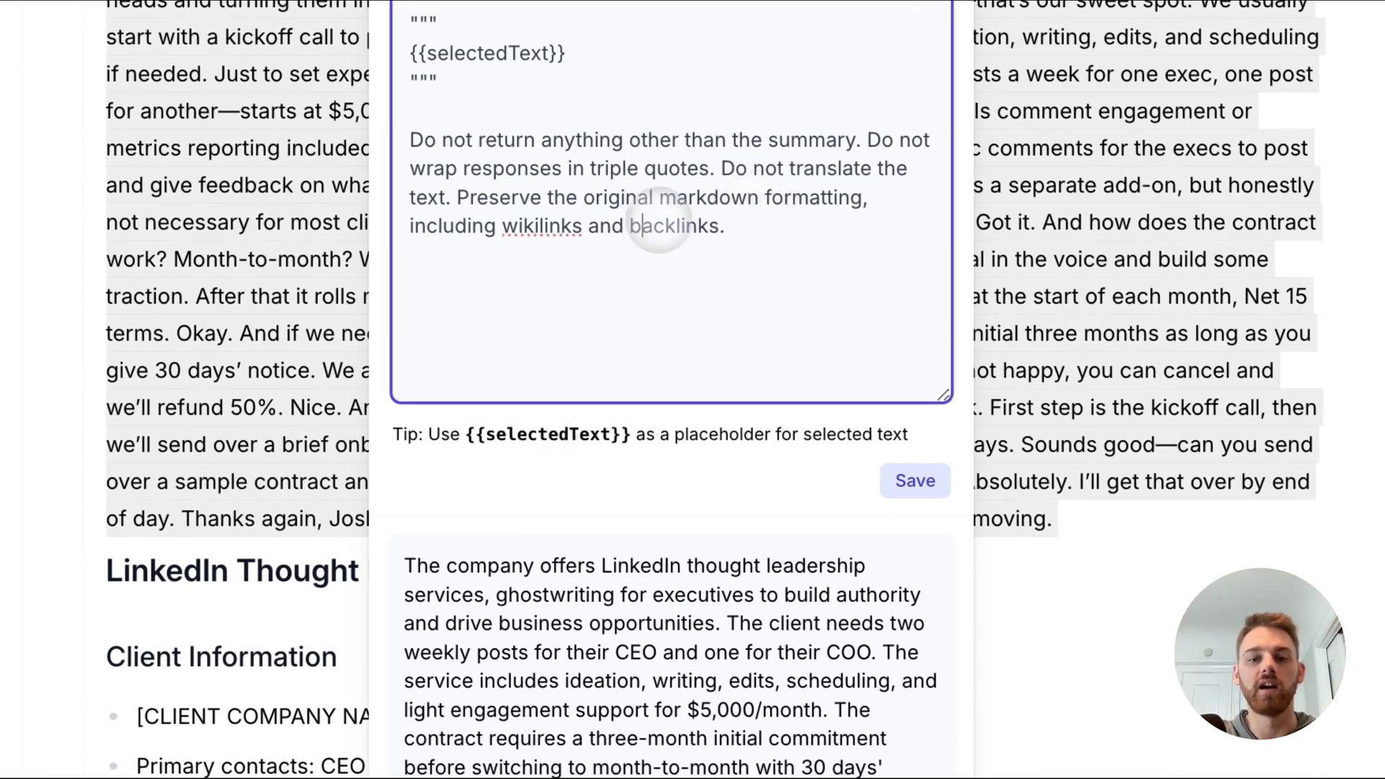
{"action": "triple_click", "coordinate": [649, 217]}
{"action": "key", "text": "BackSpace"}
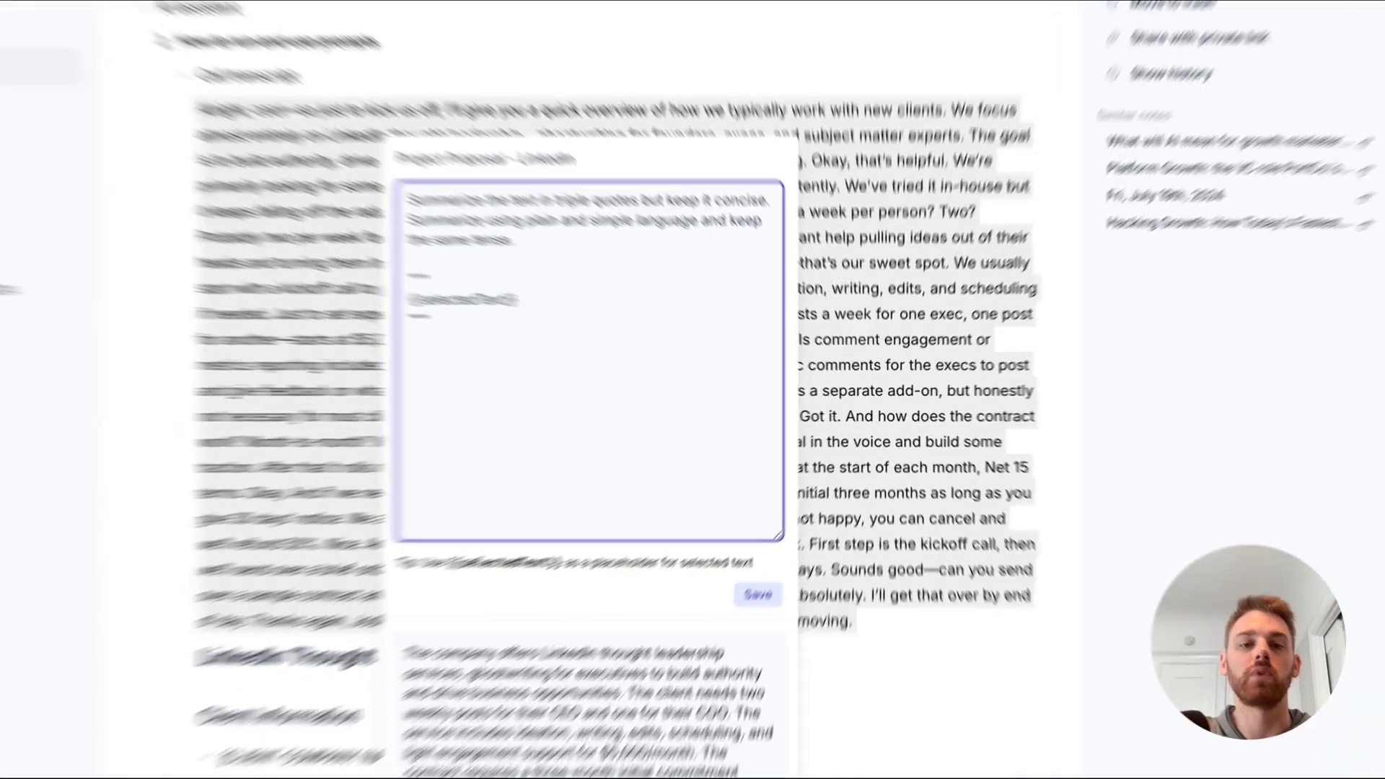
{"action": "left_click", "coordinate": [858, 339]}
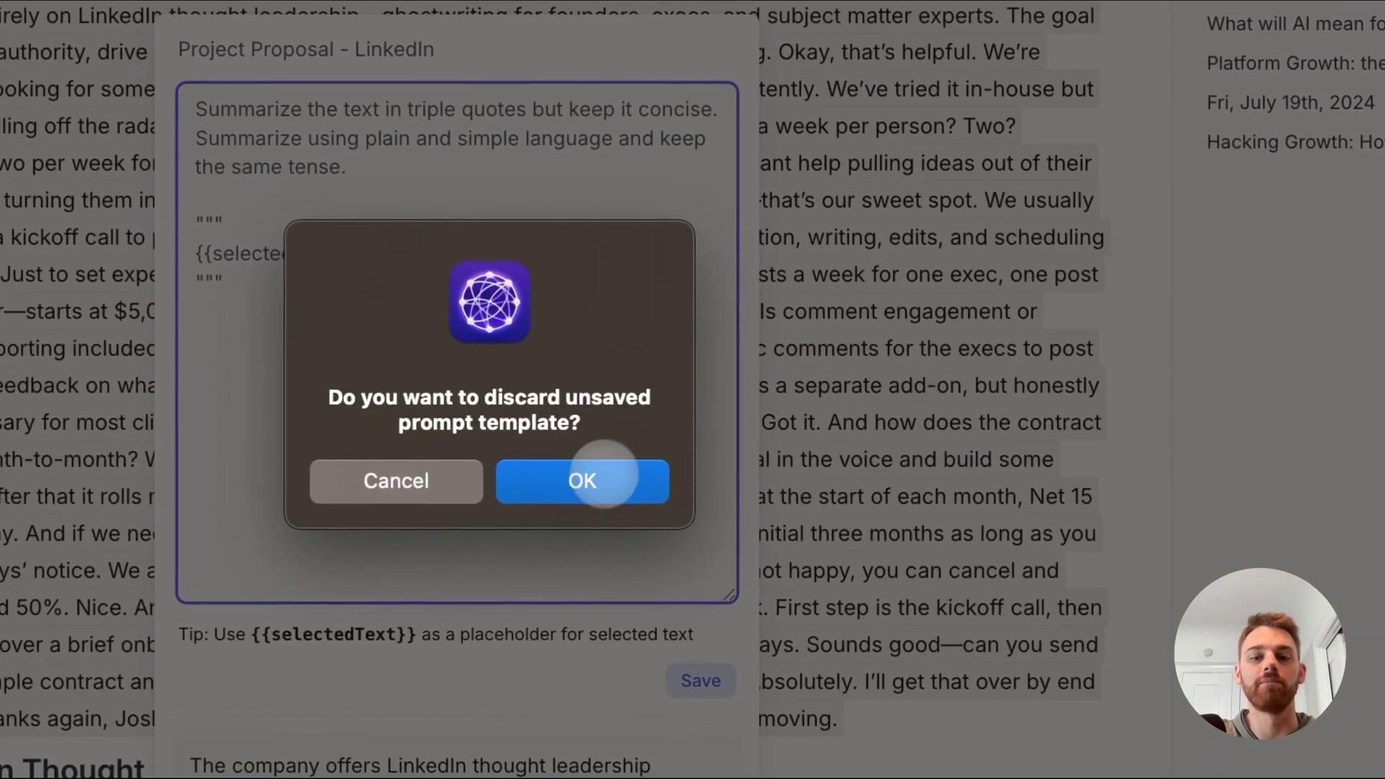
{"action": "left_click", "coordinate": [598, 481]}
{"action": "left_click", "coordinate": [595, 496]}
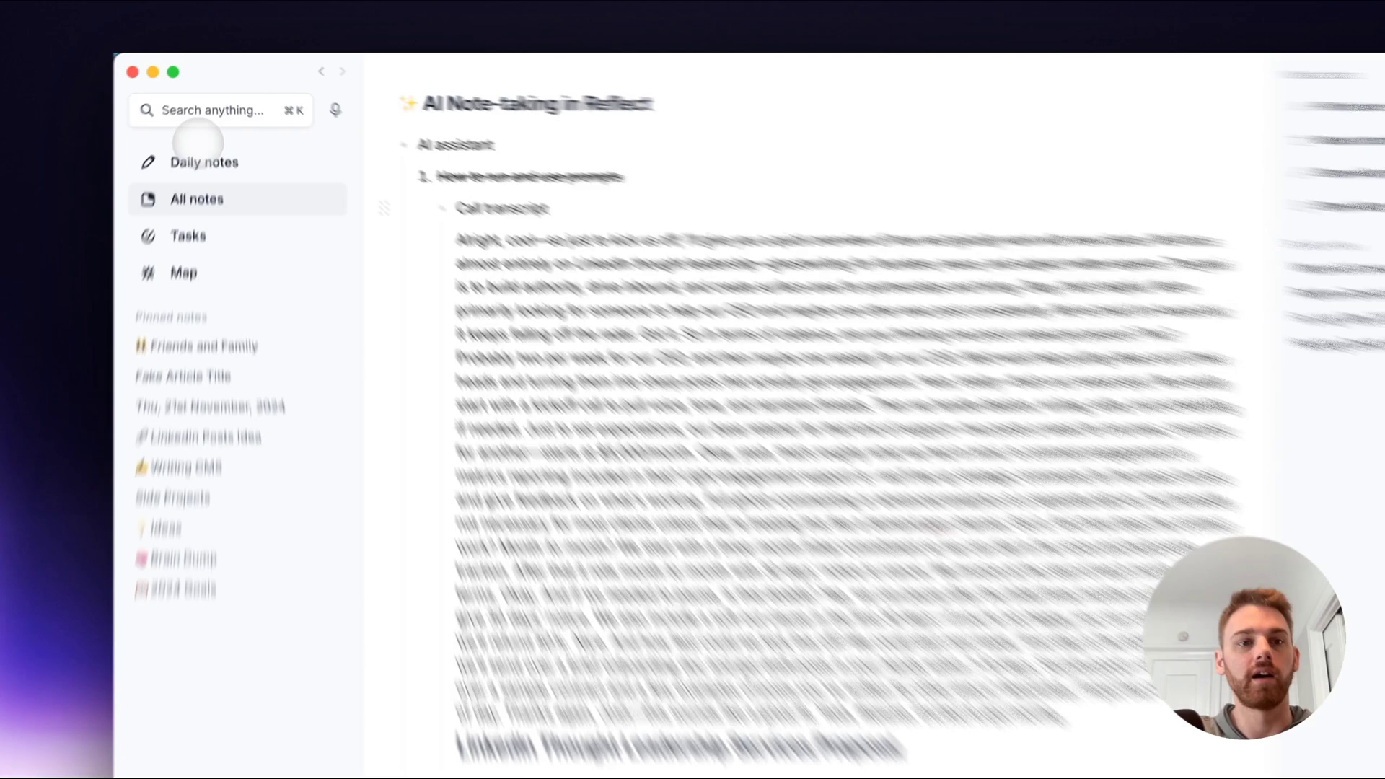
Step: Search 'daily reflection' without the Daily notes filter, open Daily Reflection and collapse its backlinks
{"action": "left_click", "coordinate": [196, 101]}
{"action": "type", "text": "dali"}
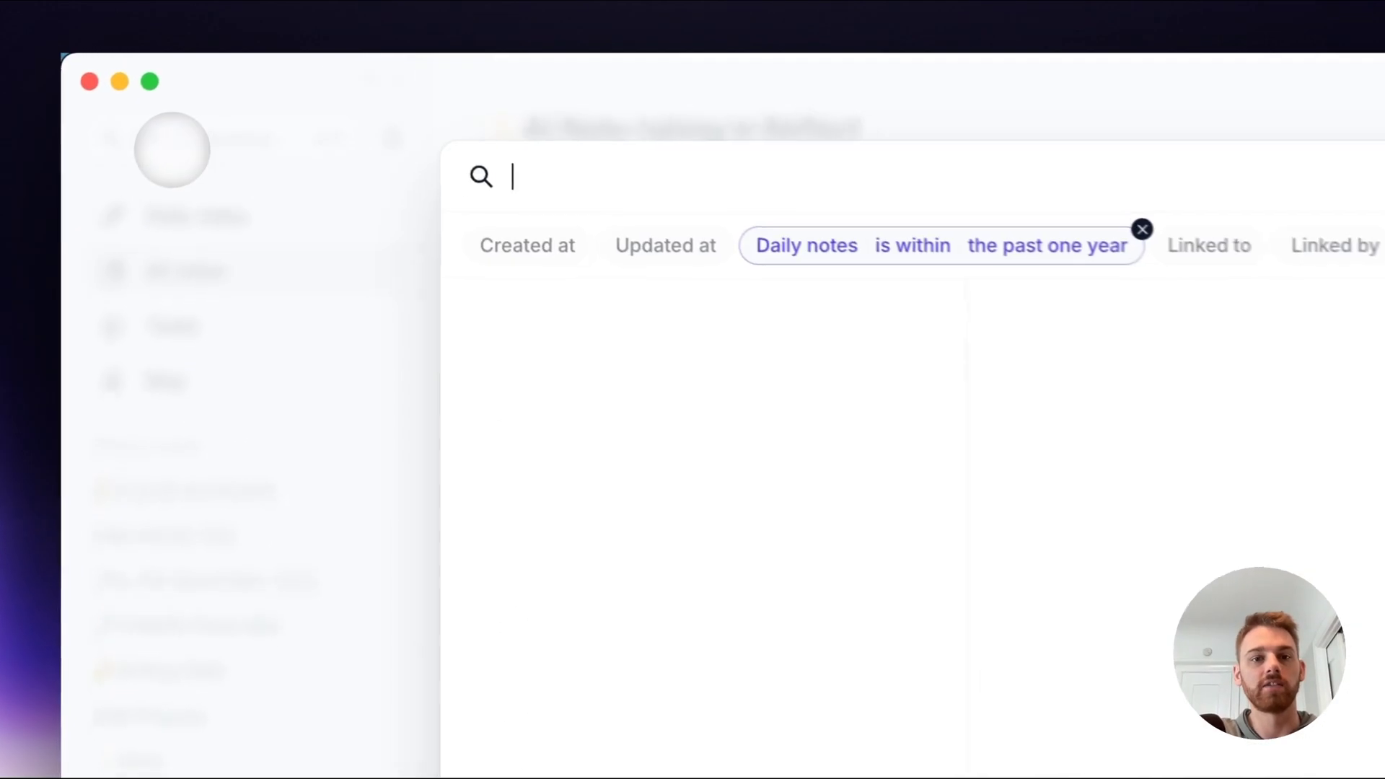
{"action": "key", "text": "BackSpace"}
{"action": "key", "text": "BackSpace"}
{"action": "type", "text": "ily refl"}
{"action": "type", "text": "ection"}
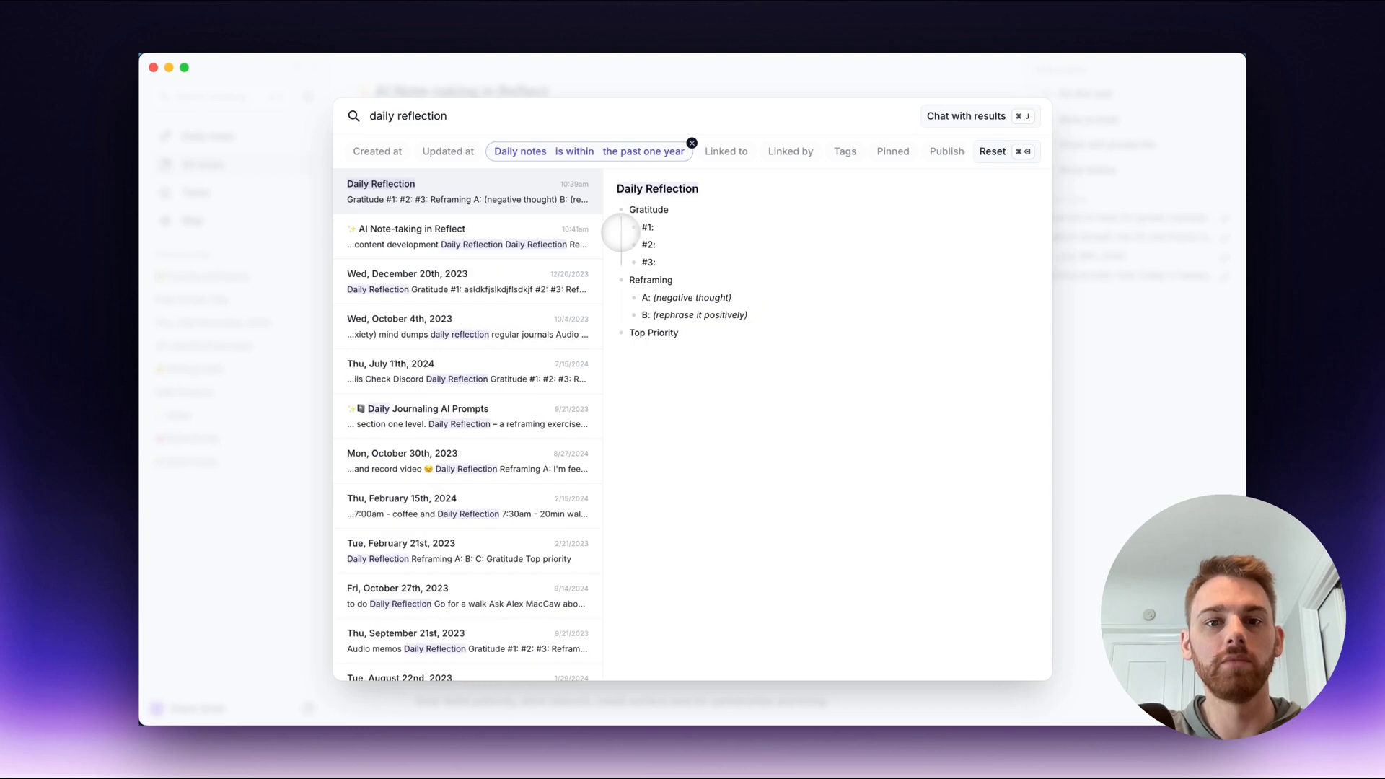
{"action": "left_click", "coordinate": [692, 143]}
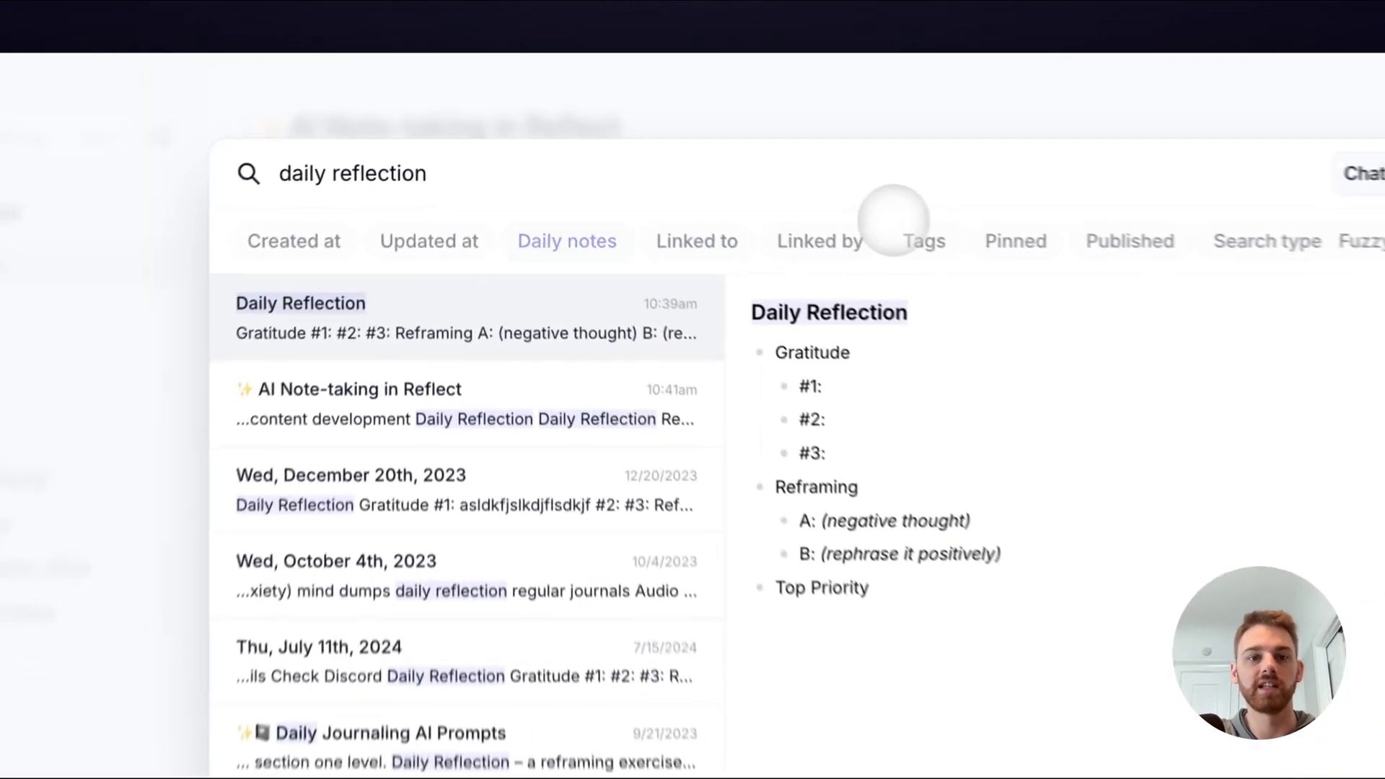
{"action": "left_click", "coordinate": [527, 352]}
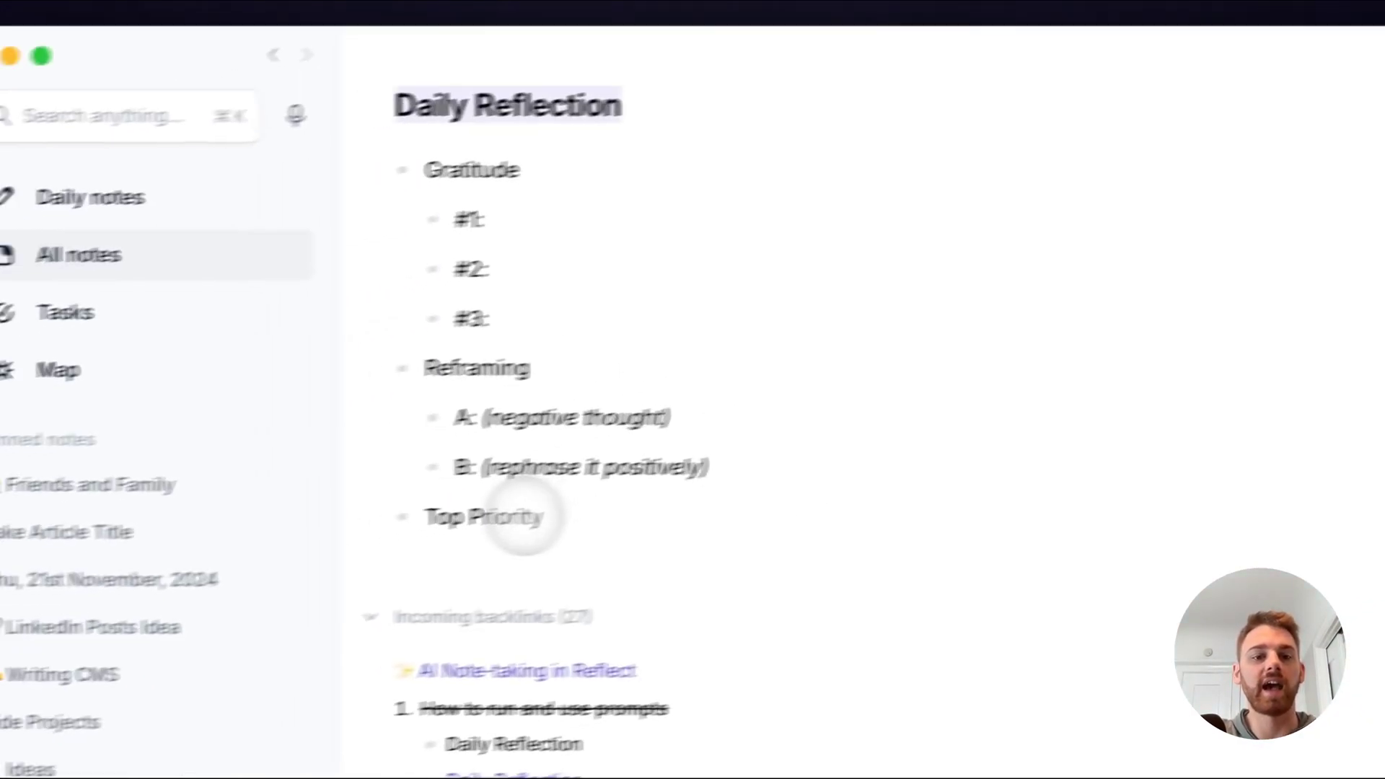
{"action": "left_click", "coordinate": [370, 616]}
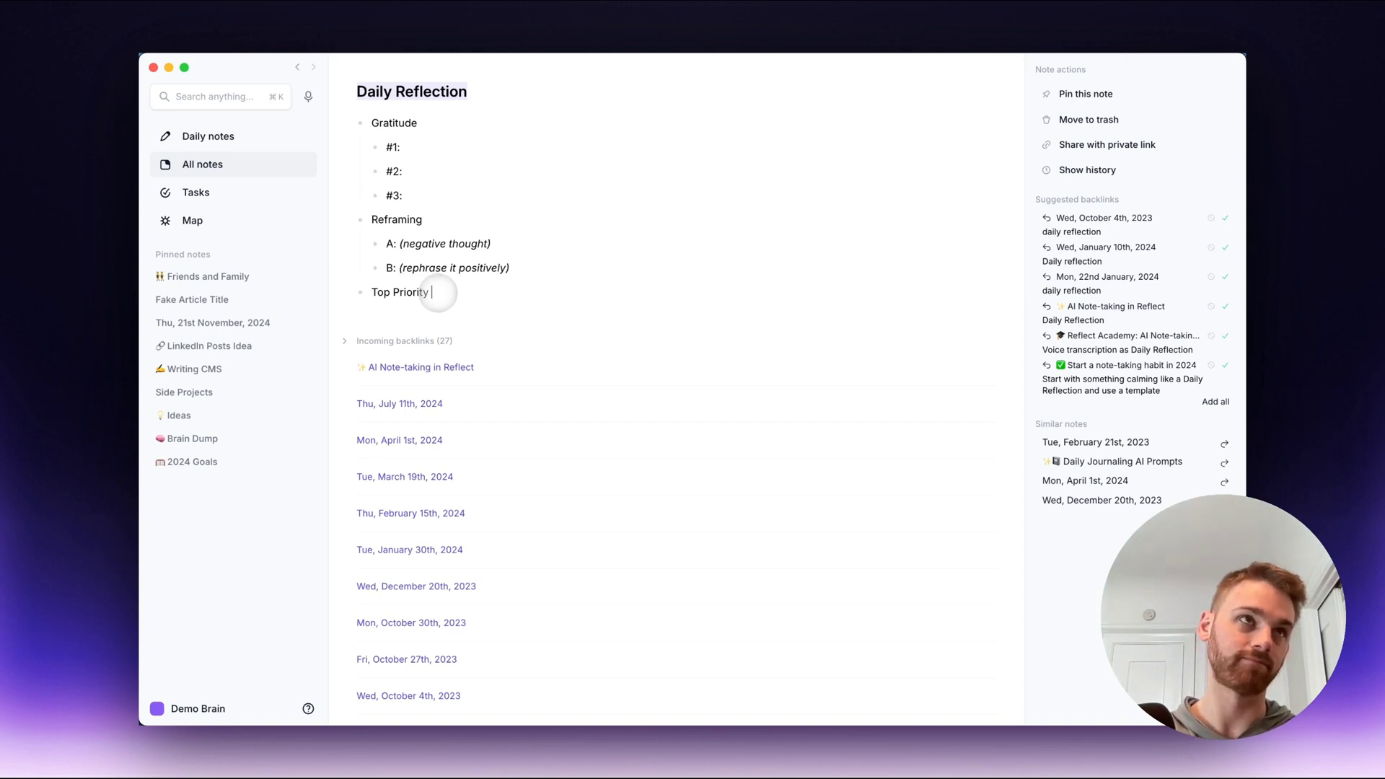
Step: Copy the Daily Reflection outline and run the Daily reflection formatting AI prompt on it
{"action": "left_click_drag", "start_coordinate": [438, 292], "coordinate": [360, 123]}
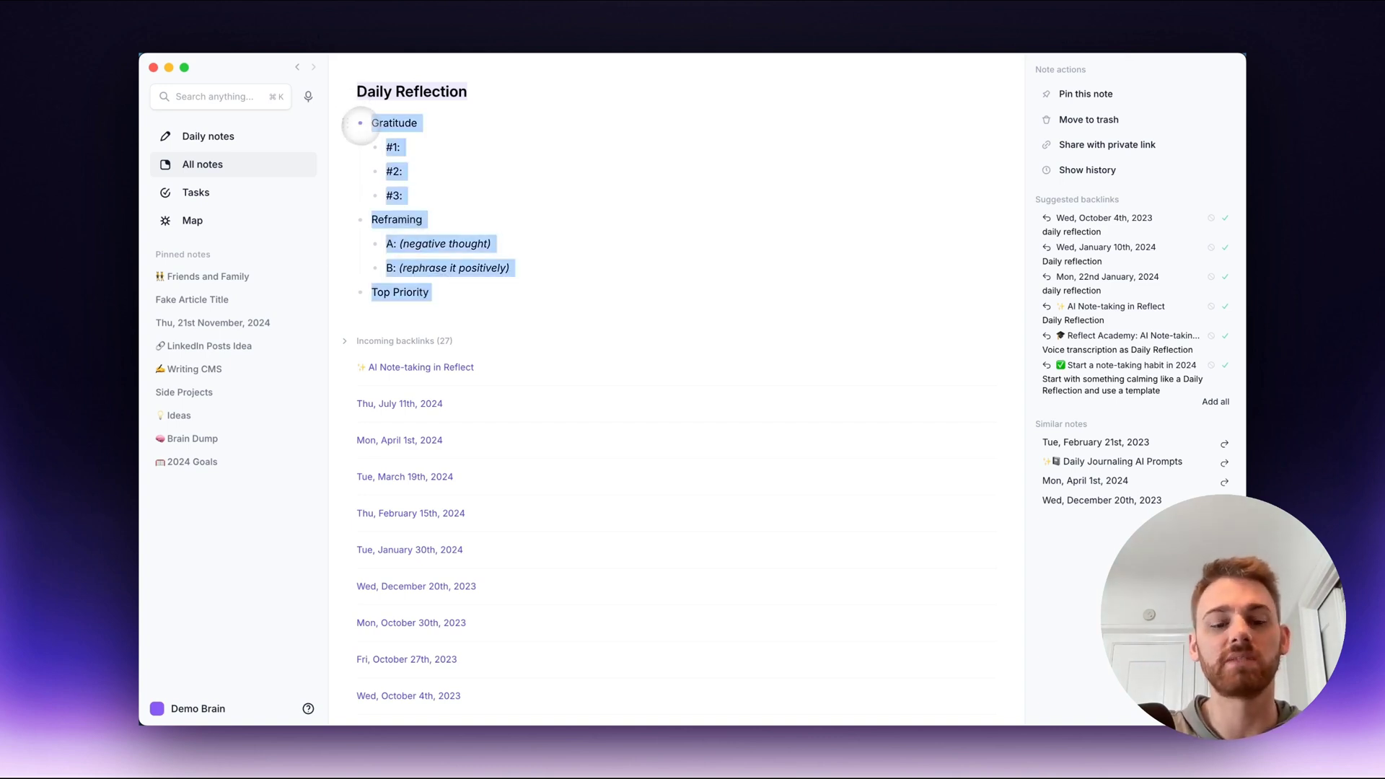
{"action": "key", "text": "super+c"}
{"action": "key", "text": "super+j"}
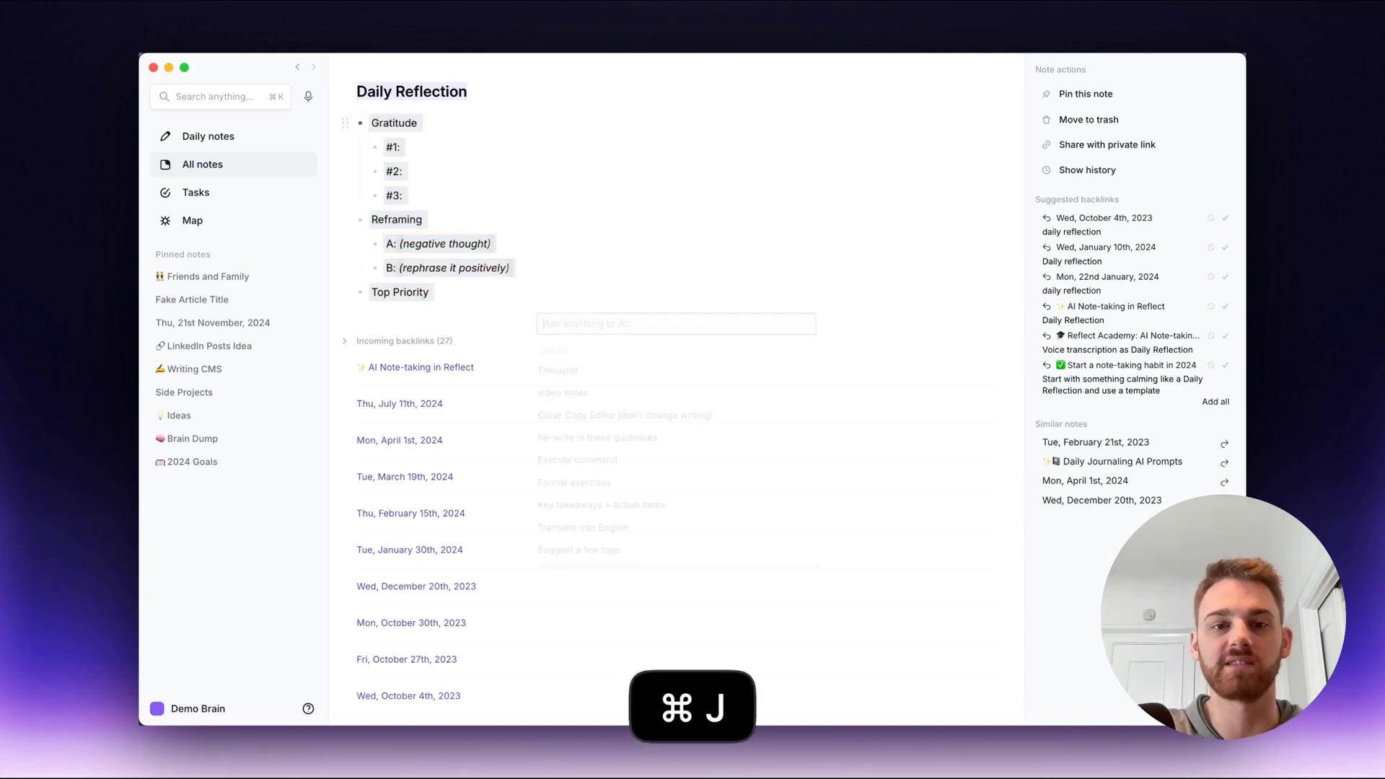
{"action": "type", "text": "dail"}
{"action": "key", "text": "Return"}
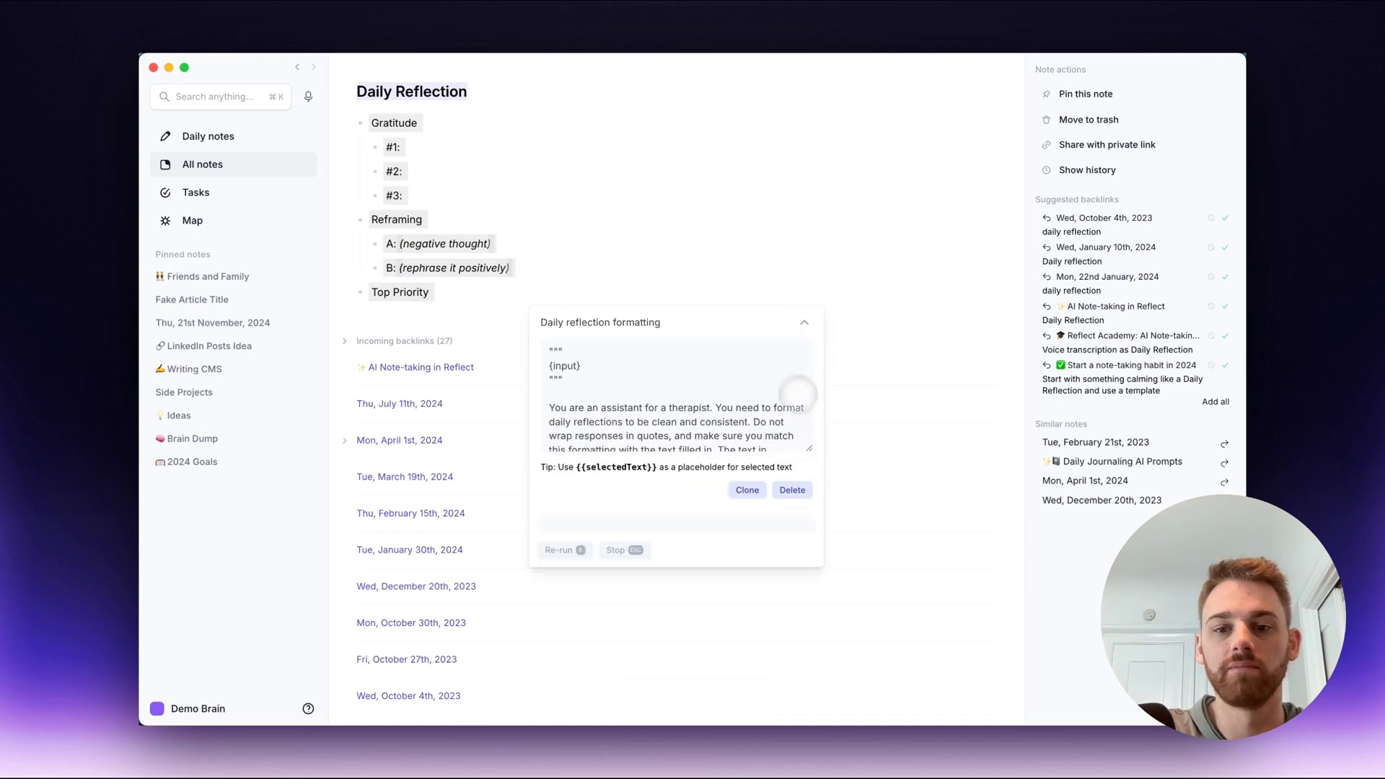
Step: Paste the outline into the prompt template, discard the unsaved changes, and open All notes
{"action": "left_click_drag", "start_coordinate": [808, 447], "coordinate": [809, 700]}
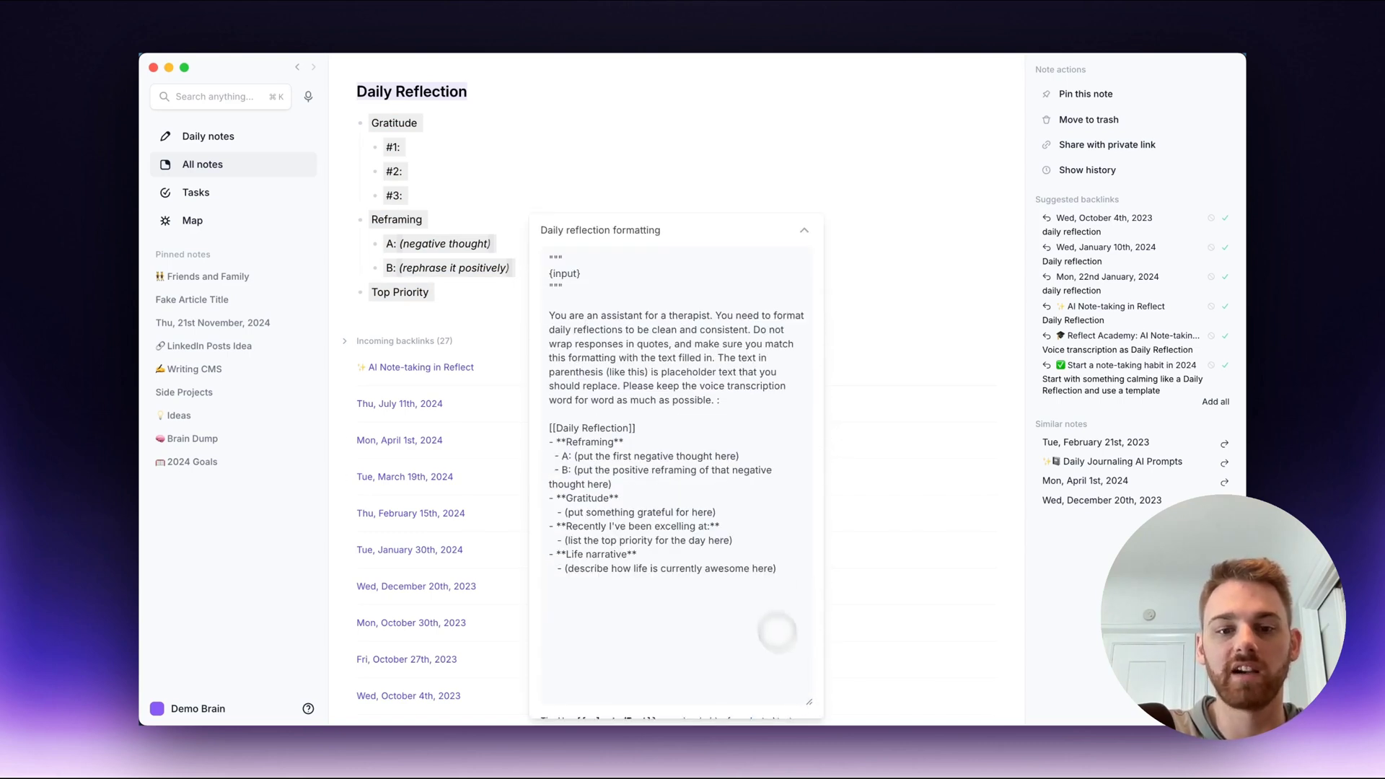
{"action": "left_click", "coordinate": [772, 566]}
{"action": "left_click_drag", "start_coordinate": [772, 566], "coordinate": [548, 414]}
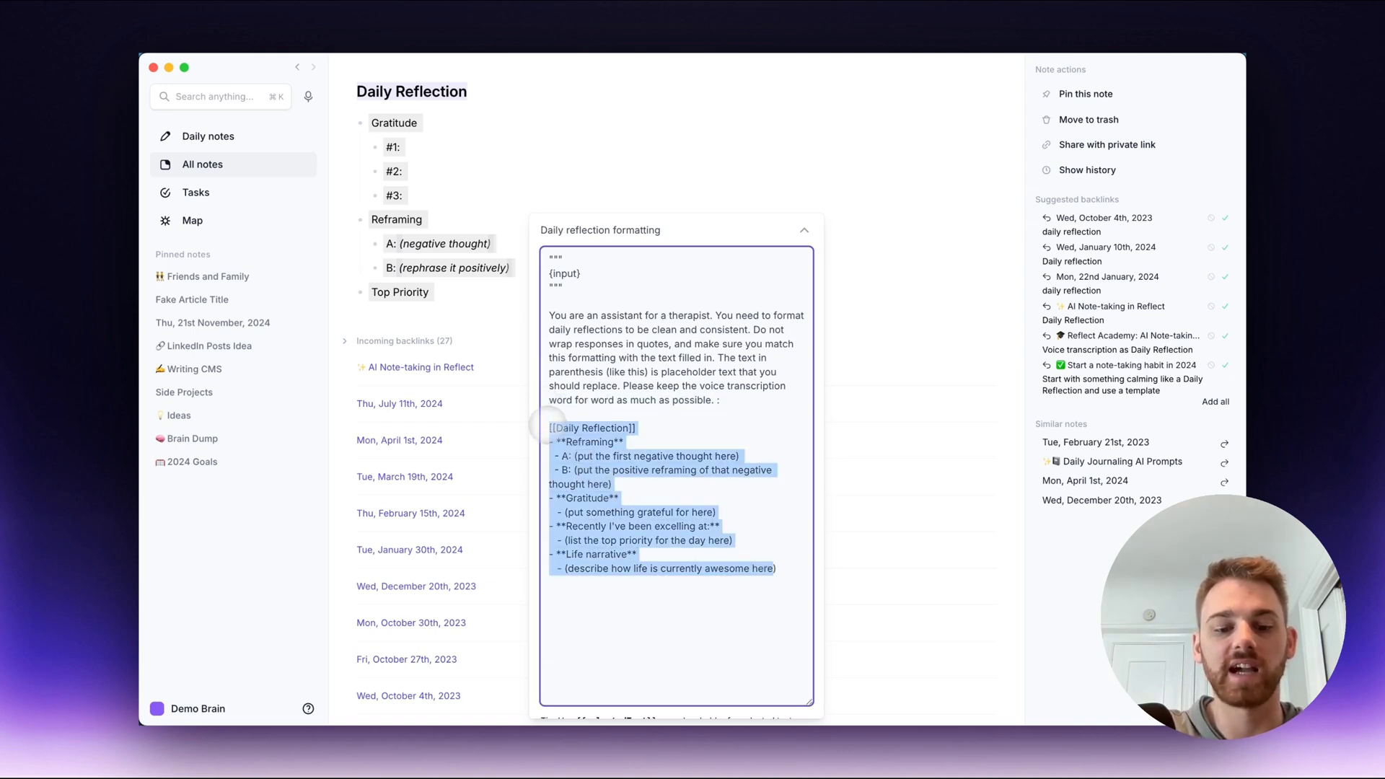
{"action": "key", "text": "super+v"}
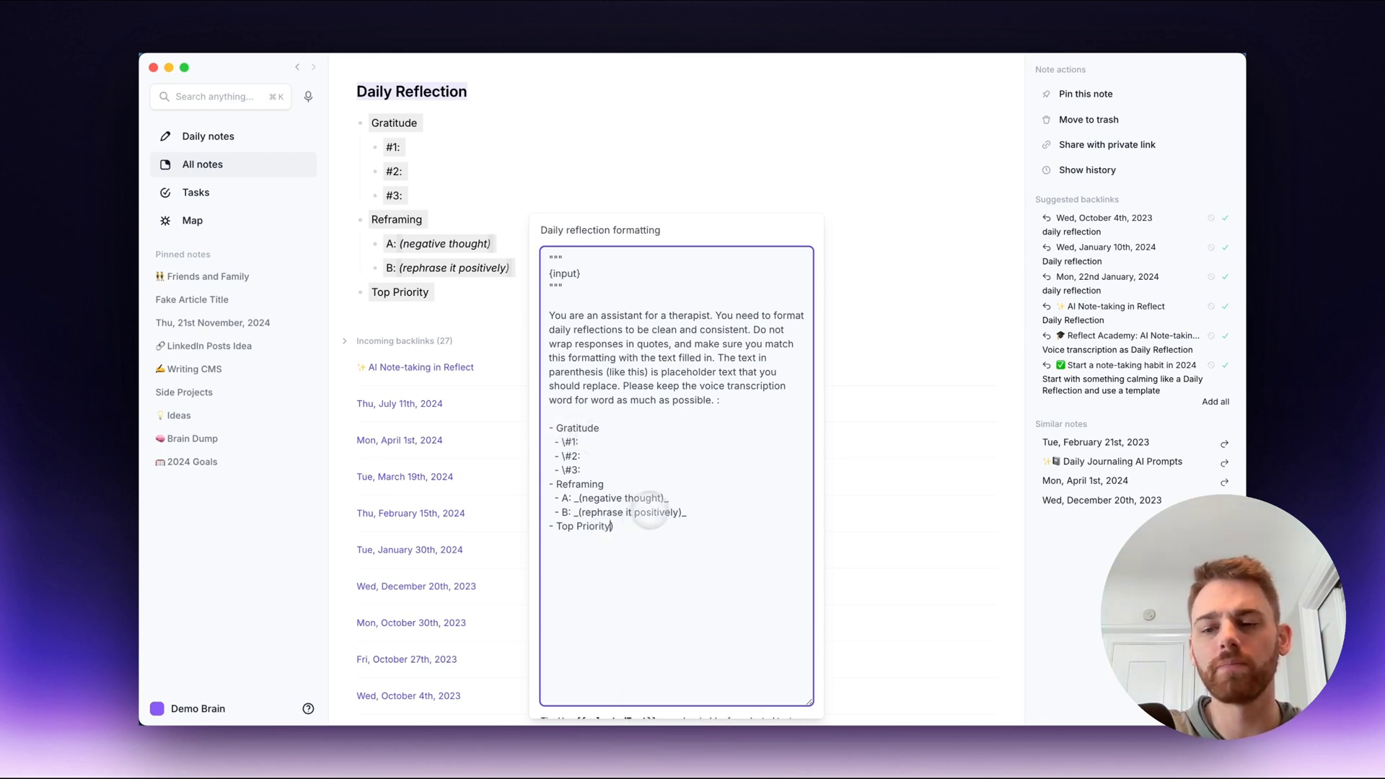
{"action": "left_click", "coordinate": [863, 424]}
{"action": "left_click", "coordinate": [776, 439]}
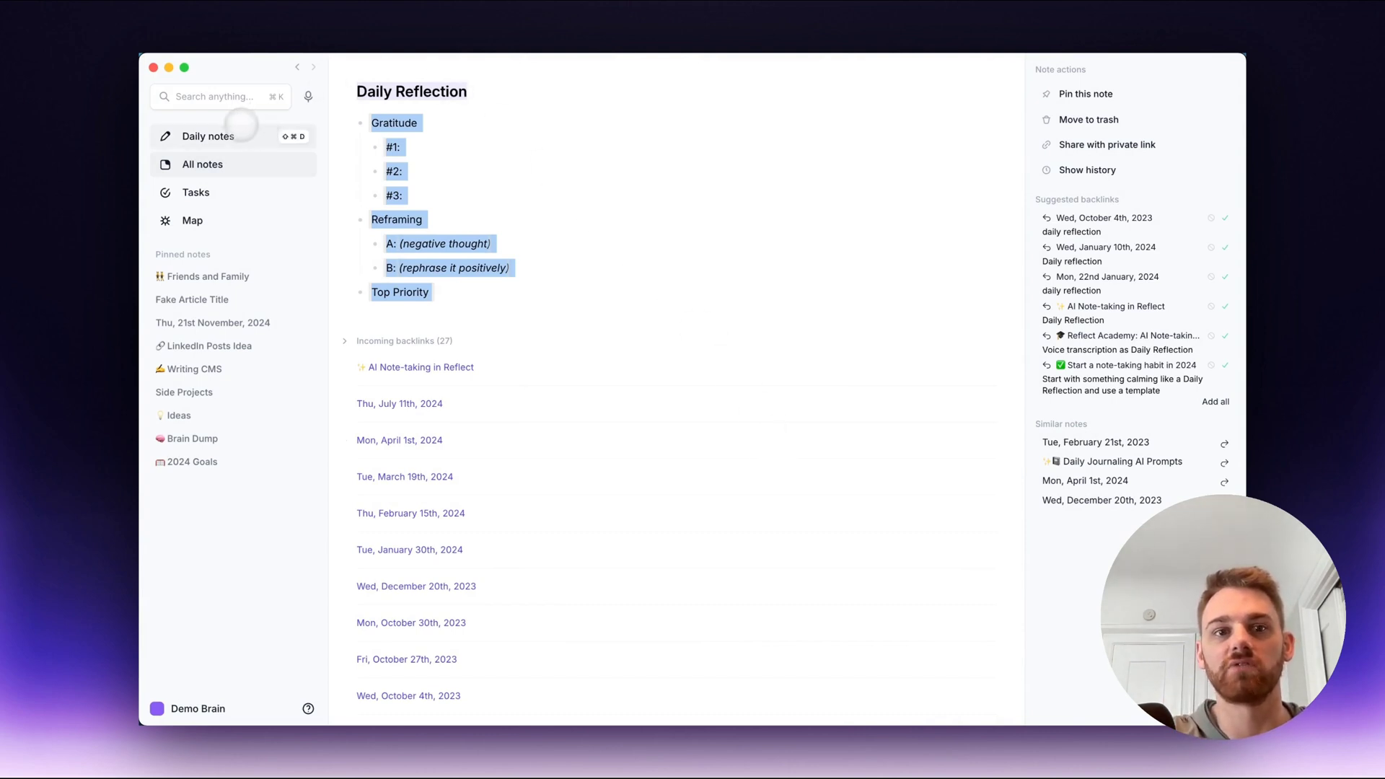
{"action": "left_click", "coordinate": [245, 135]}
{"action": "left_click", "coordinate": [289, 164]}
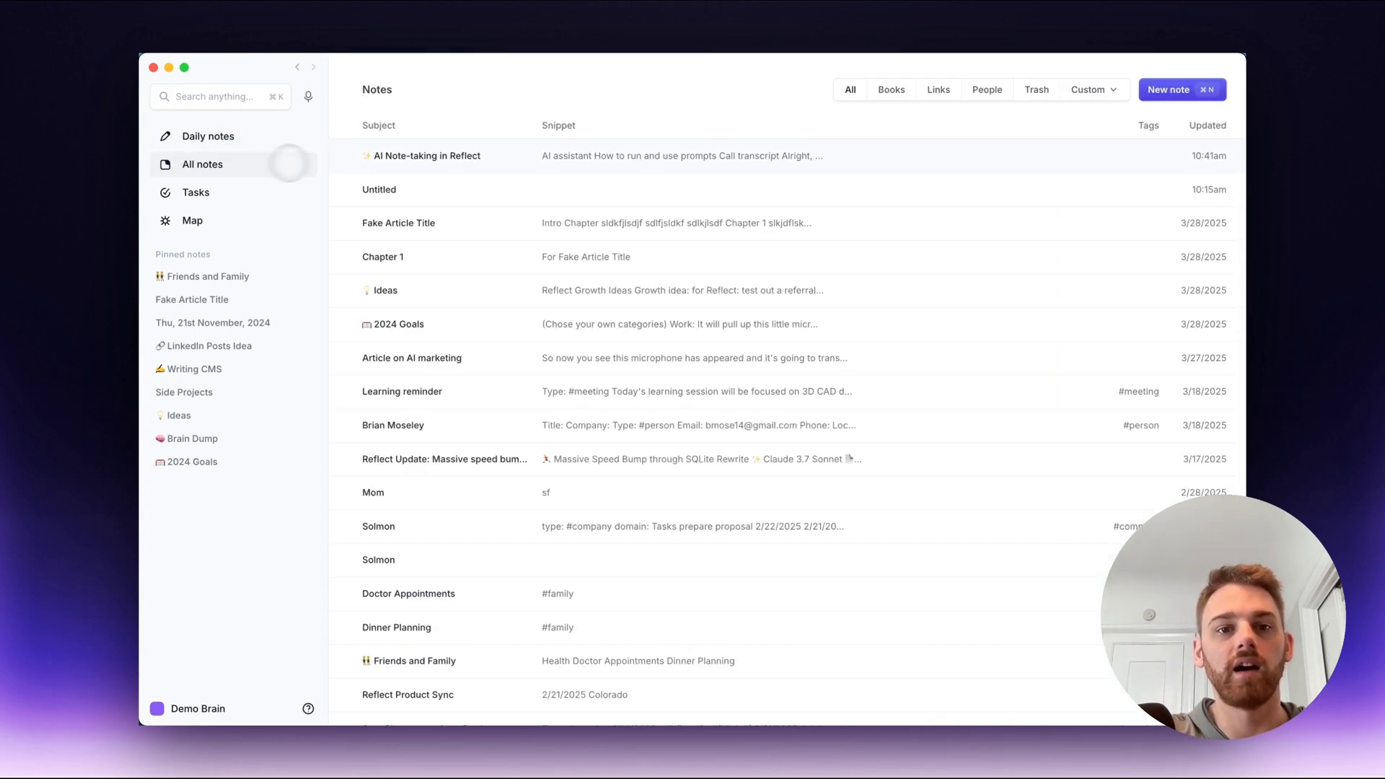
Step: Open the AI Note-taking in Reflect note and browse AI commands matching 'list key' for the transcript
{"action": "left_click", "coordinate": [374, 153]}
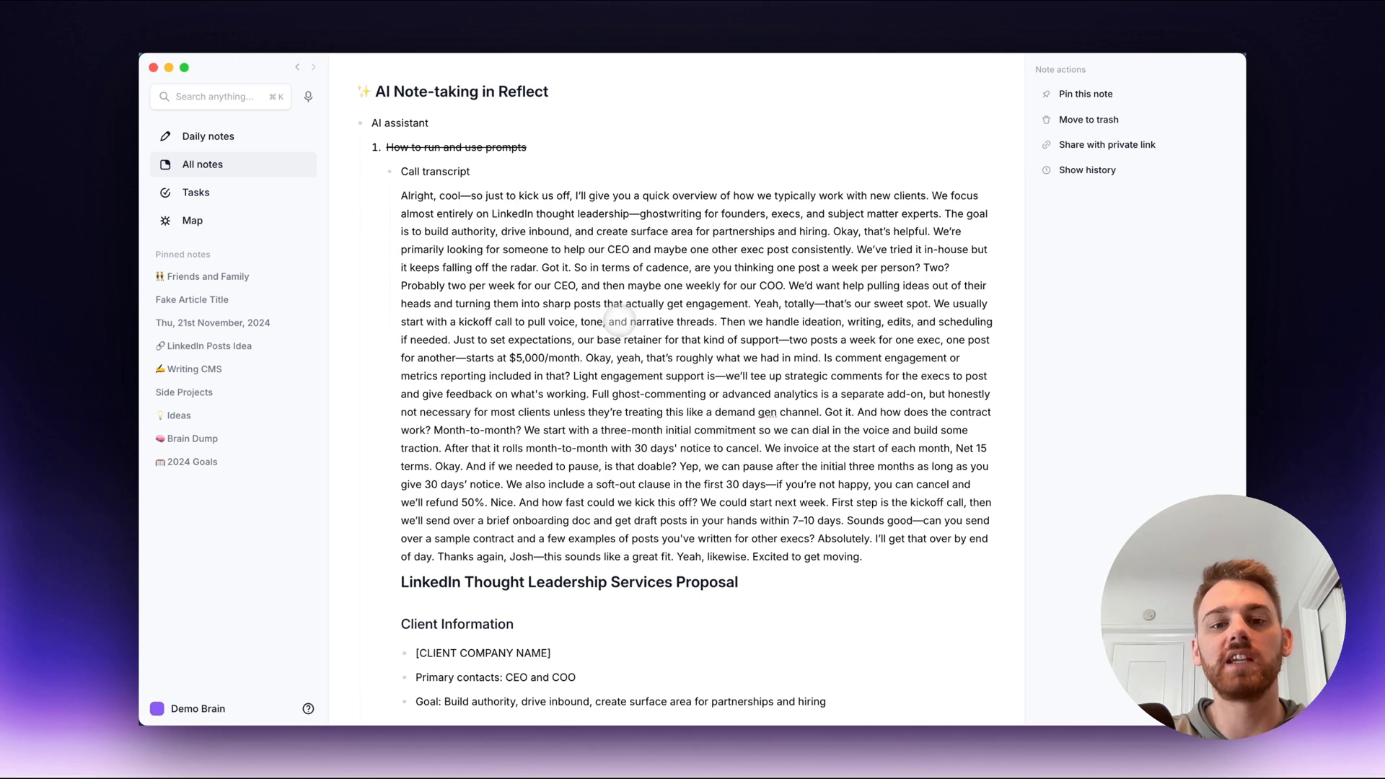
{"action": "triple_click", "coordinate": [617, 321]}
{"action": "key", "text": "super+j"}
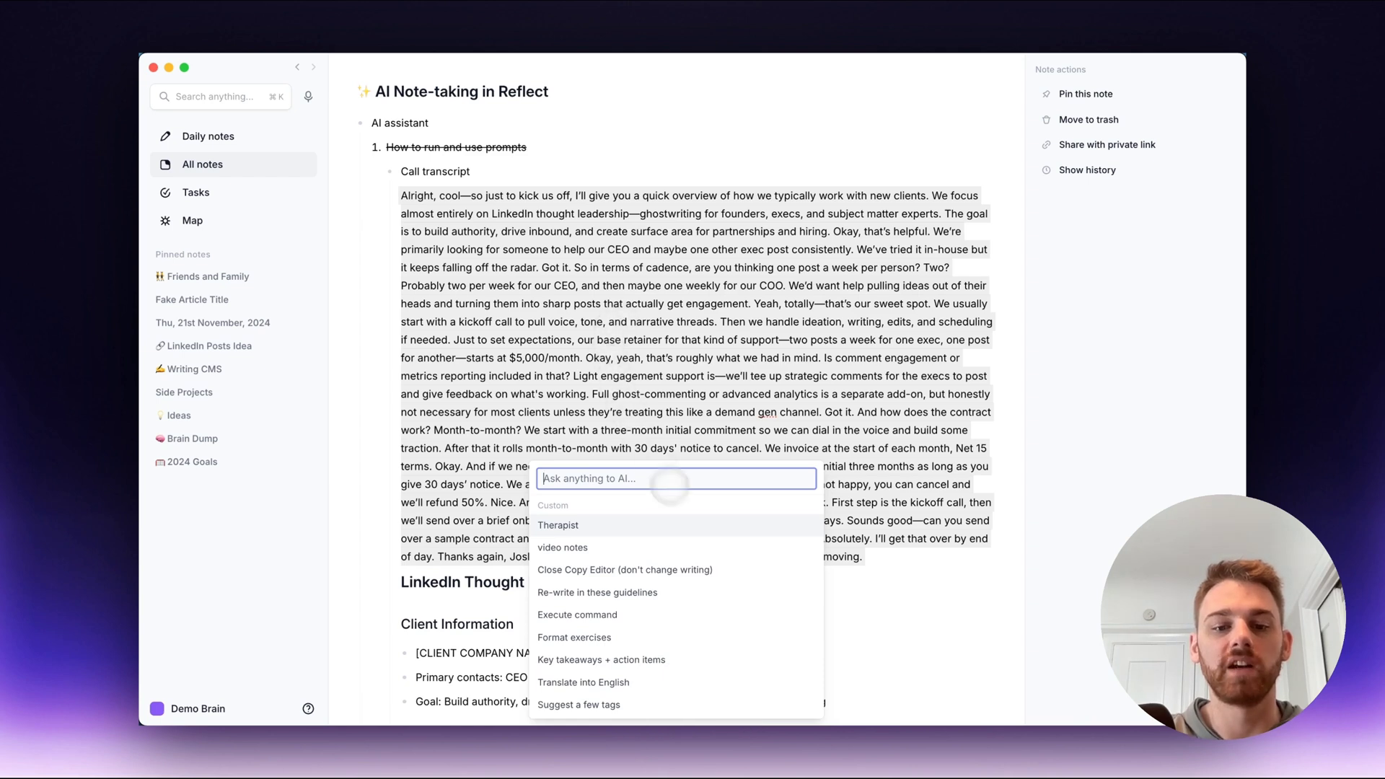
{"action": "scroll", "coordinate": [690, 527], "scroll_direction": "down", "scroll_amount": 6}
{"action": "scroll", "coordinate": [690, 527], "scroll_direction": "down", "scroll_amount": 1}
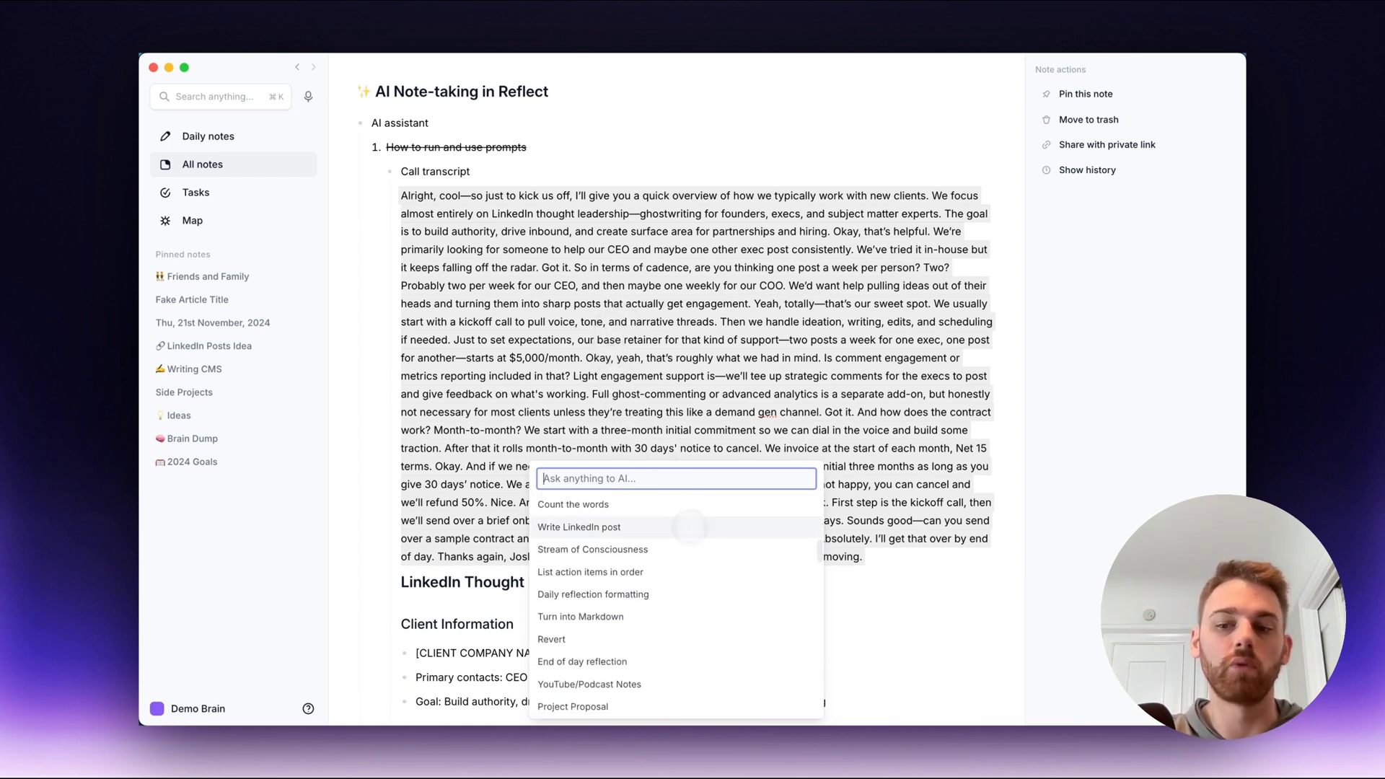
{"action": "type", "text": "list"}
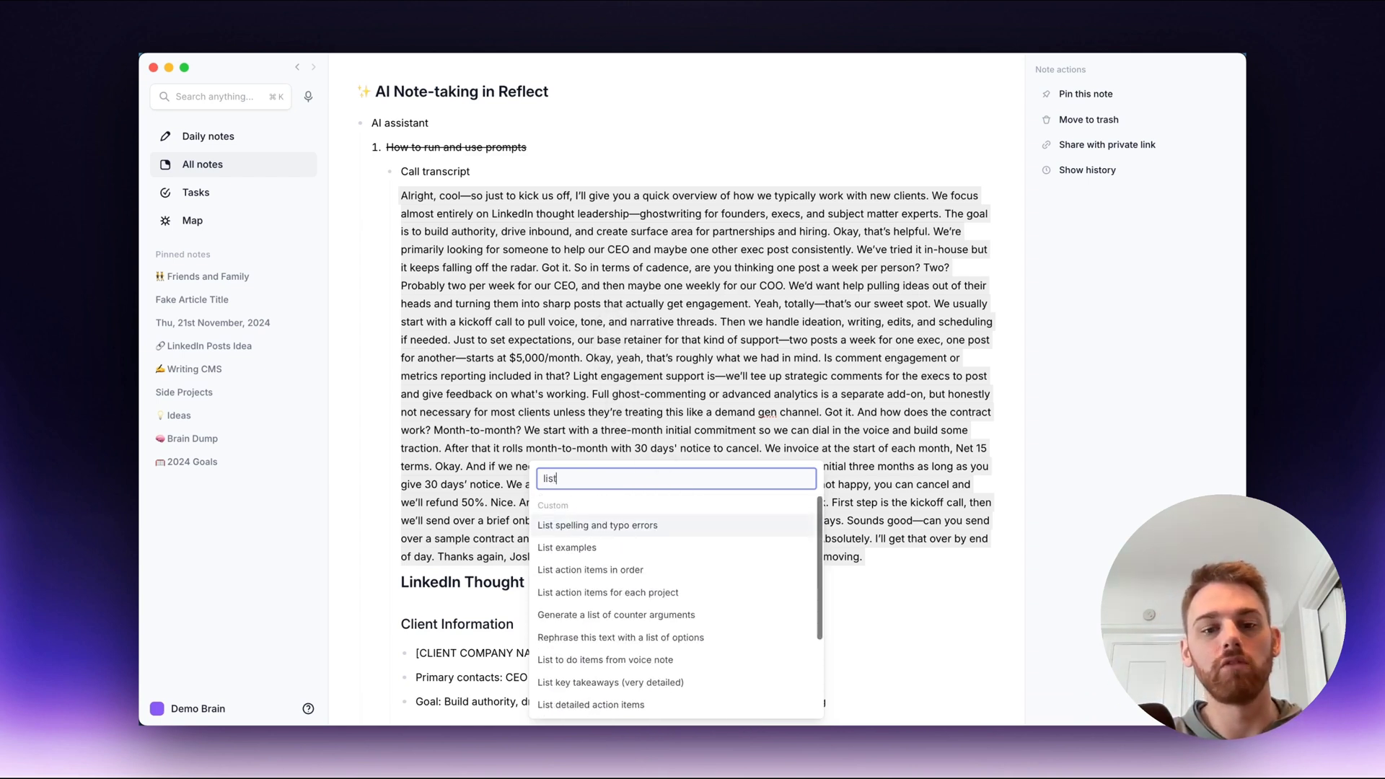
{"action": "scroll", "coordinate": [709, 624], "scroll_direction": "down", "scroll_amount": 2}
{"action": "type", "text": "key"}
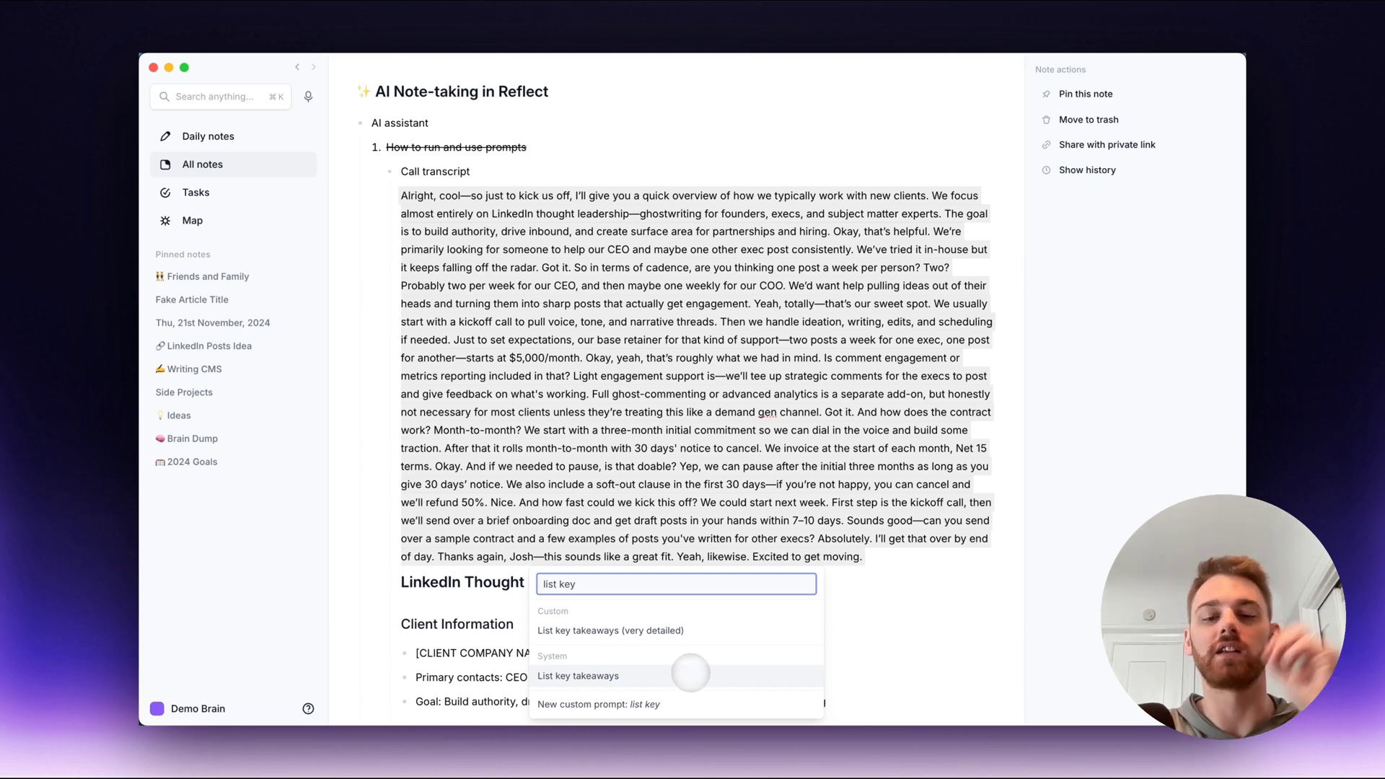
{"action": "left_click", "coordinate": [690, 673]}
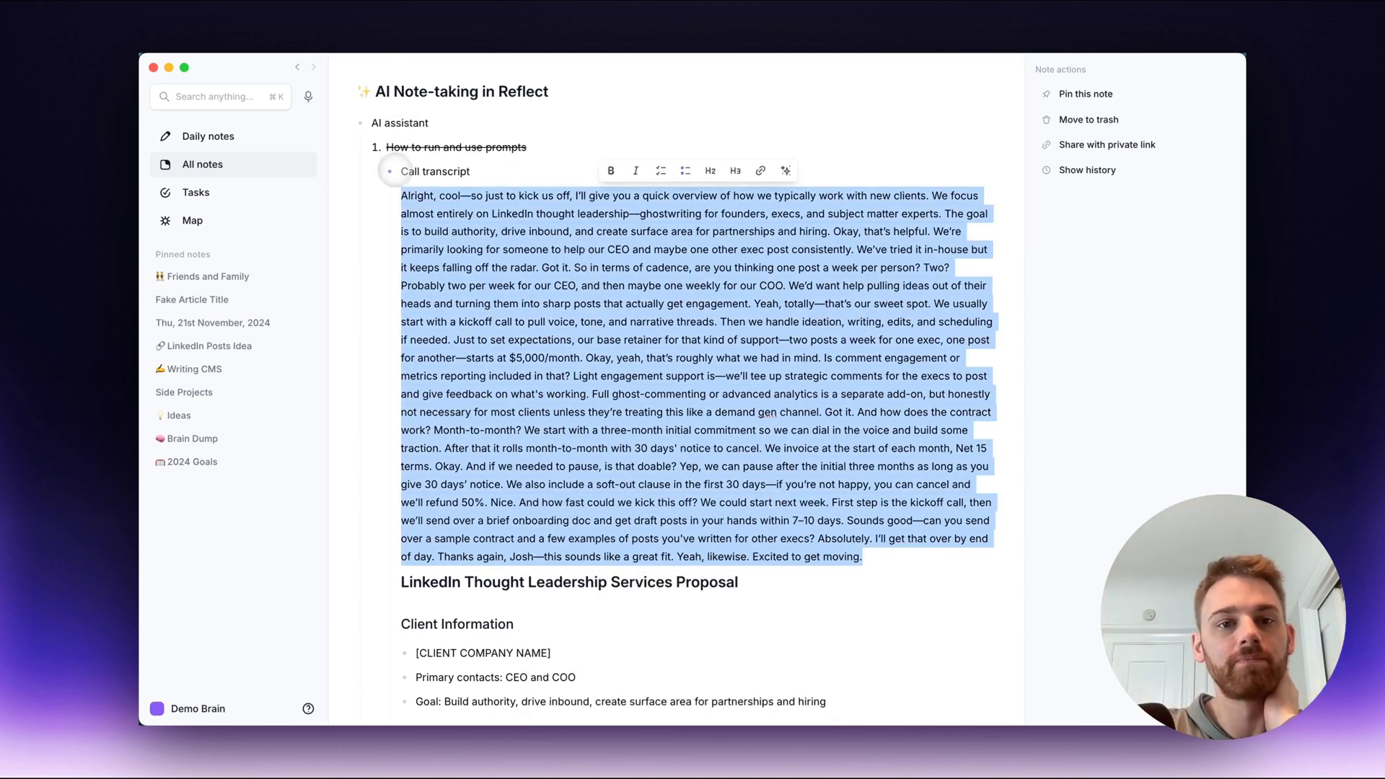
Step: Collapse the call transcript and strike through 'Creating custom prompts' in the outline
{"action": "left_click", "coordinate": [390, 171]}
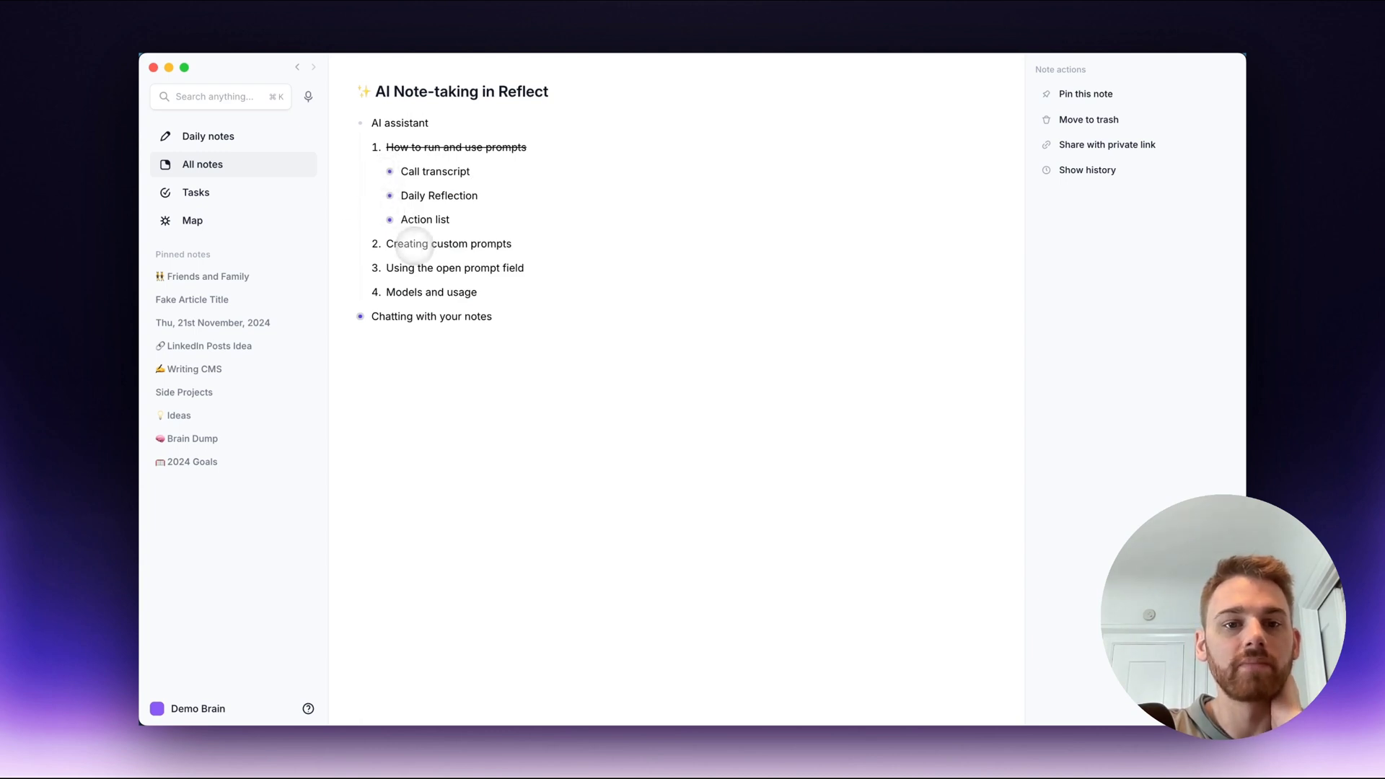
{"action": "triple_click", "coordinate": [445, 243]}
{"action": "key", "text": "super+shift+x"}
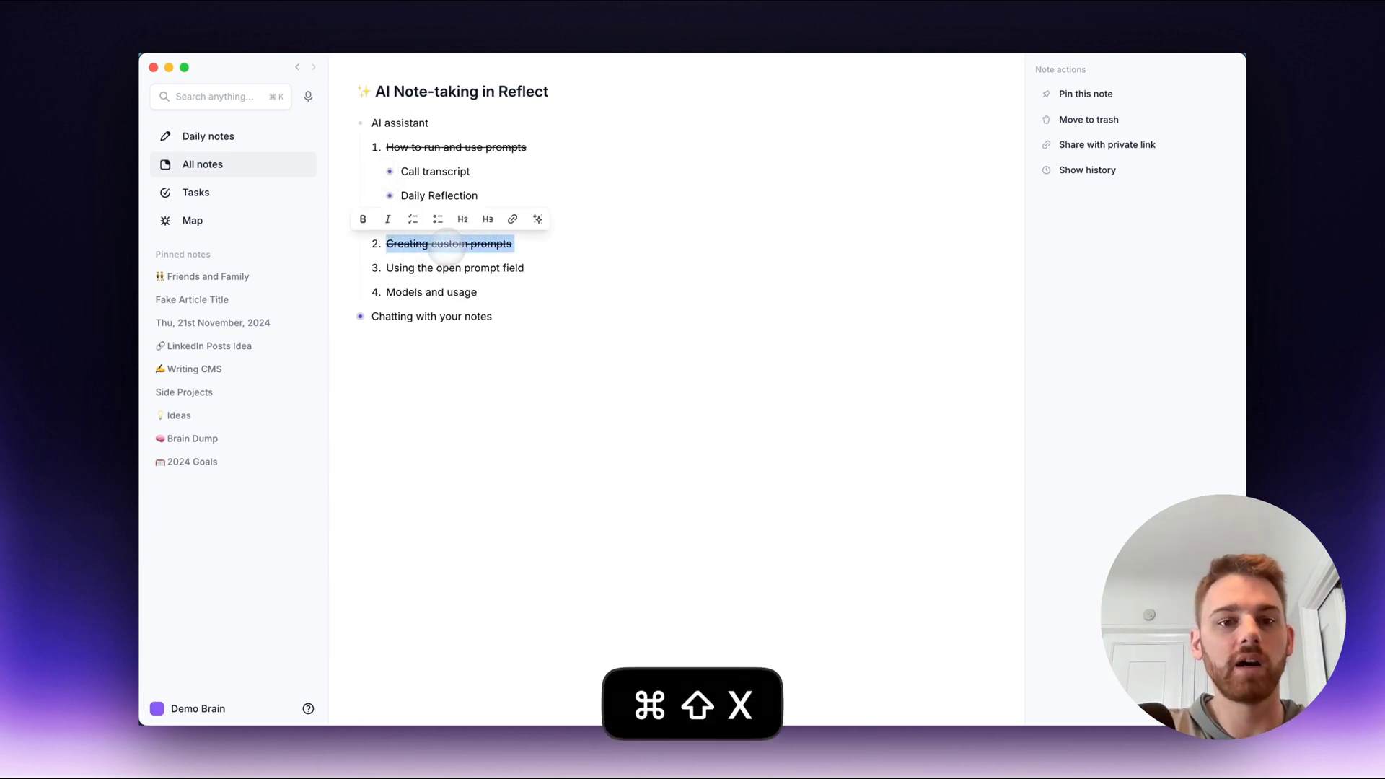
{"action": "left_click", "coordinate": [571, 253]}
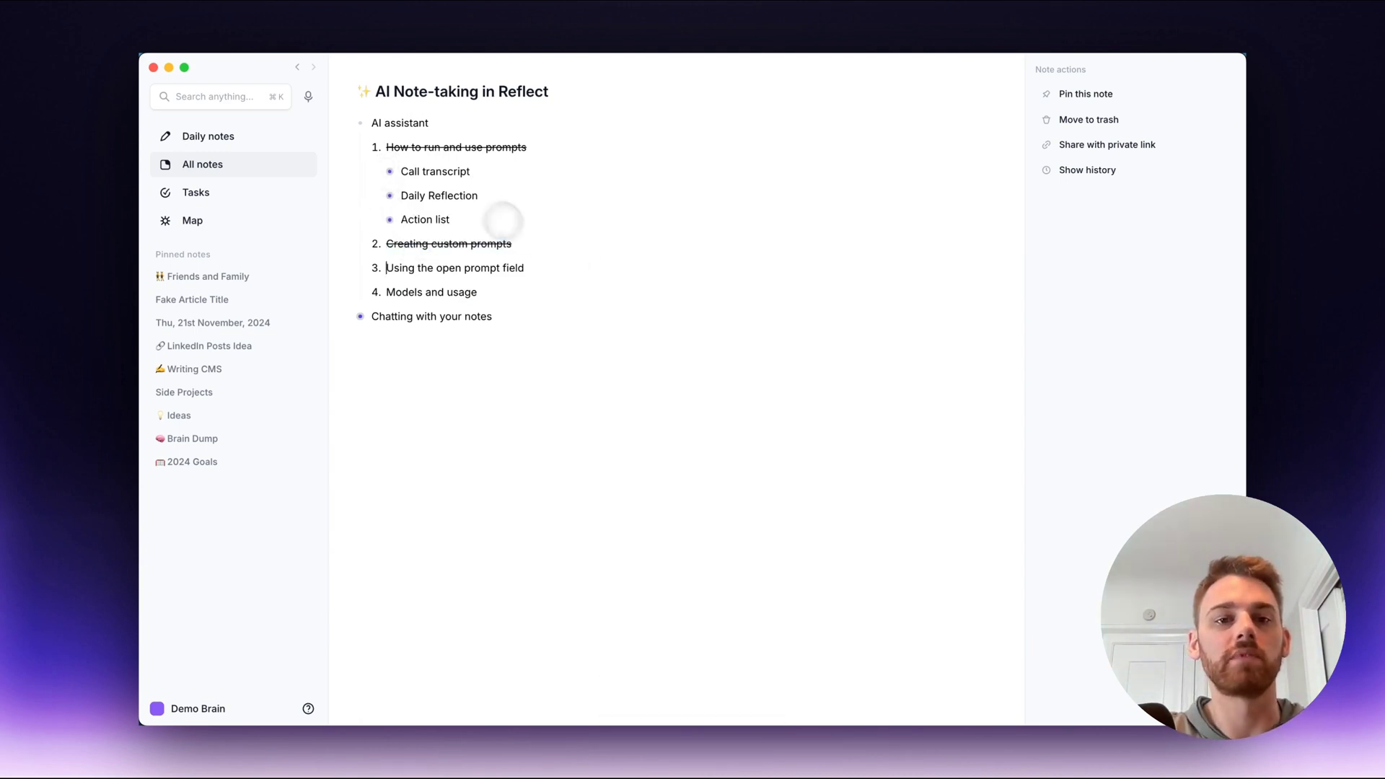
Step: Ask AI on the transcript: 'Can you take this text and turn it into a 1-pager for a client'
{"action": "left_click", "coordinate": [390, 173]}
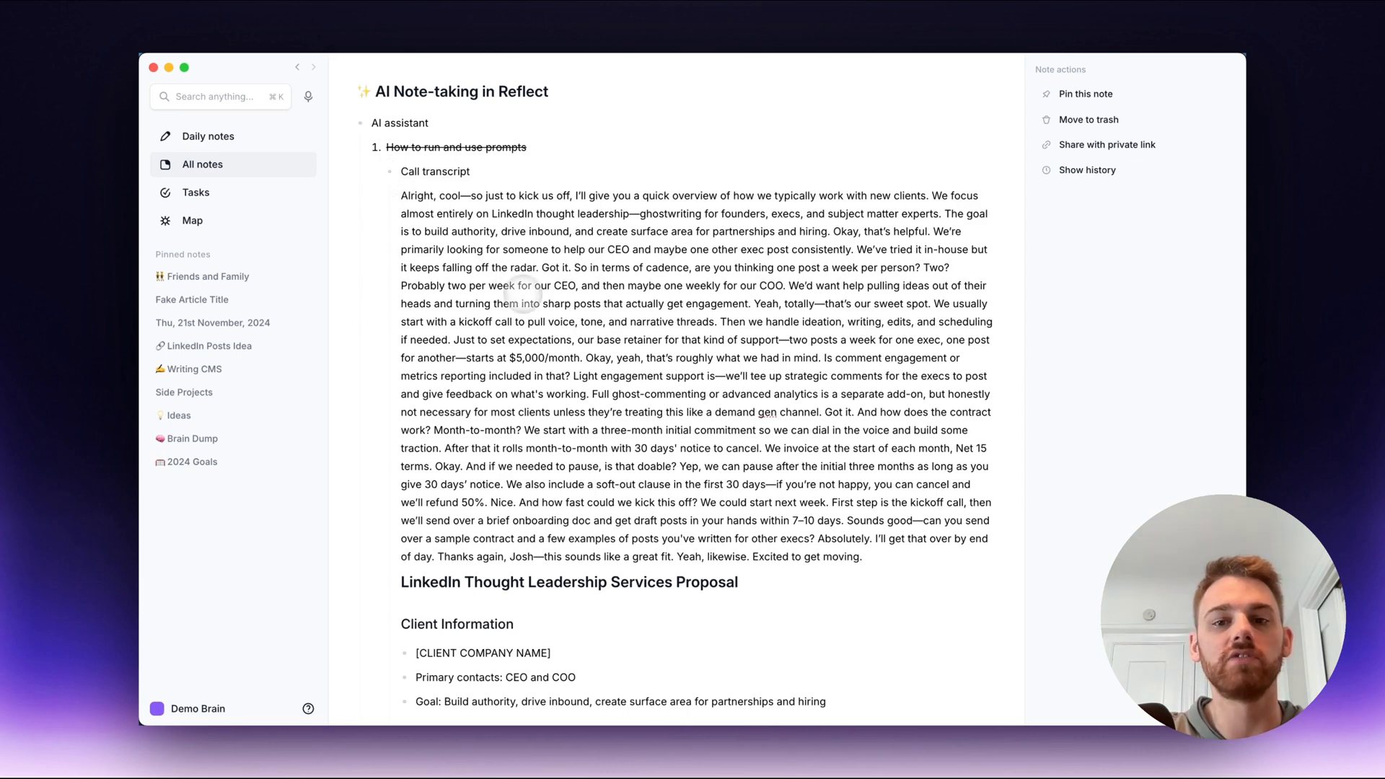
{"action": "triple_click", "coordinate": [524, 292]}
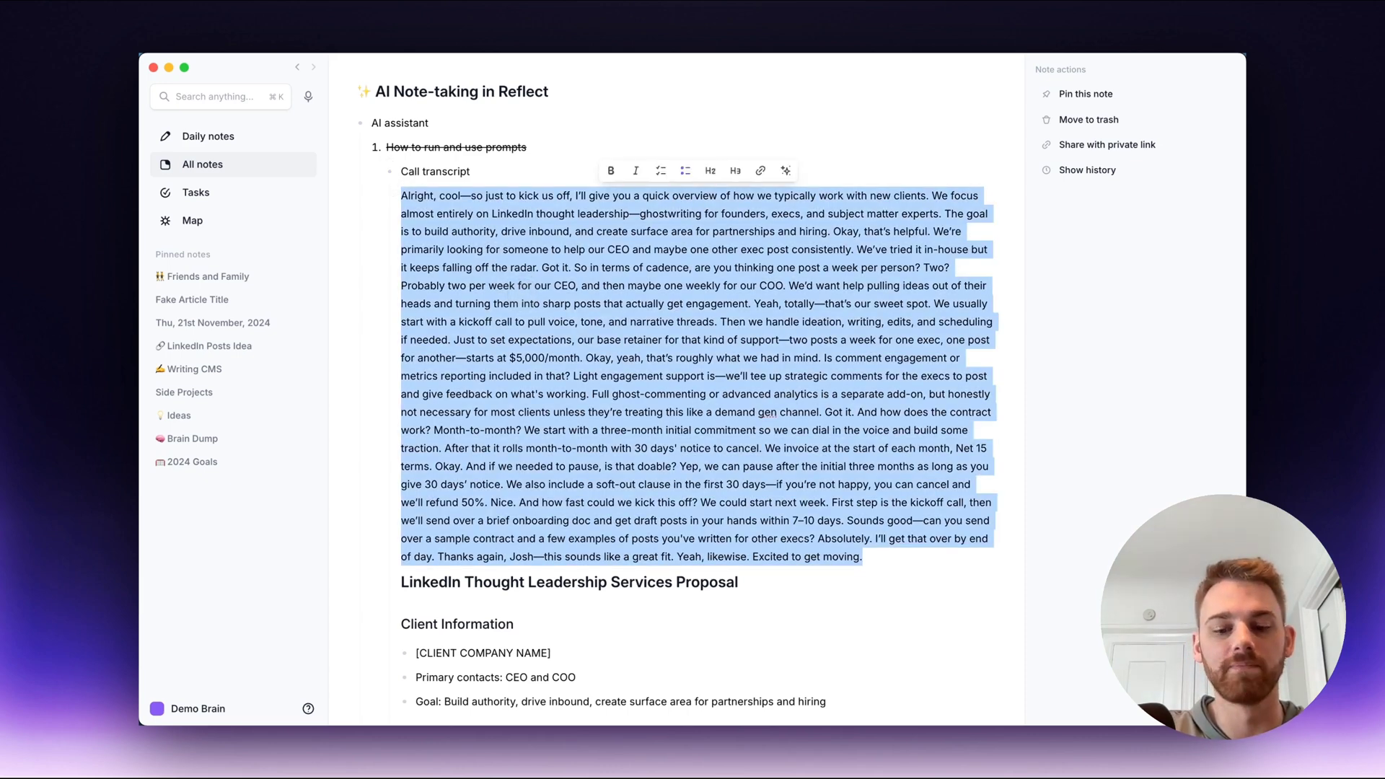
{"action": "key", "text": "super+j"}
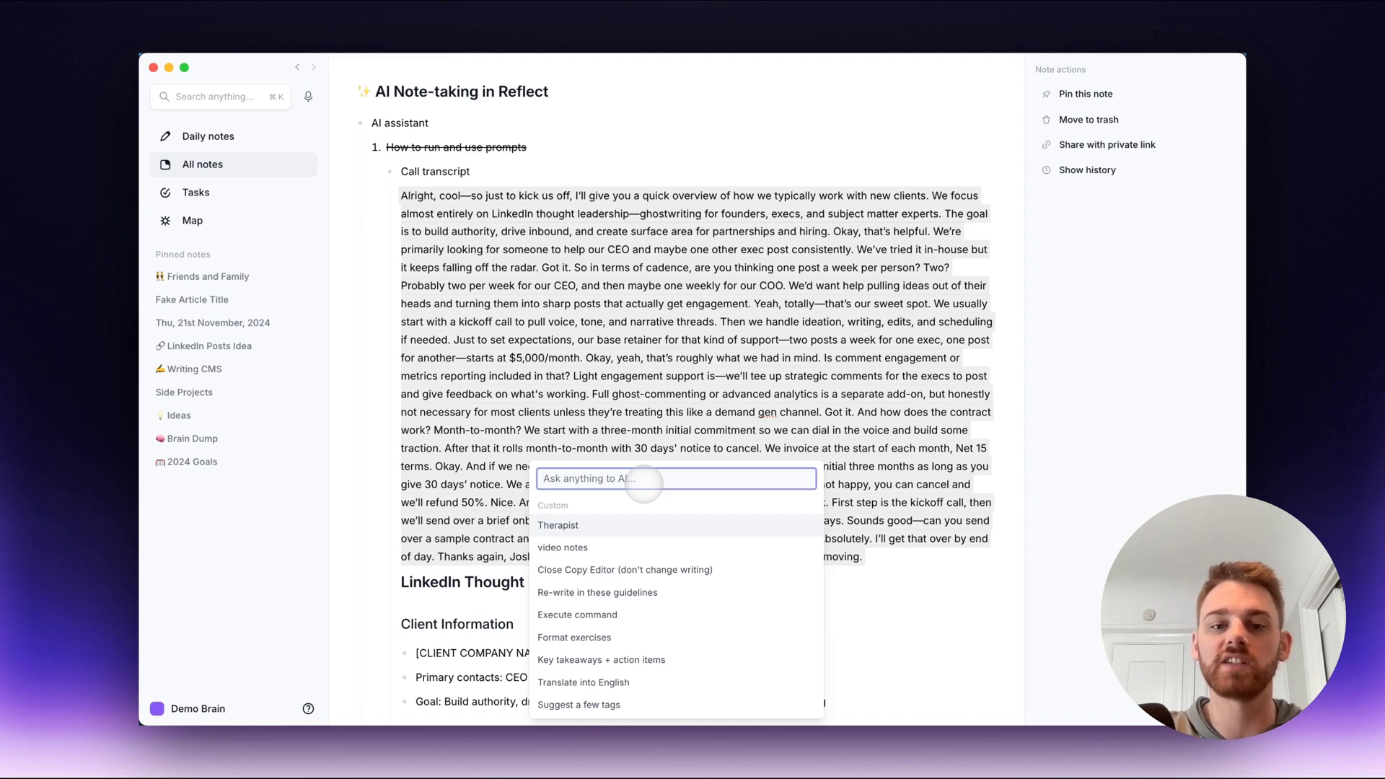
{"action": "type", "text": "Can"}
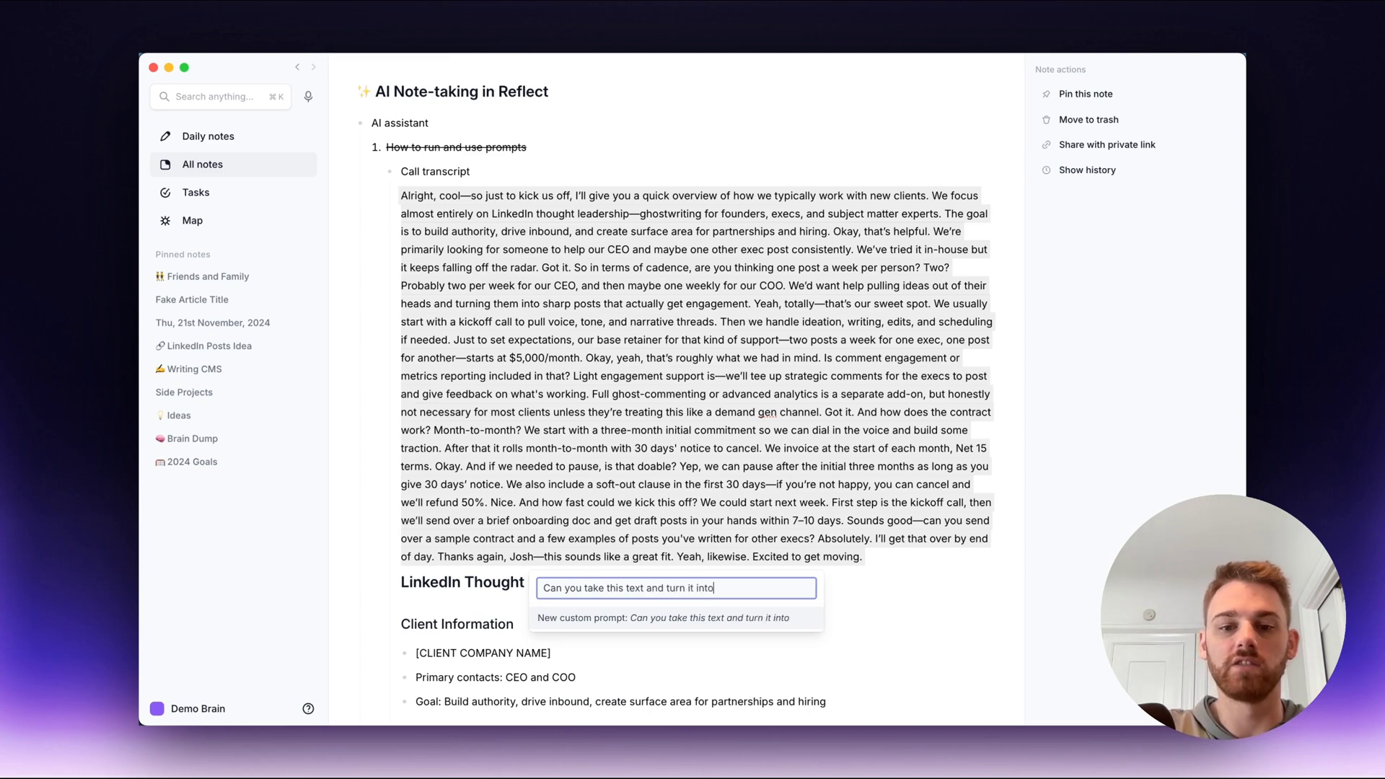
{"action": "type", "text": "-pager for a client"}
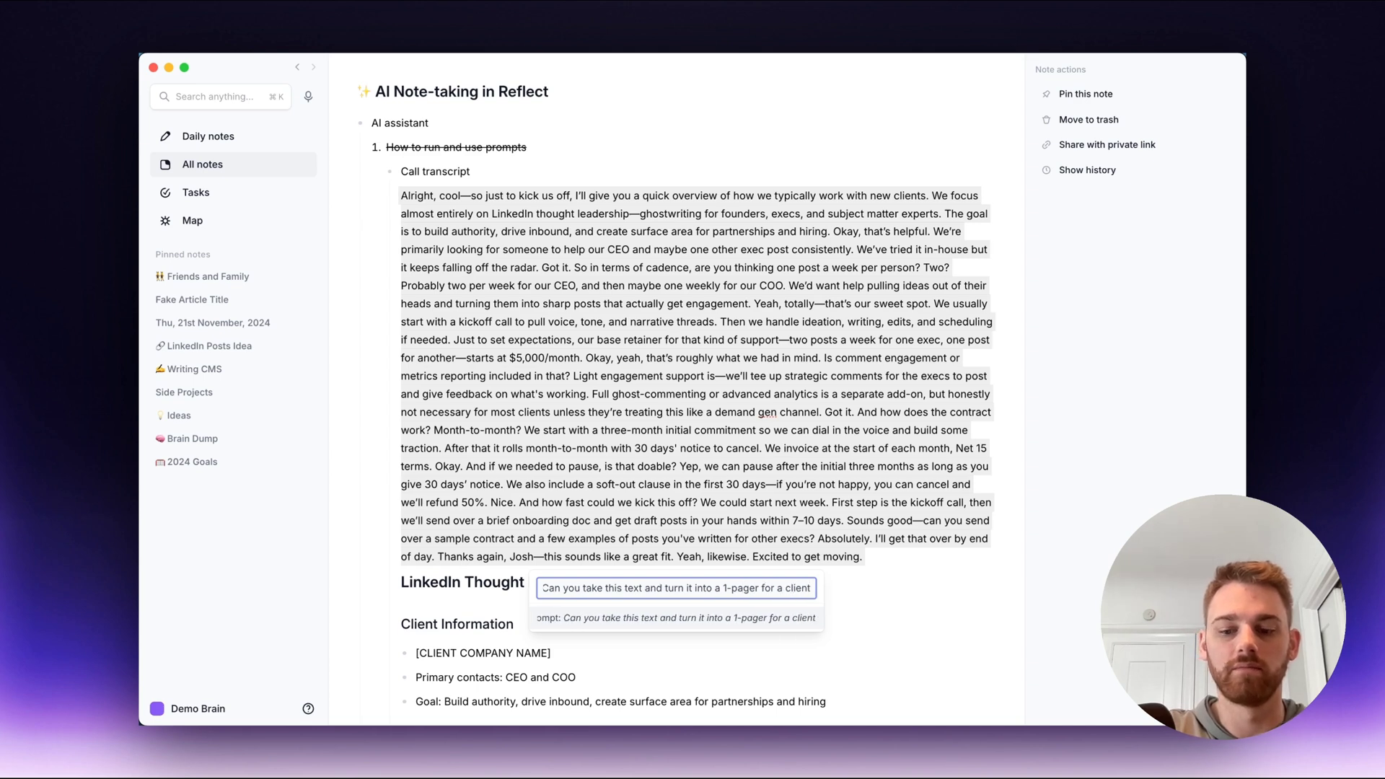
Step: Run the one-pager request, review the AI draft, and close it without inserting
{"action": "key", "text": "Return"}
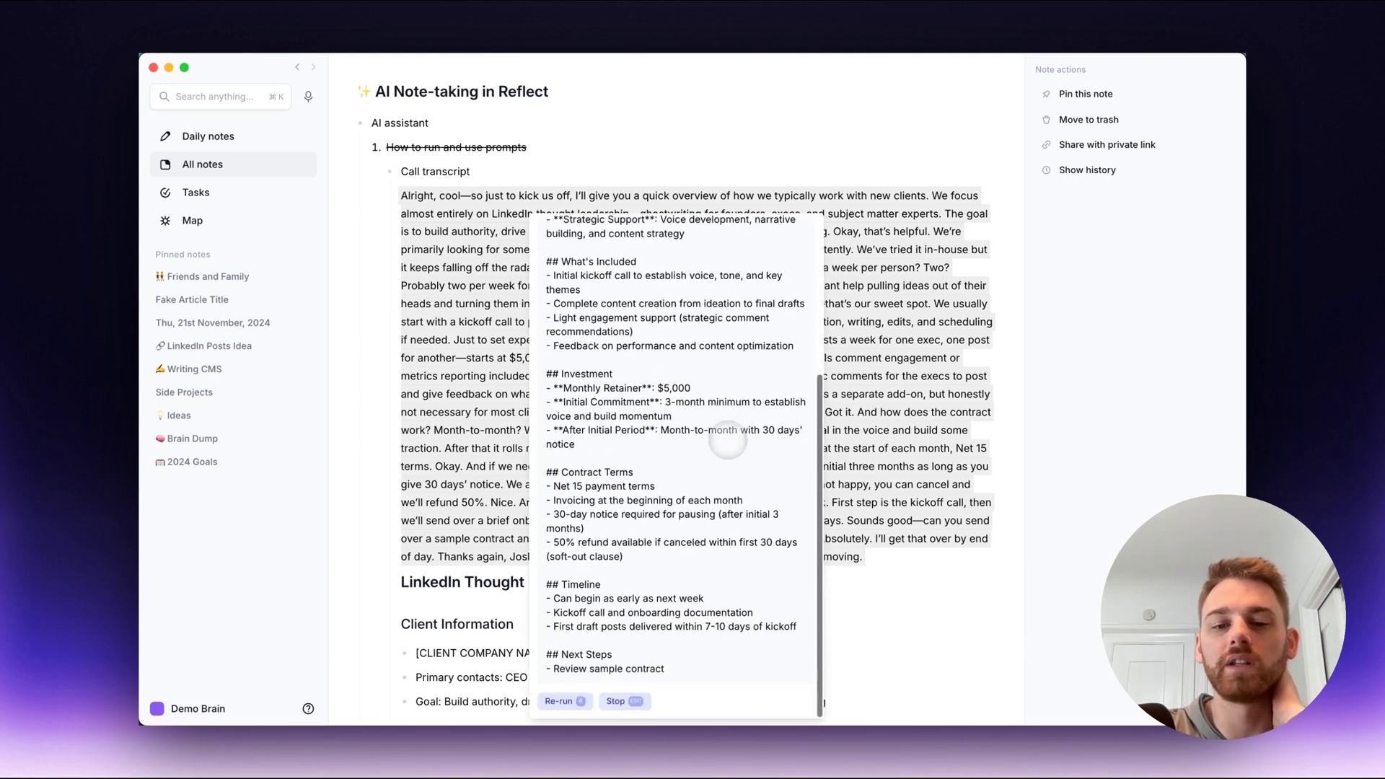
{"action": "scroll", "coordinate": [727, 439], "scroll_direction": "up", "scroll_amount": 5}
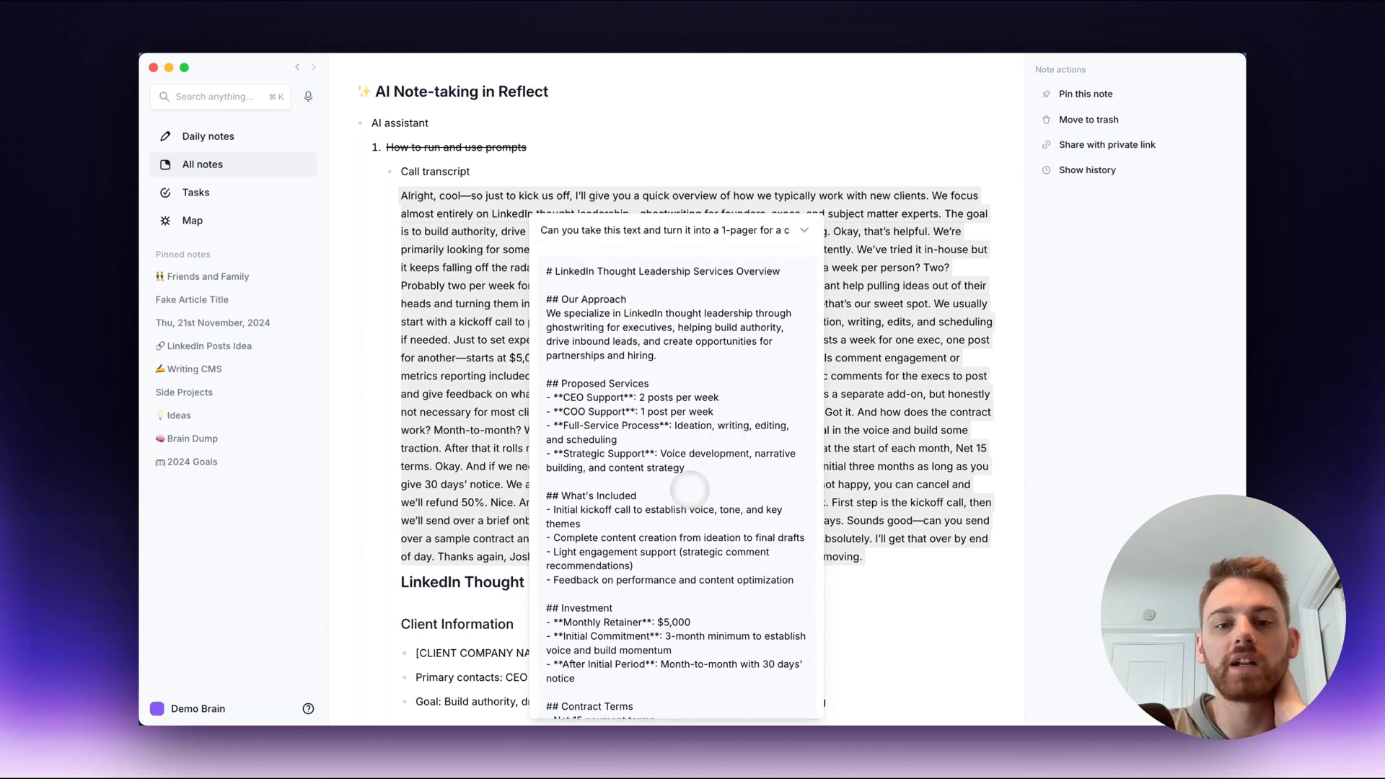
{"action": "scroll", "coordinate": [678, 578], "scroll_direction": "down", "scroll_amount": 5}
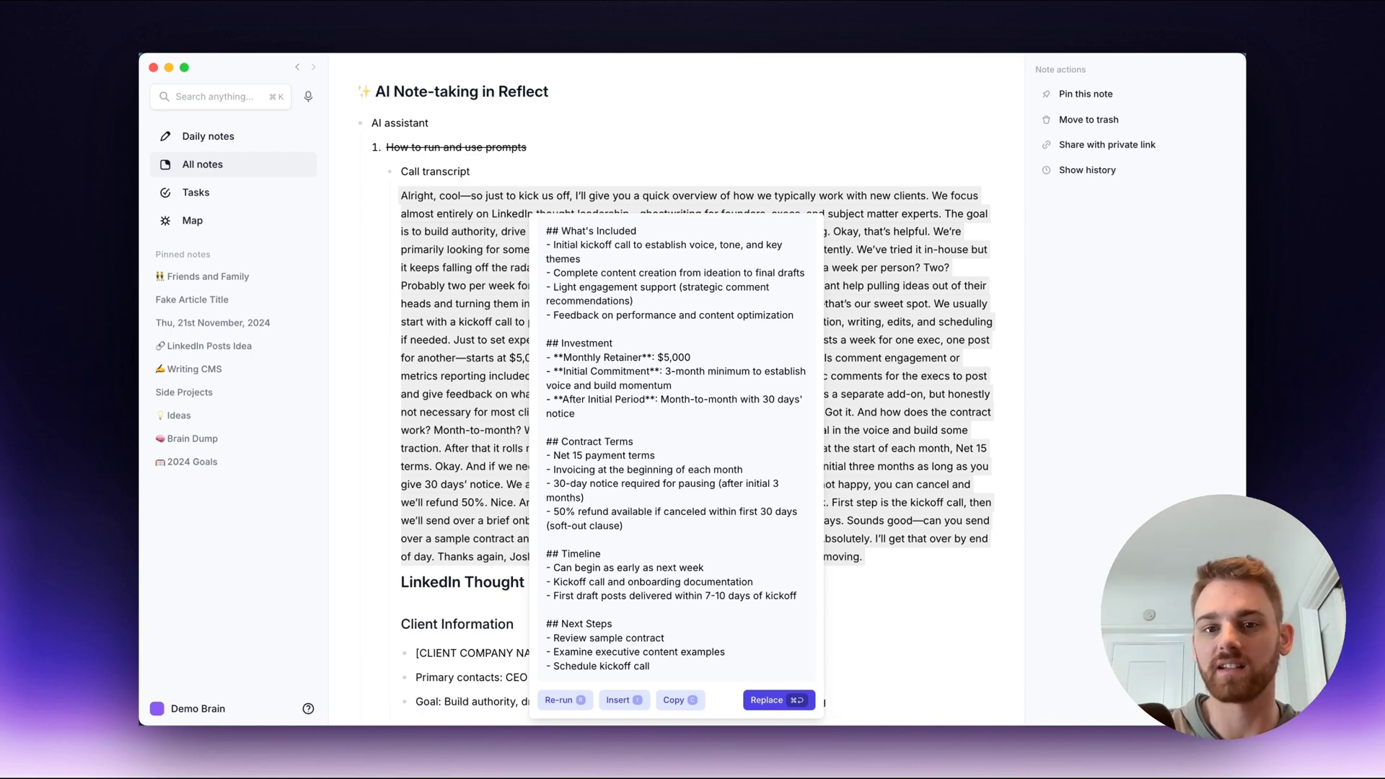
{"action": "key", "text": "Escape"}
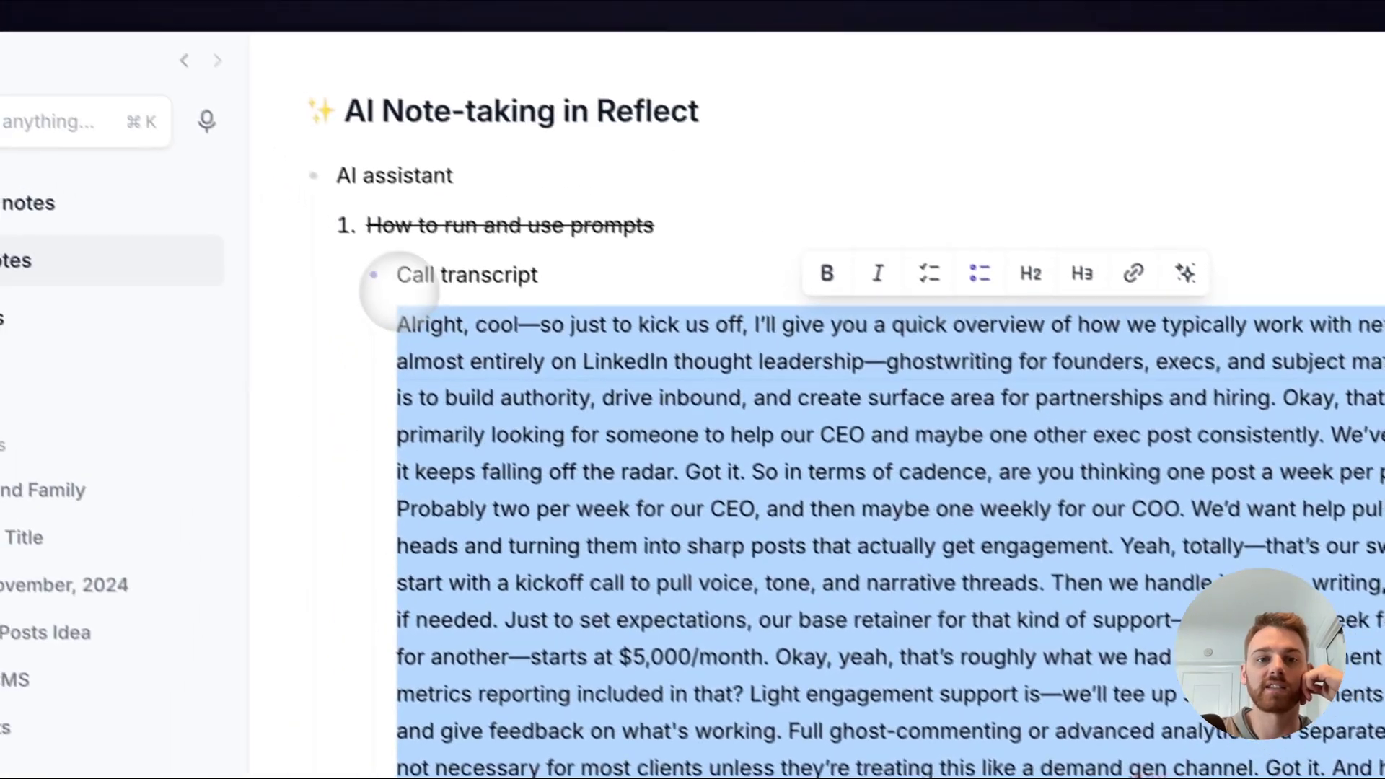
Step: Collapse the call transcript and strike through 'Using the open prompt field'
{"action": "left_click", "coordinate": [390, 171]}
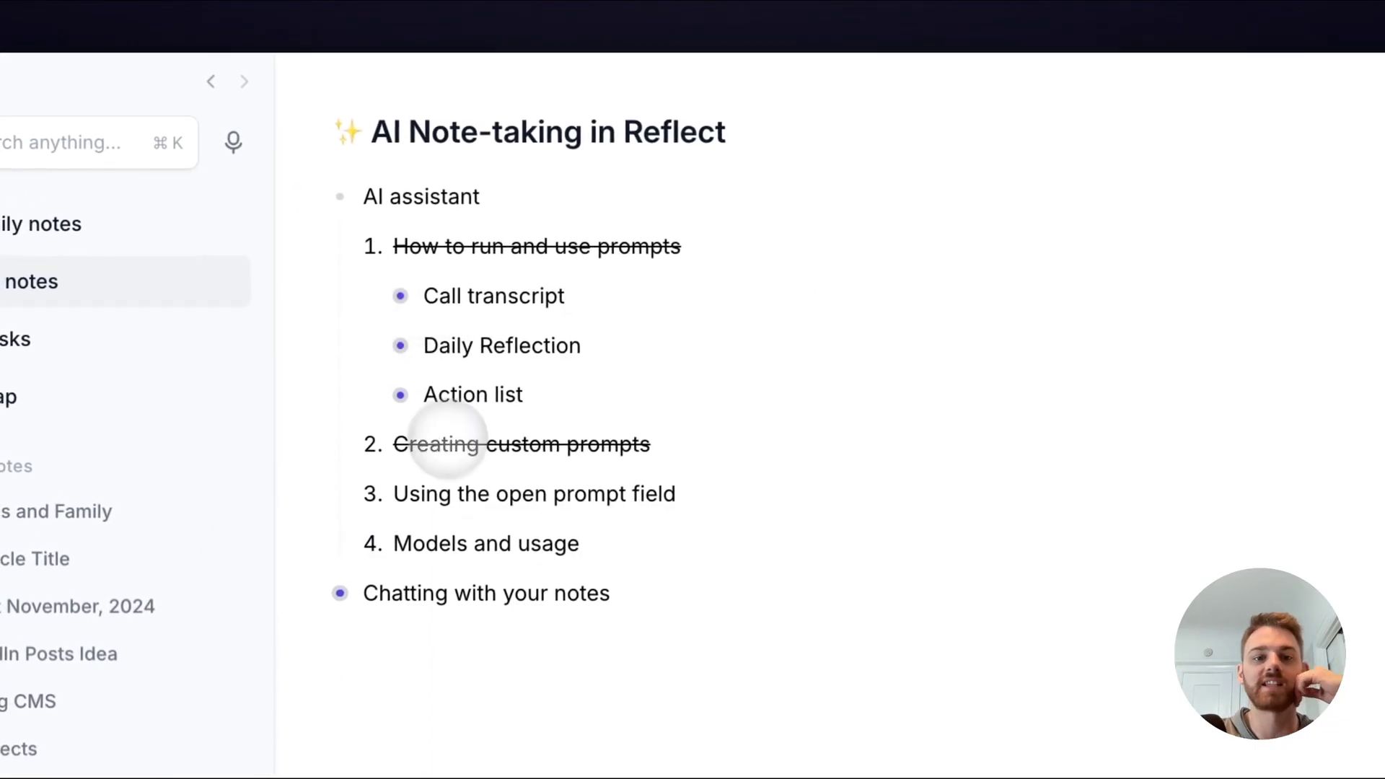
{"action": "triple_click", "coordinate": [460, 491]}
{"action": "key", "text": "super+shift+x"}
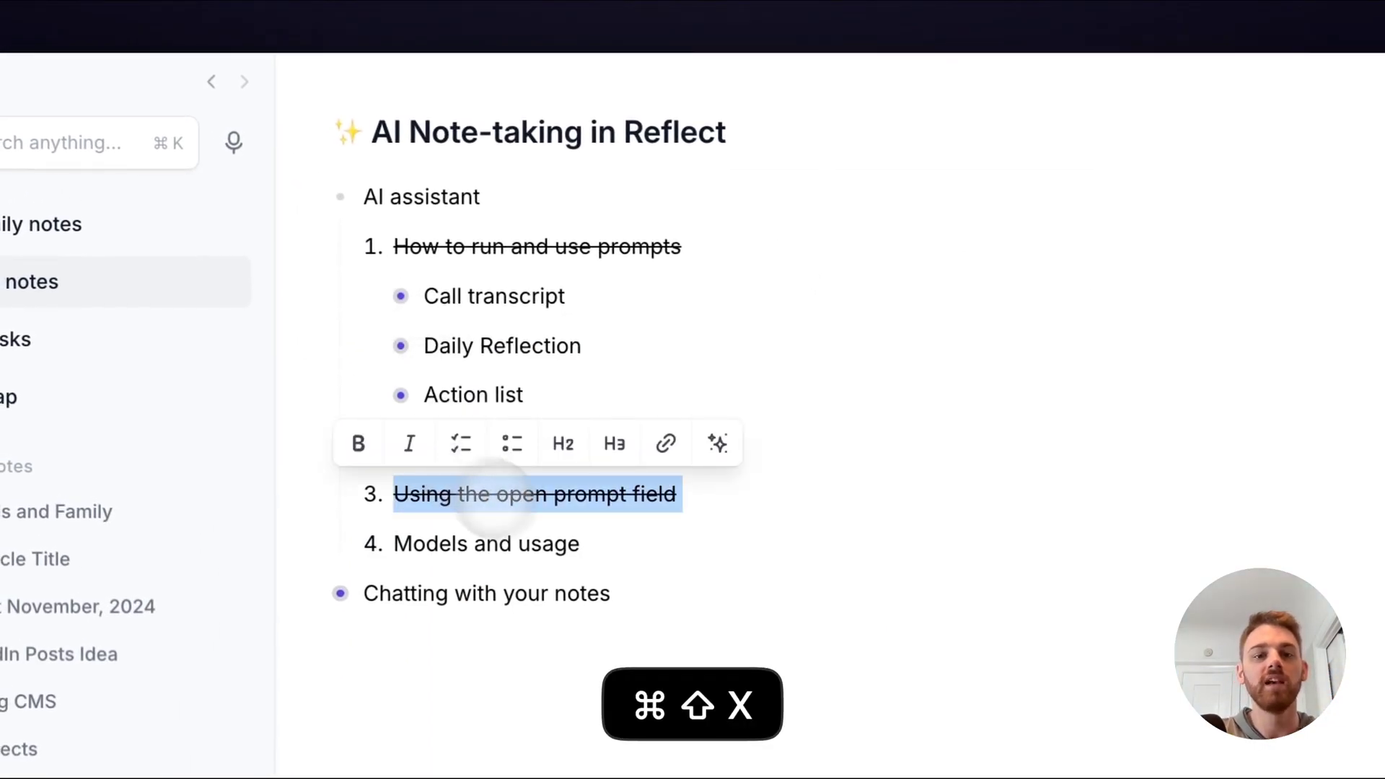
Step: Open Profile settings and review the AI provider options, keeping it on Default (Anthropic)
{"action": "left_click", "coordinate": [665, 594]}
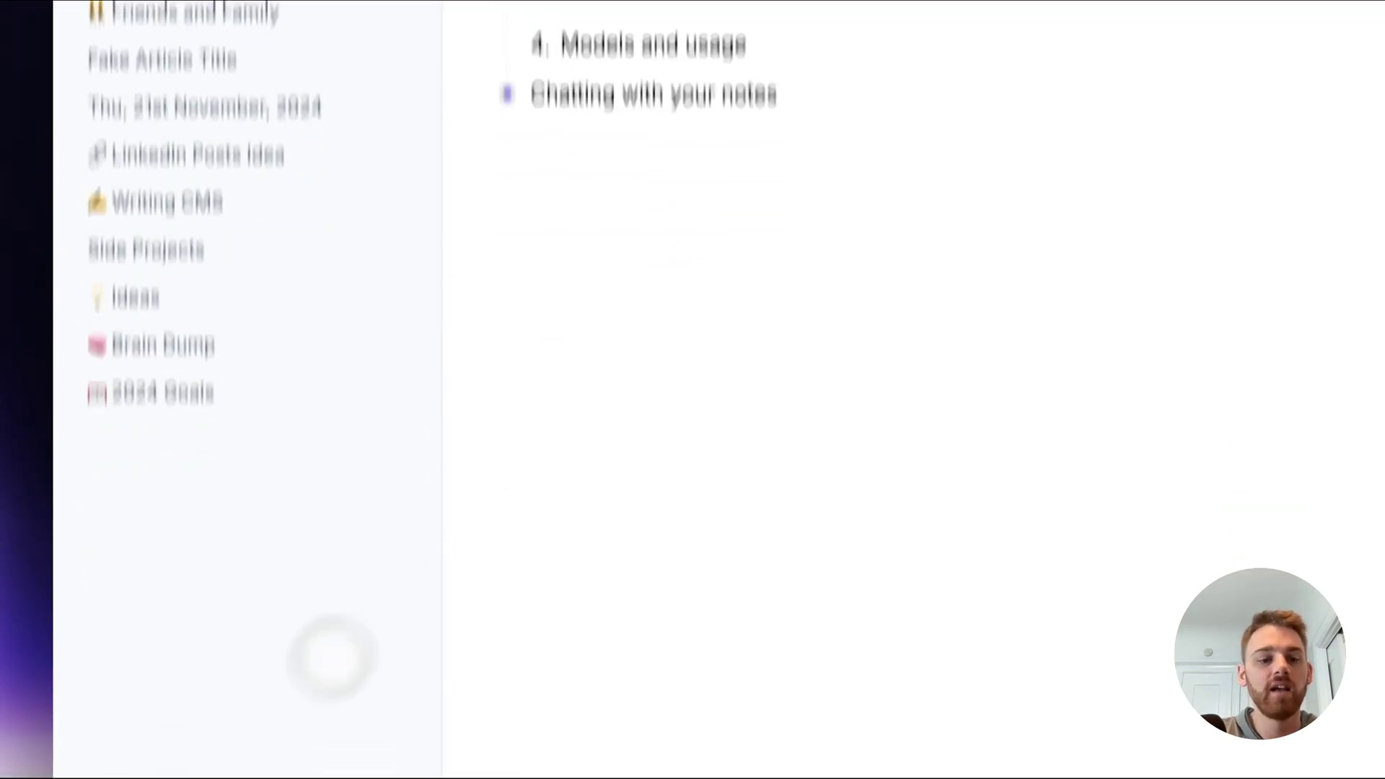
{"action": "left_click", "coordinate": [185, 699]}
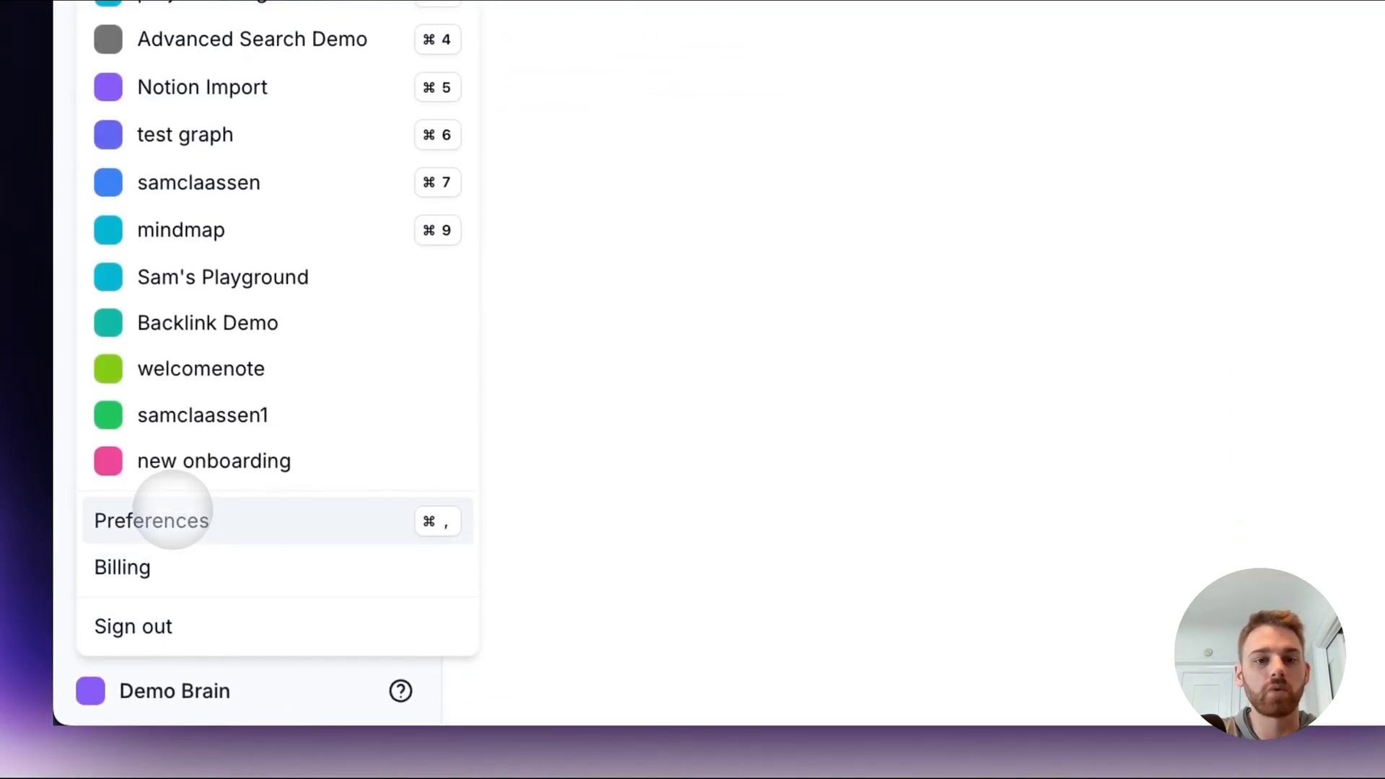
{"action": "left_click", "coordinate": [172, 518]}
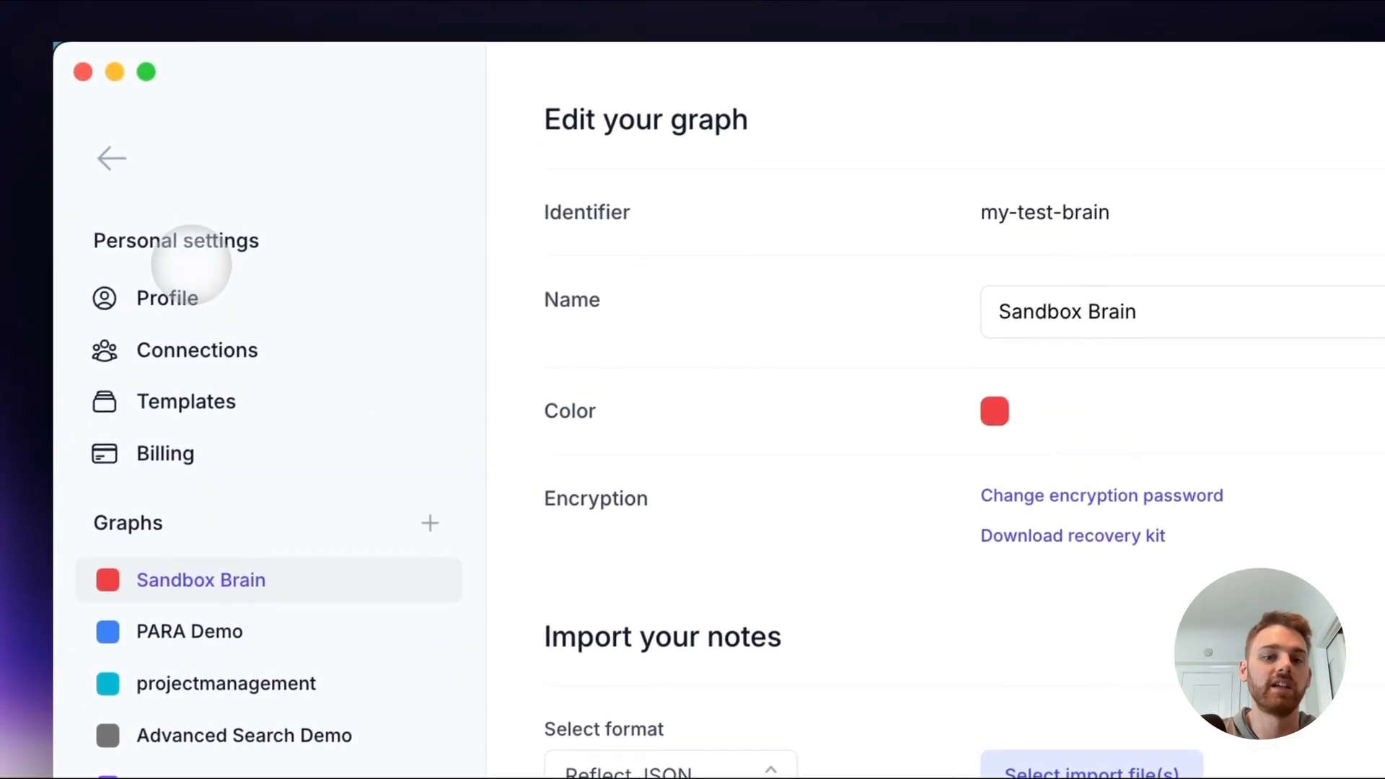
{"action": "left_click", "coordinate": [210, 298]}
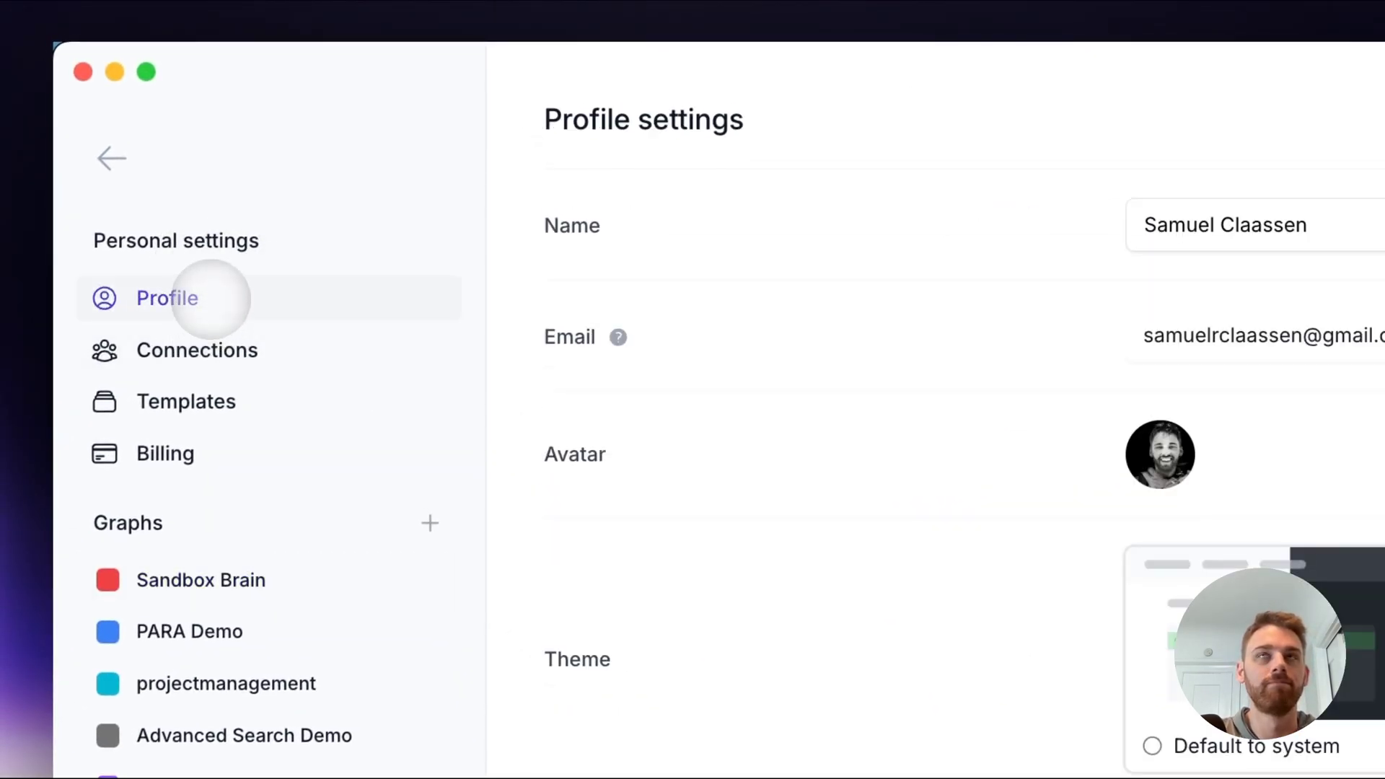
{"action": "scroll", "coordinate": [721, 519], "scroll_direction": "down", "scroll_amount": 10}
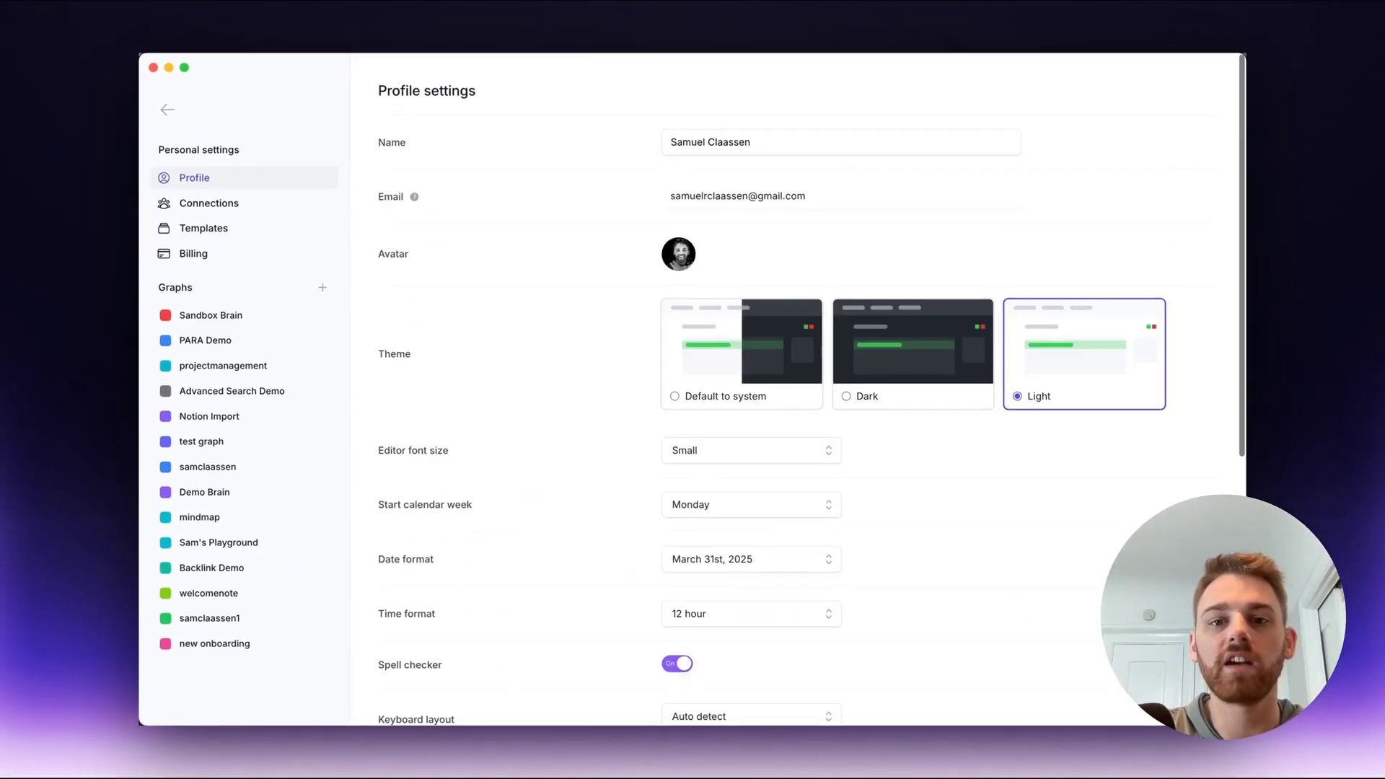
{"action": "scroll", "coordinate": [641, 587], "scroll_direction": "down", "scroll_amount": 10}
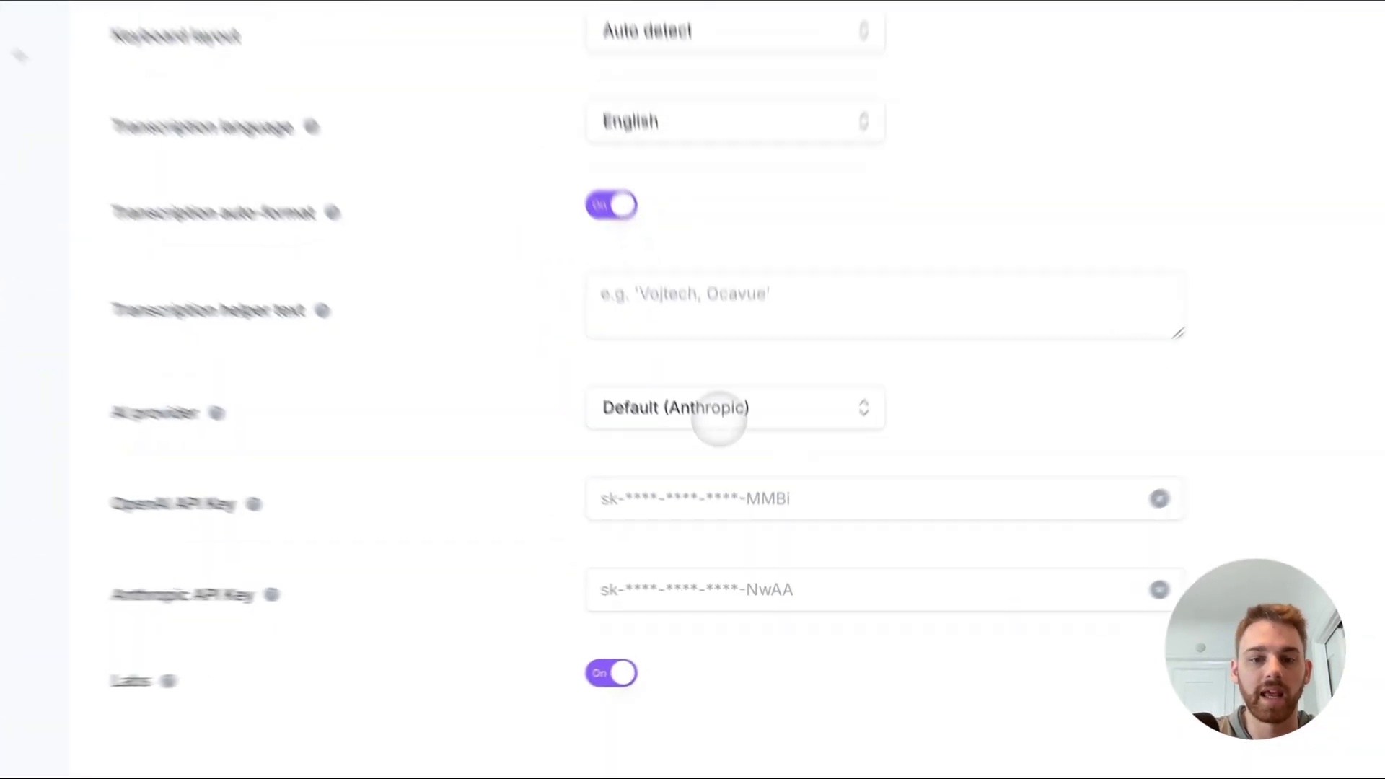
{"action": "left_click", "coordinate": [719, 409]}
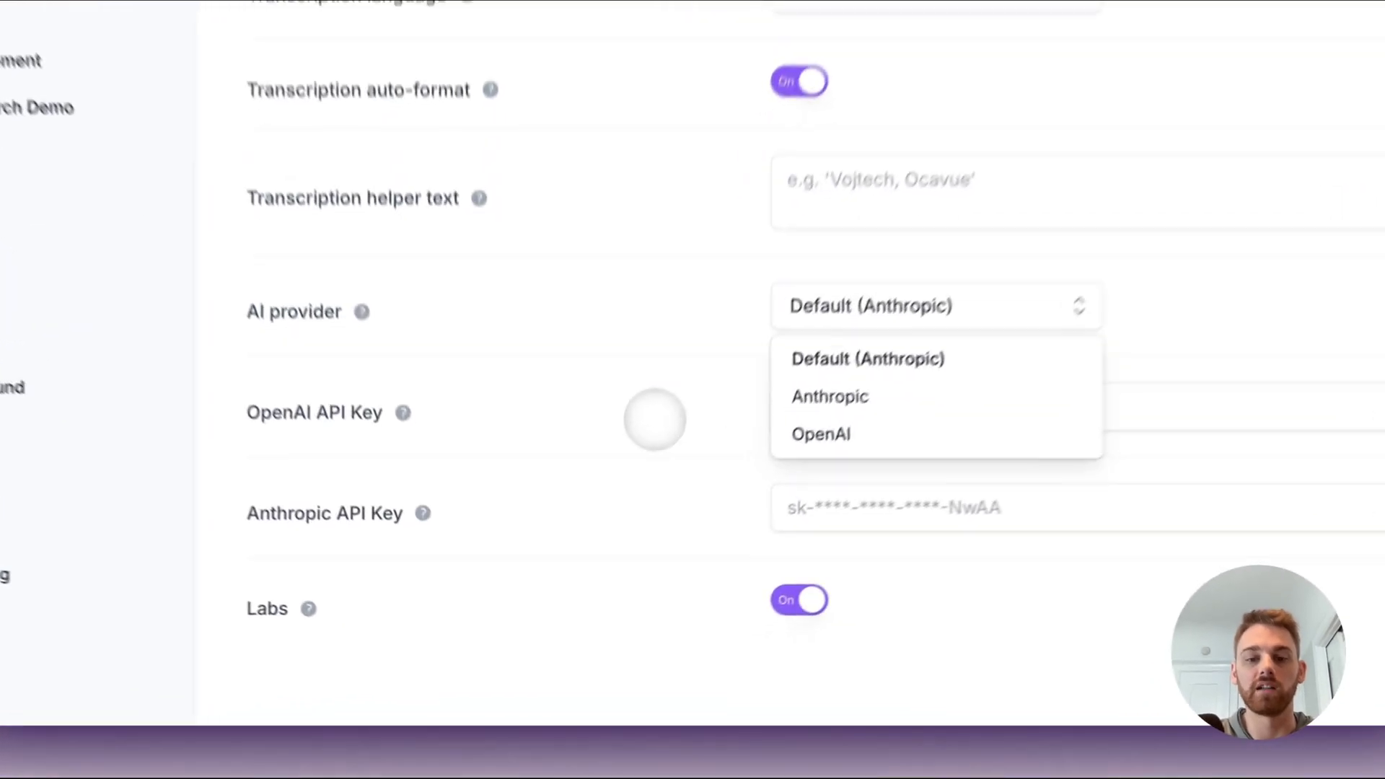
{"action": "left_click", "coordinate": [597, 560]}
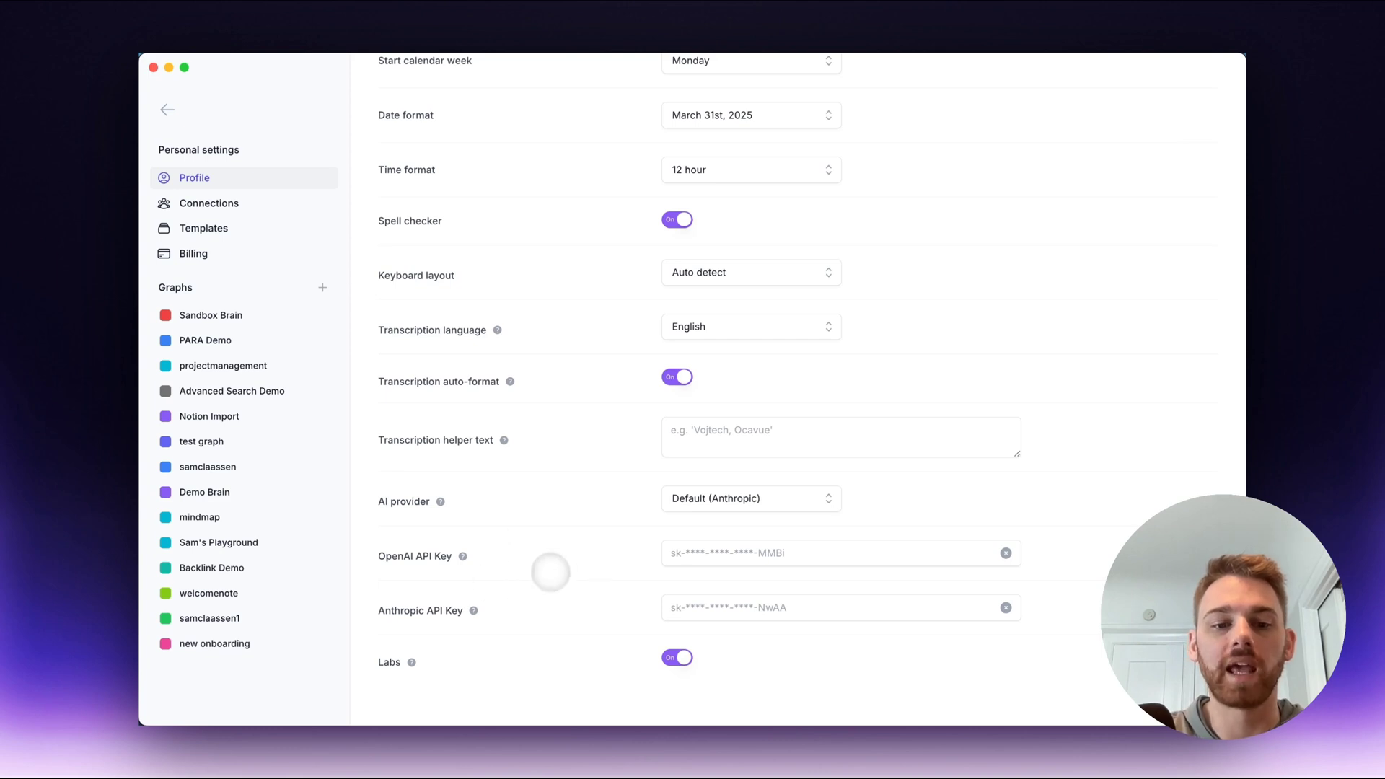
Step: Look at the OpenAI and Anthropic API key fields, then return to the note outline
{"action": "left_click", "coordinate": [778, 551]}
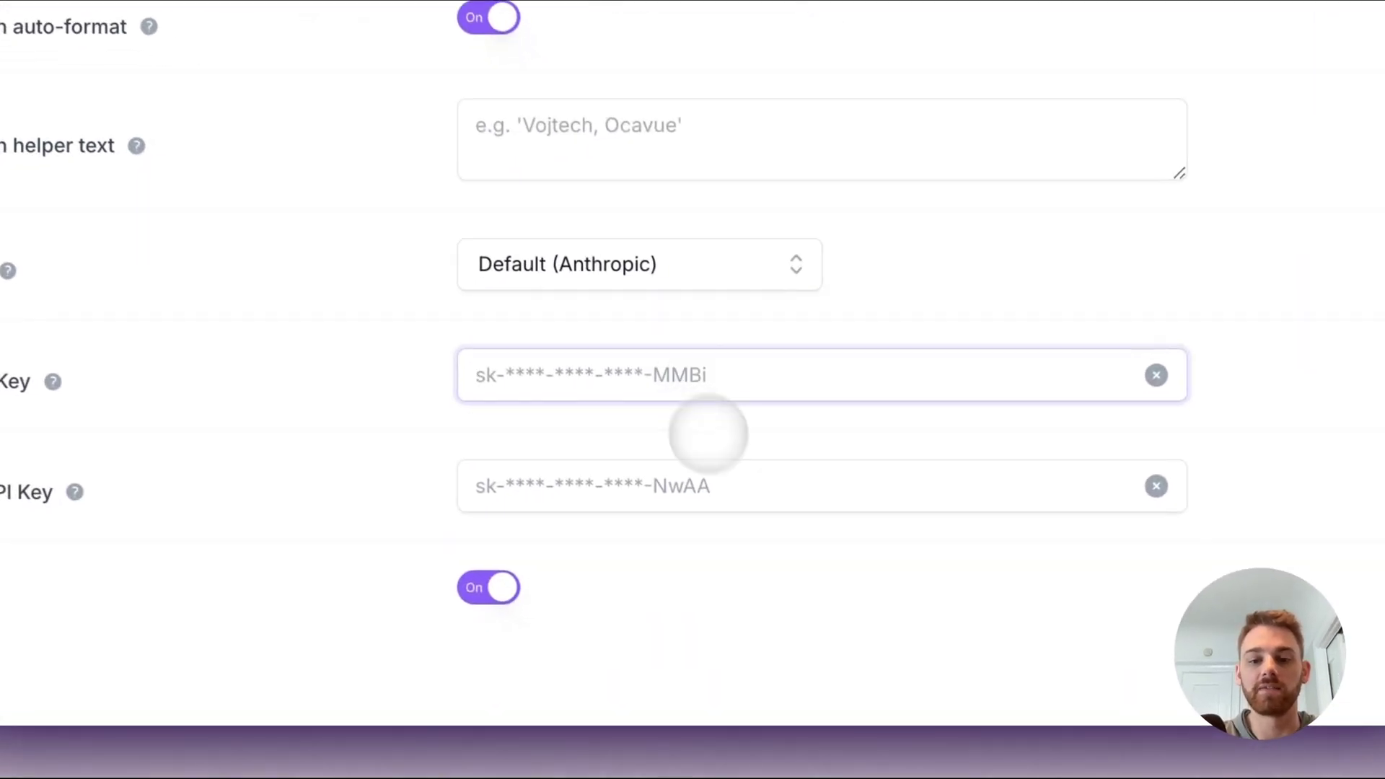
{"action": "left_click", "coordinate": [790, 599]}
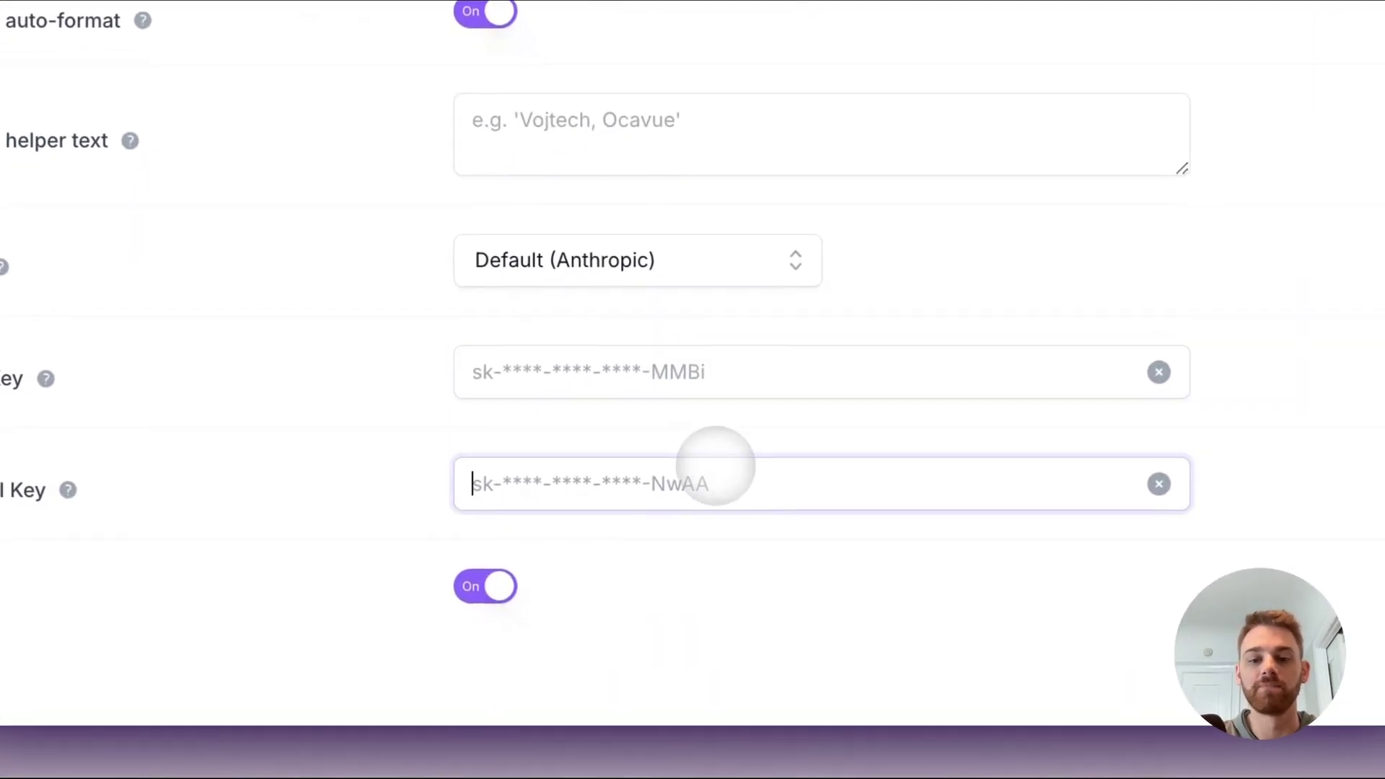
{"action": "left_click", "coordinate": [742, 596]}
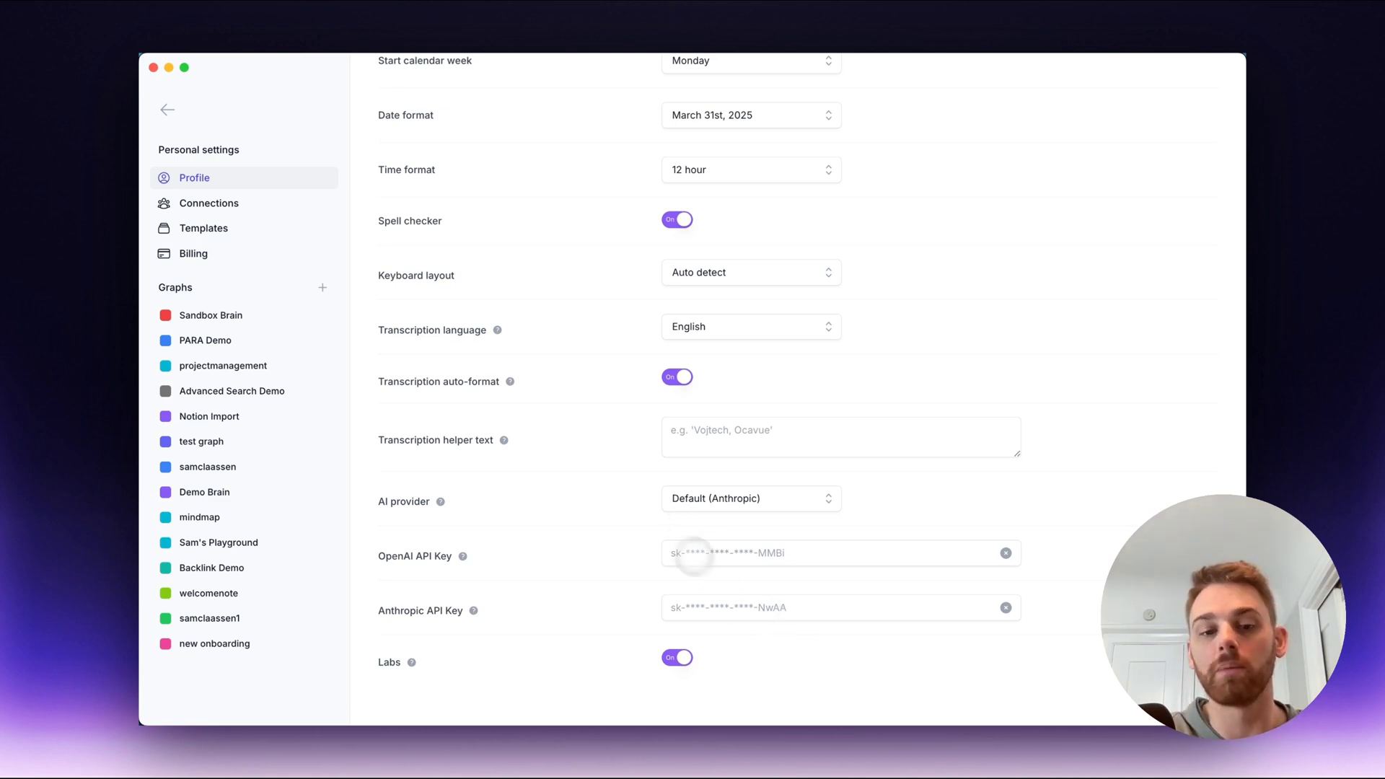
{"action": "left_click", "coordinate": [671, 552]}
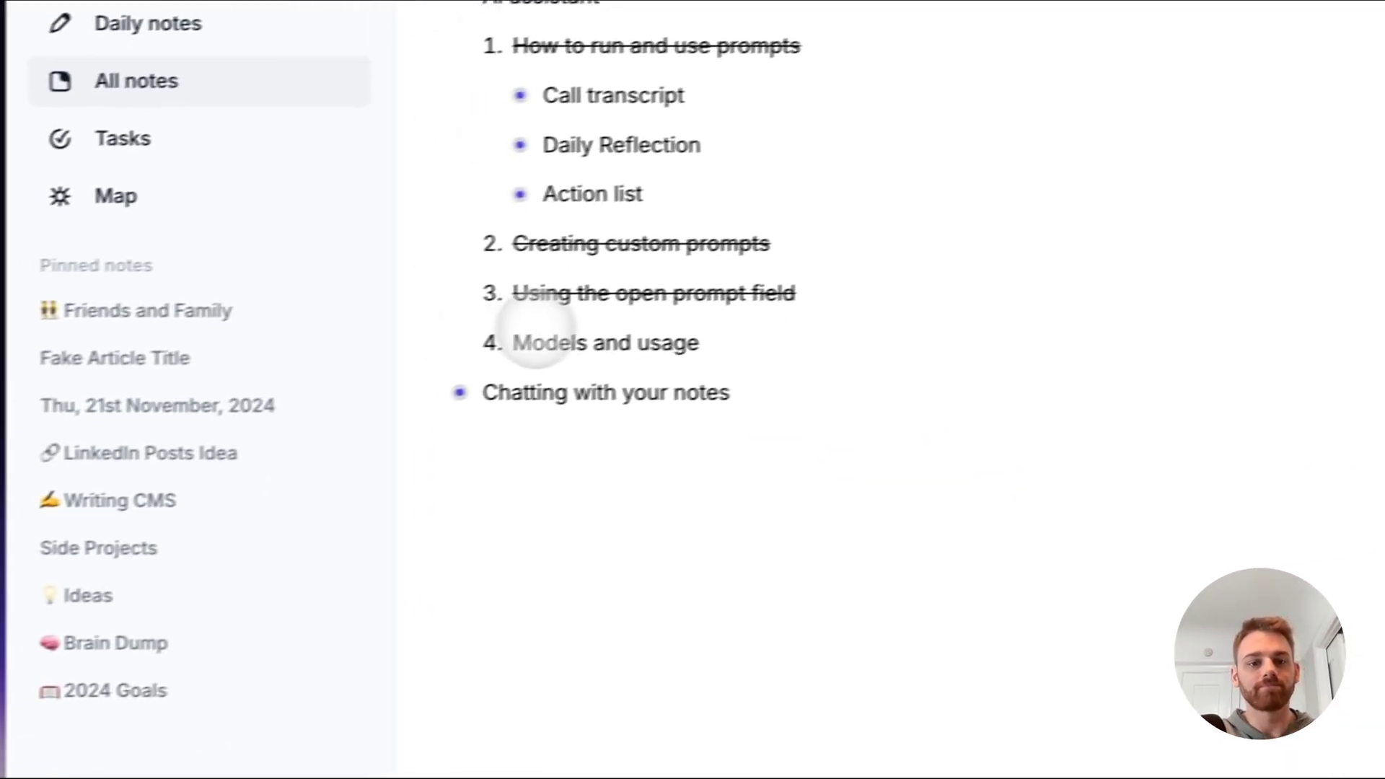
Step: Strike through 'Models and usage', then filter the all-notes search by the #book tag
{"action": "triple_click", "coordinate": [546, 339]}
{"action": "key", "text": "super+shift+x"}
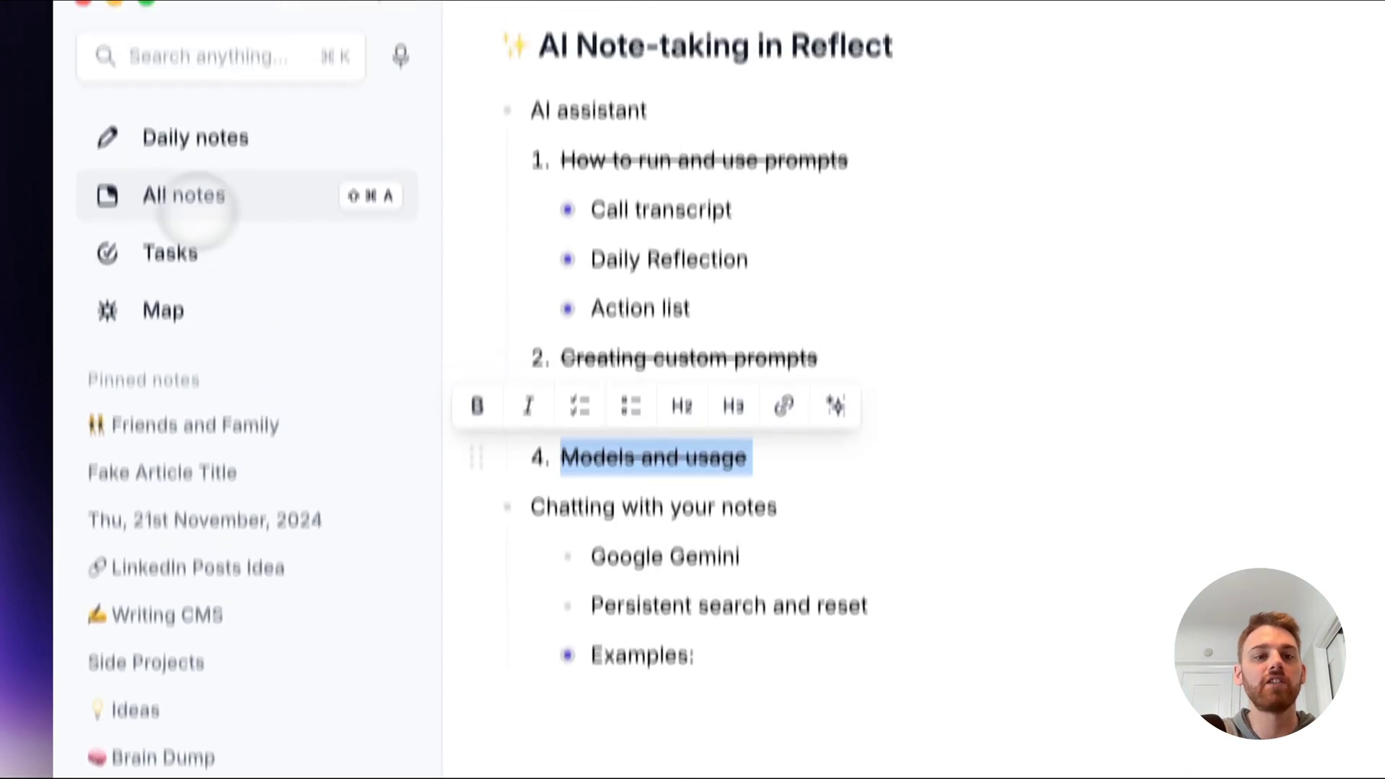
{"action": "left_click", "coordinate": [269, 85]}
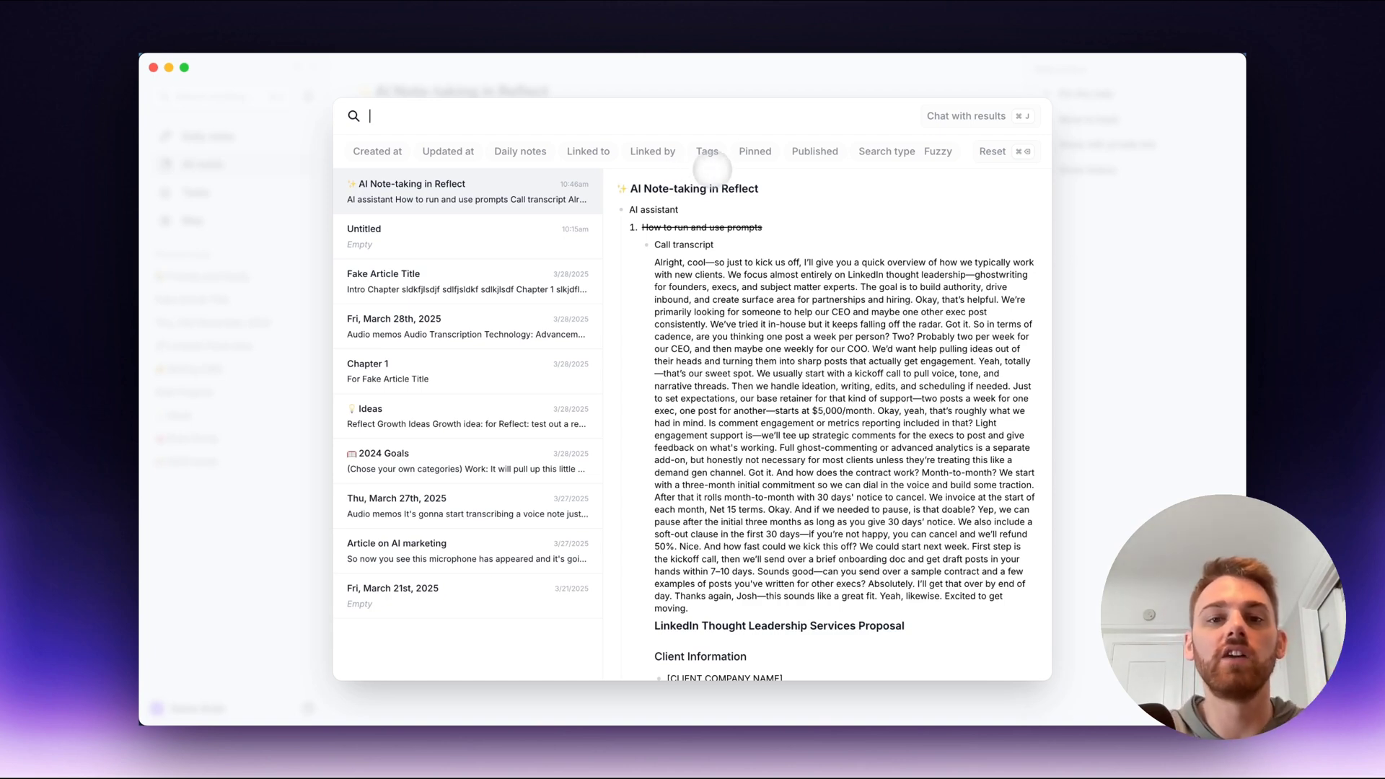
{"action": "left_click", "coordinate": [706, 151]}
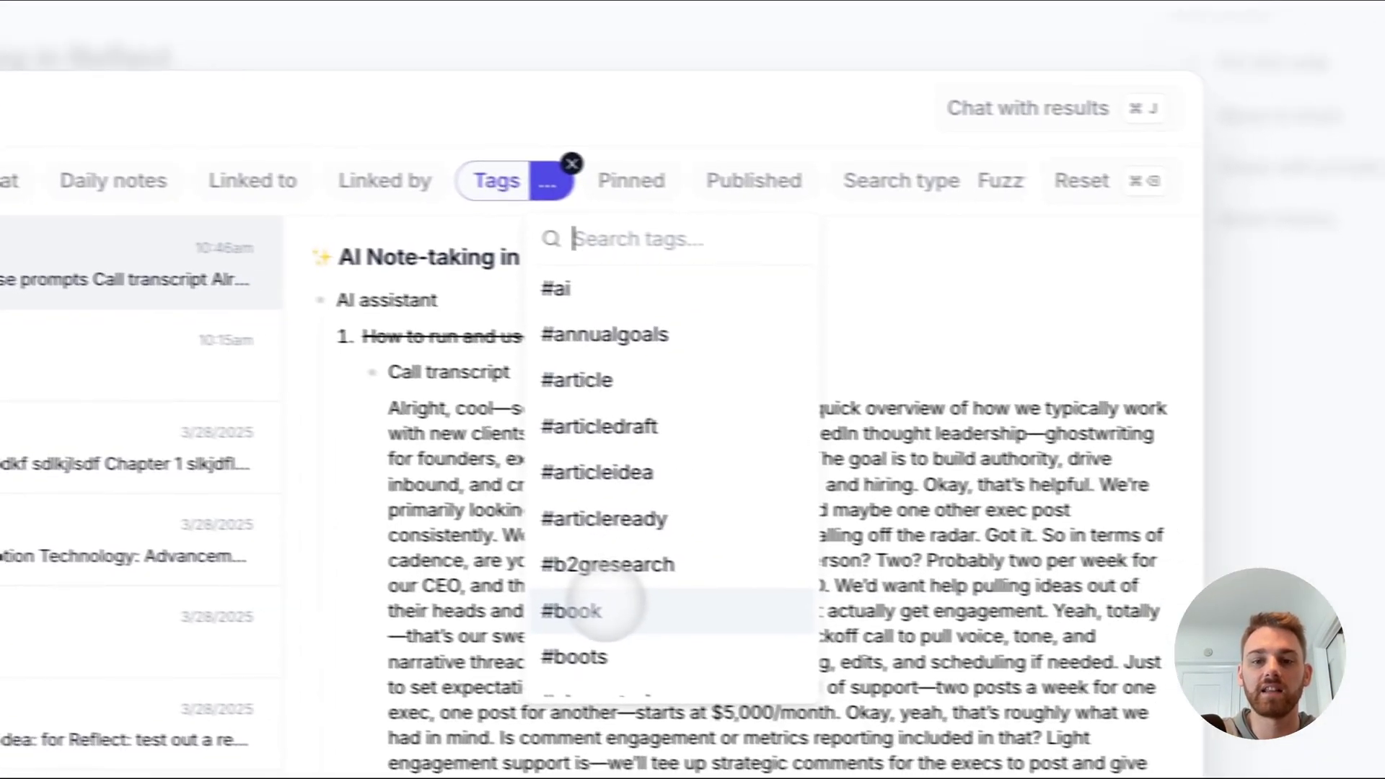
{"action": "left_click", "coordinate": [716, 621]}
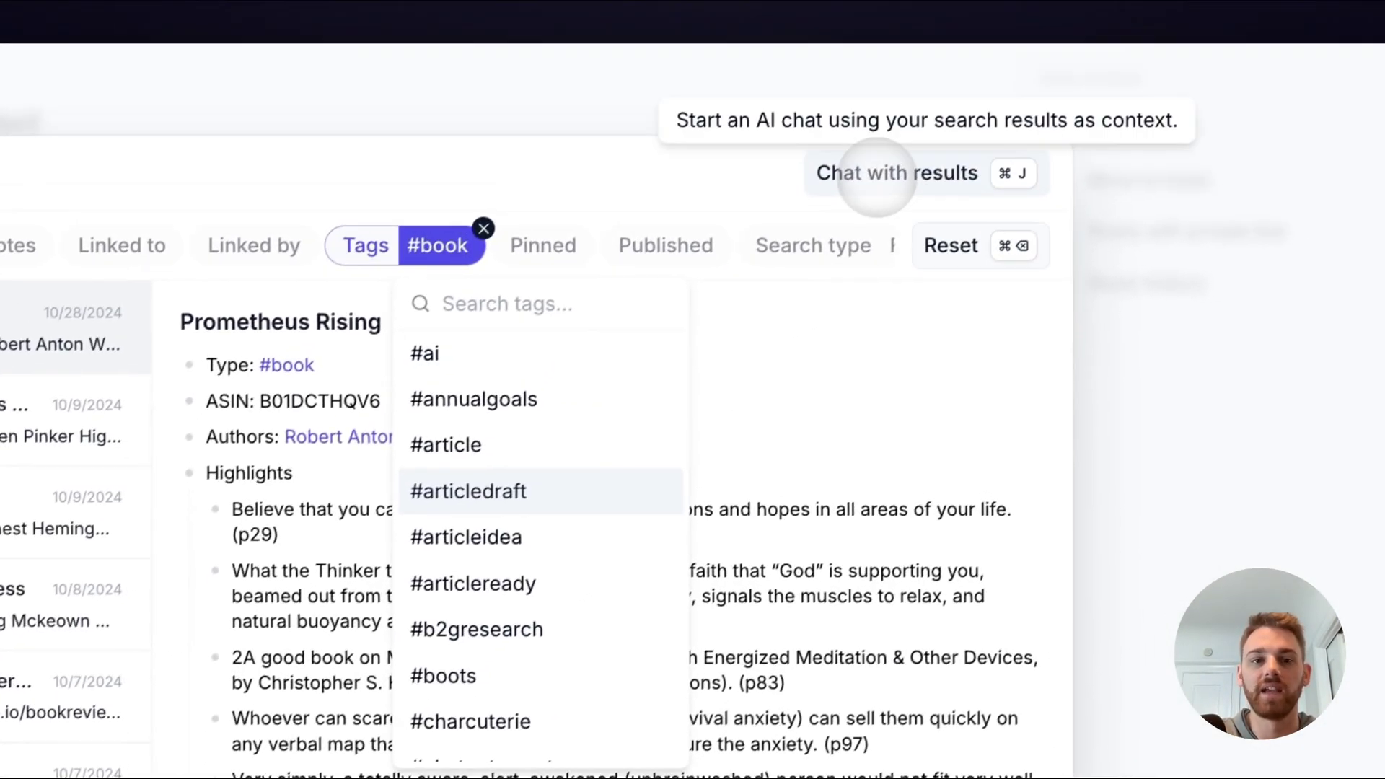
Step: Ask the AI chat over #book results 'What kinds of books do I like to read?'
{"action": "left_click", "coordinate": [960, 114]}
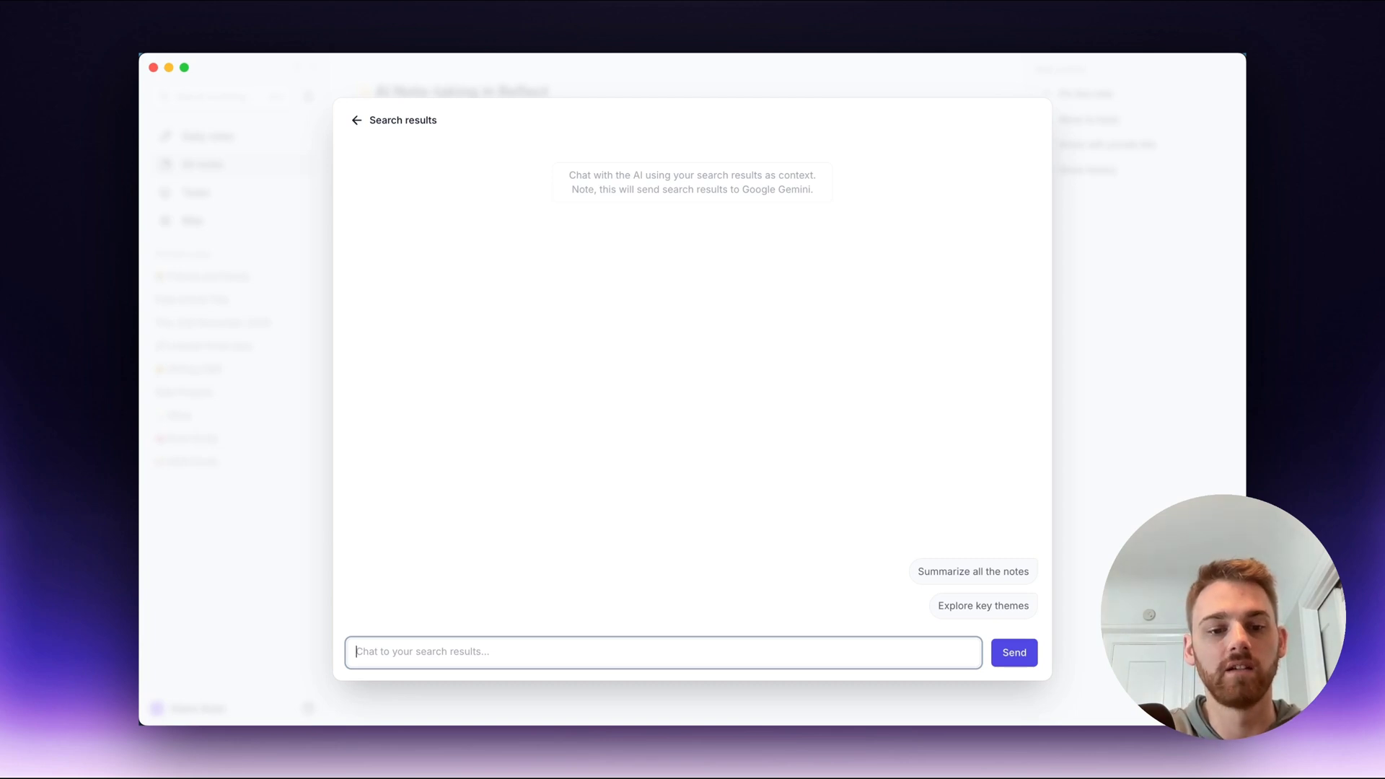
{"action": "type", "text": "What kinds of boo"}
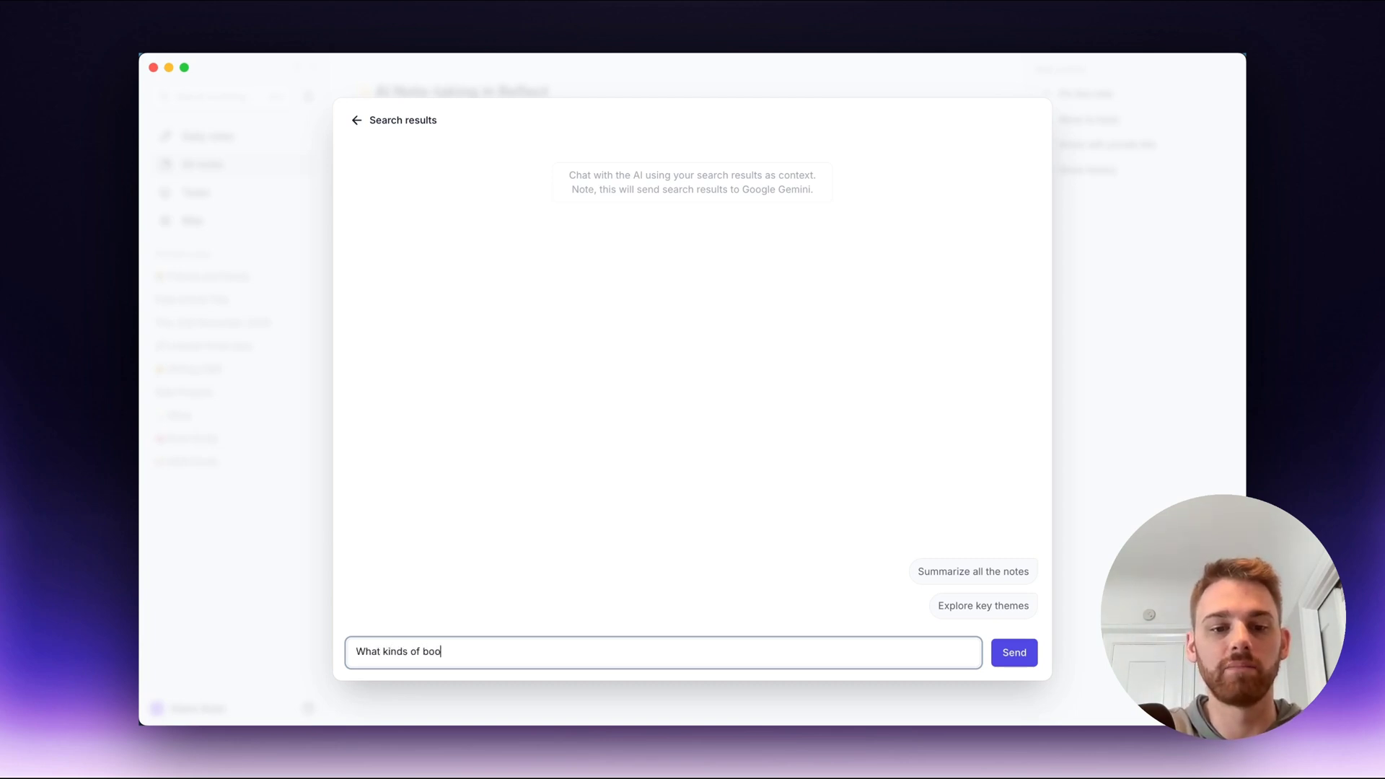
{"action": "type", "text": "ks do I like to read?"}
{"action": "key", "text": "Return"}
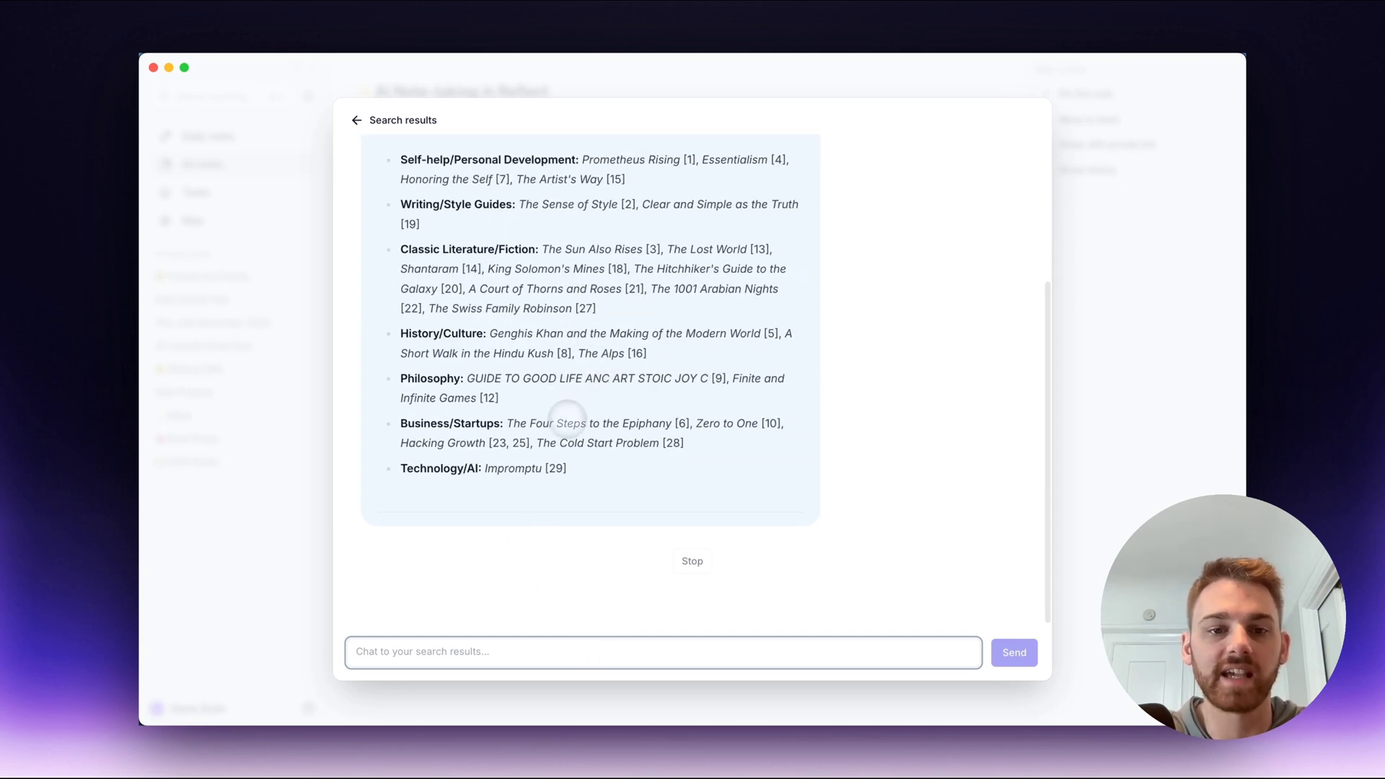
{"action": "scroll", "coordinate": [564, 425], "scroll_direction": "up", "scroll_amount": 3}
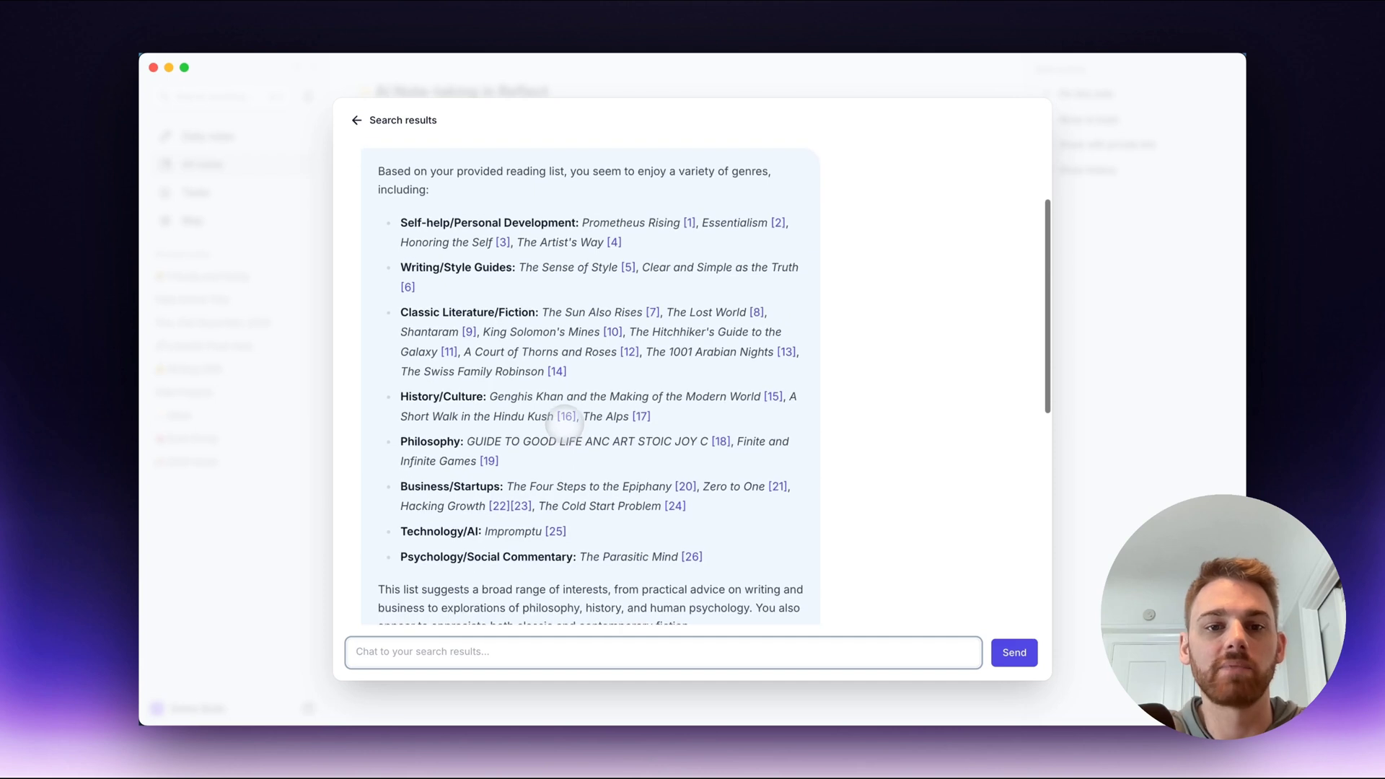
{"action": "scroll", "coordinate": [565, 418], "scroll_direction": "down", "scroll_amount": 4}
Step: Ask the AI to recommend a next book based on the #book notes and read its reply
{"action": "scroll", "coordinate": [555, 443], "scroll_direction": "down", "scroll_amount": 5}
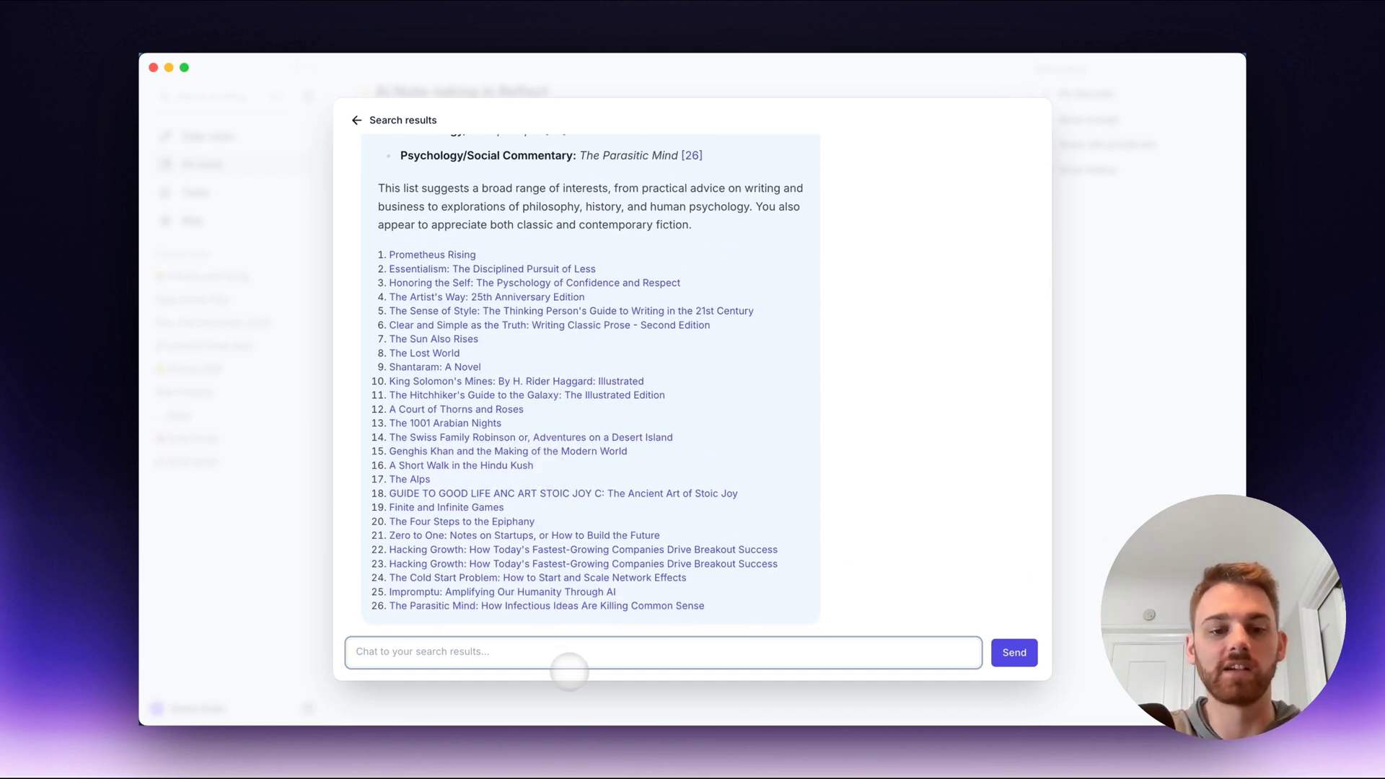
{"action": "type", "text": "can you ple"}
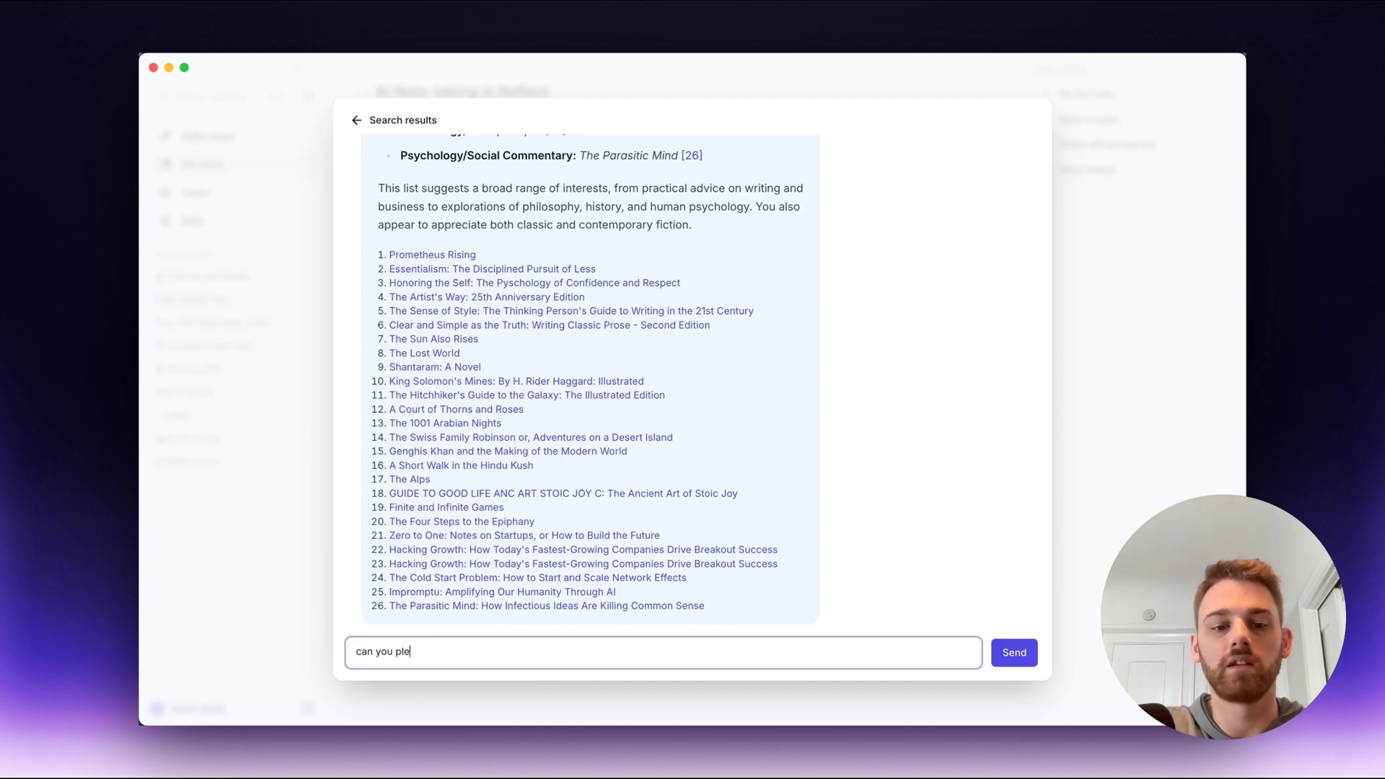
{"action": "type", "text": "ase make some recommendations for a next b"}
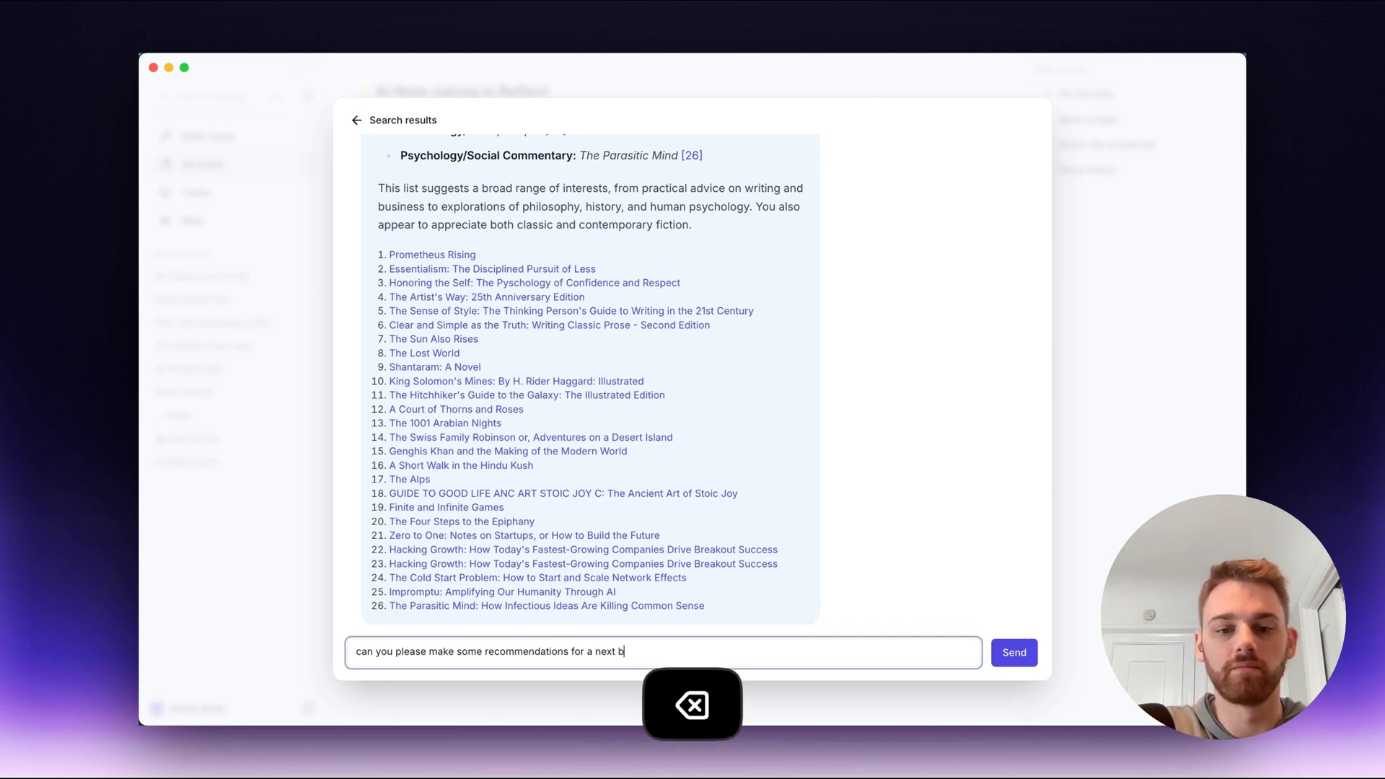
{"action": "type", "text": "ook to read based off of these?"}
{"action": "key", "text": "Return"}
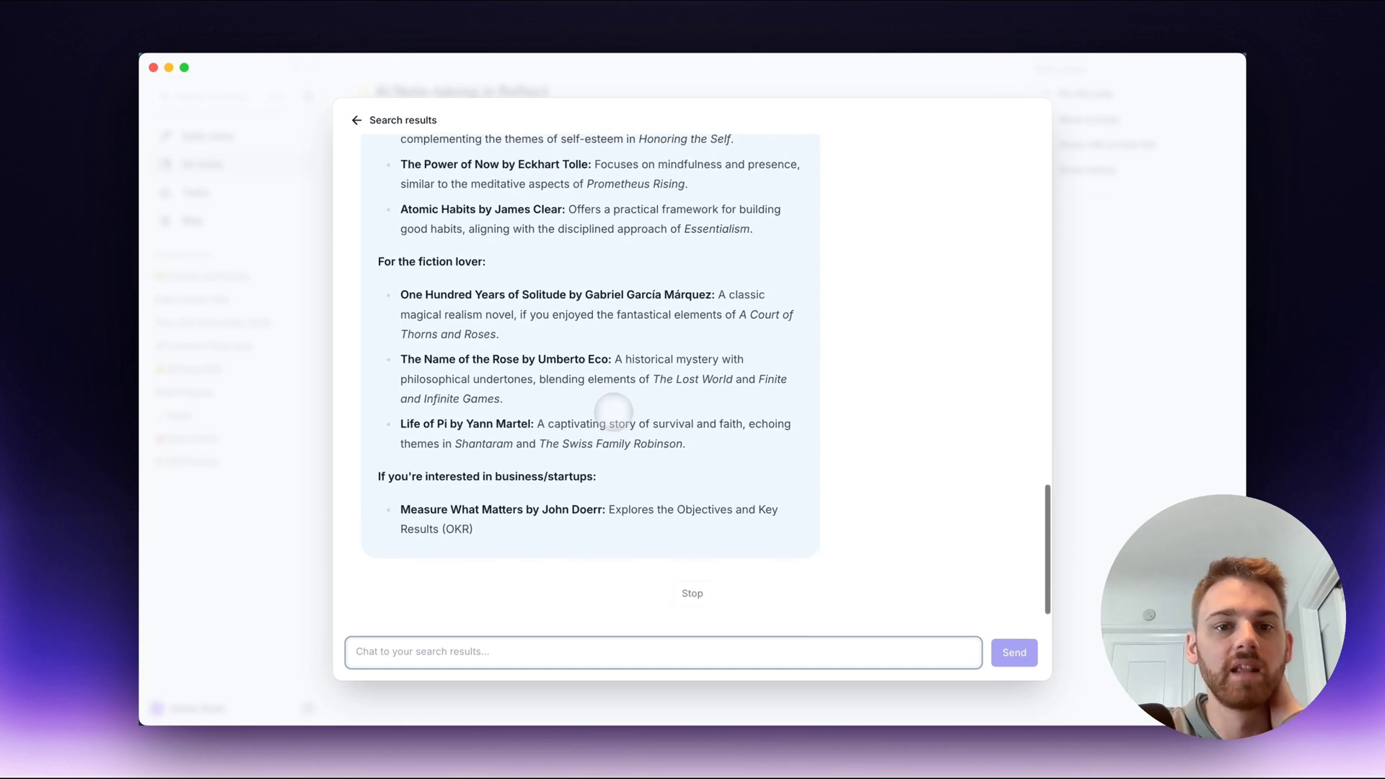
{"action": "scroll", "coordinate": [614, 411], "scroll_direction": "up", "scroll_amount": 5}
{"action": "scroll", "coordinate": [614, 412], "scroll_direction": "up", "scroll_amount": 1}
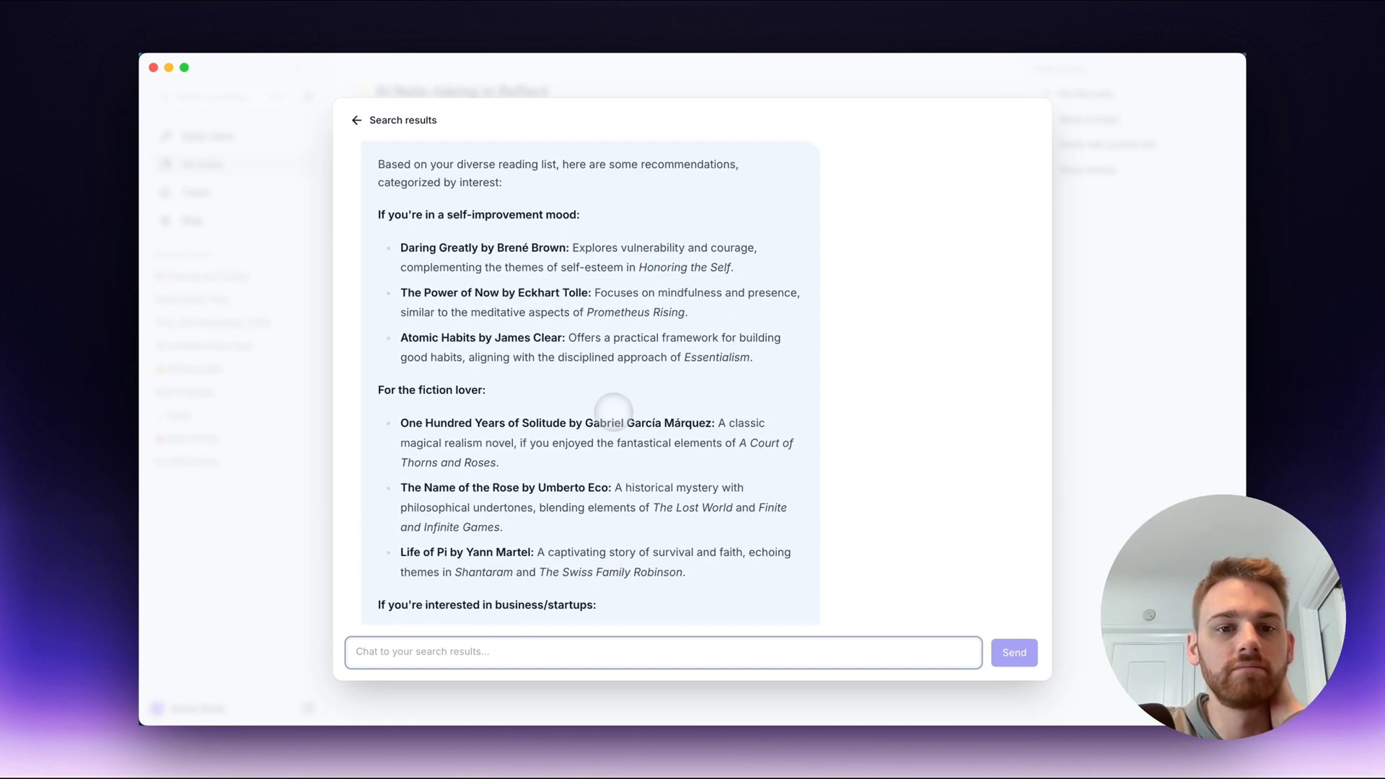
{"action": "scroll", "coordinate": [614, 411], "scroll_direction": "down", "scroll_amount": 3}
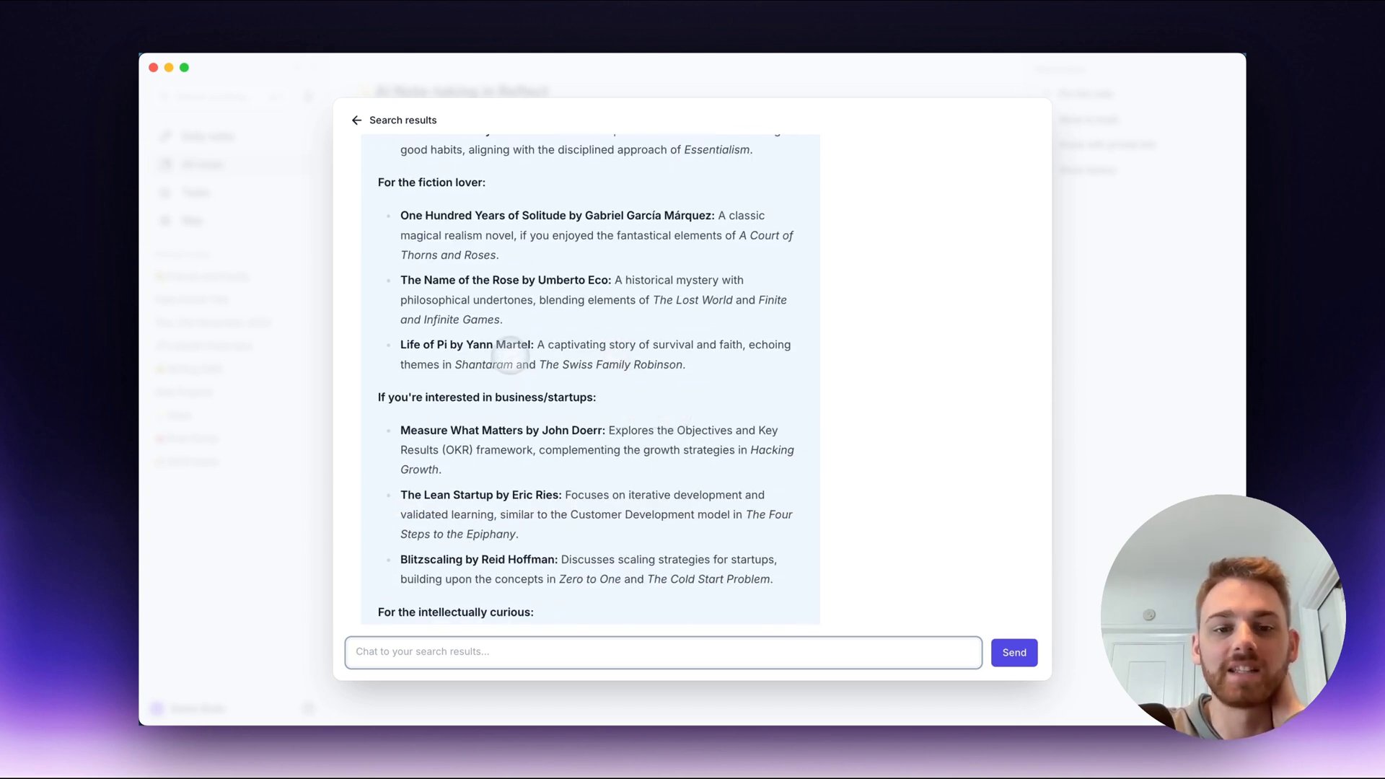
{"action": "scroll", "coordinate": [509, 354], "scroll_direction": "down", "scroll_amount": 5}
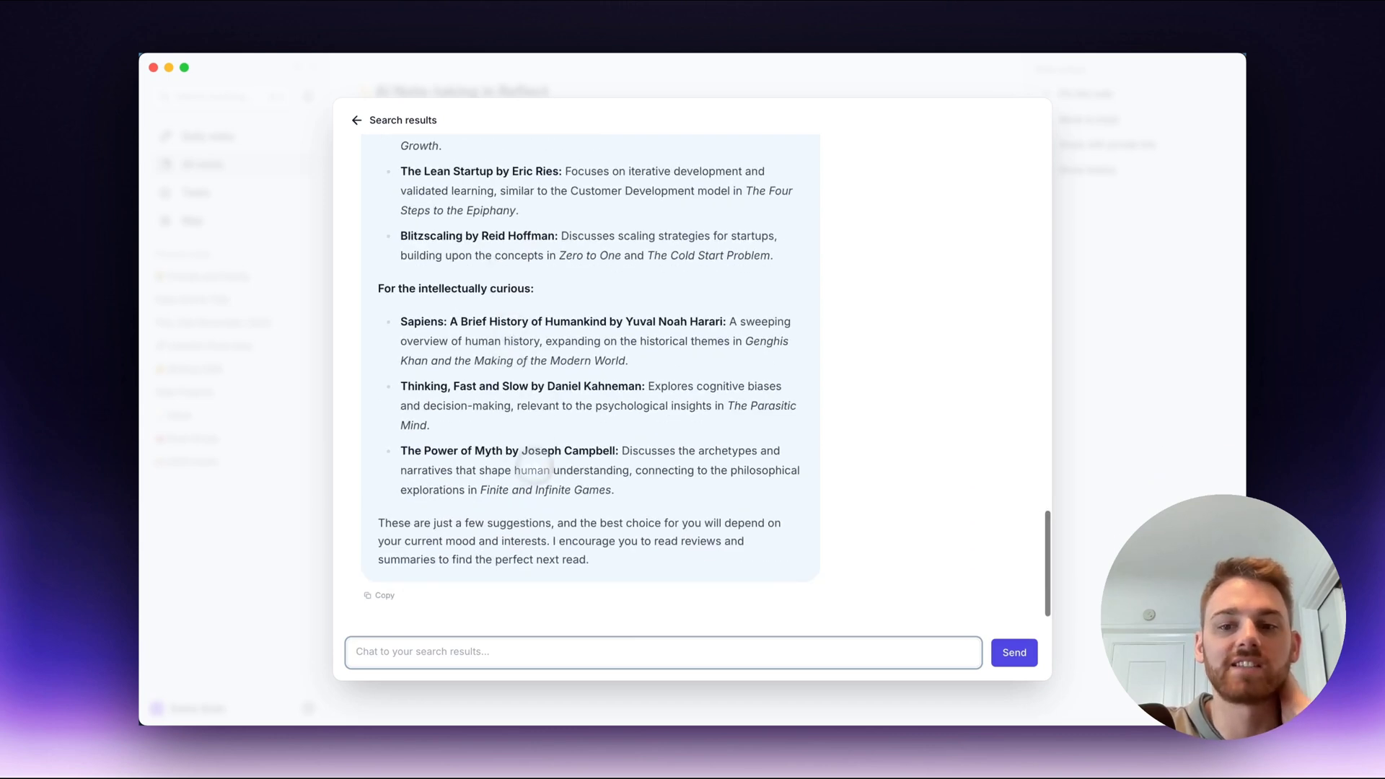
{"action": "scroll", "coordinate": [485, 447], "scroll_direction": "up", "scroll_amount": 10}
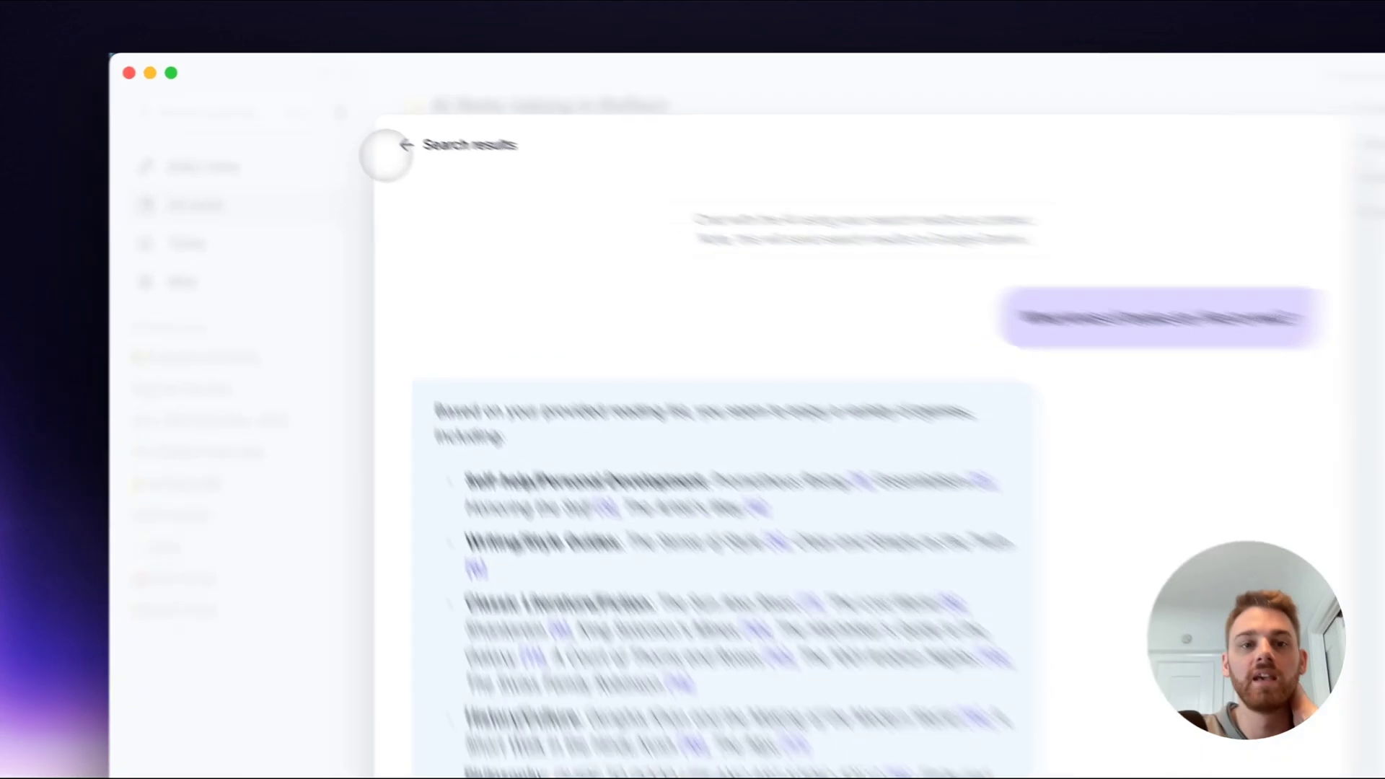
Step: Back in search results, remove the #book tag and filter to daily notes from the past year
{"action": "left_click", "coordinate": [356, 120]}
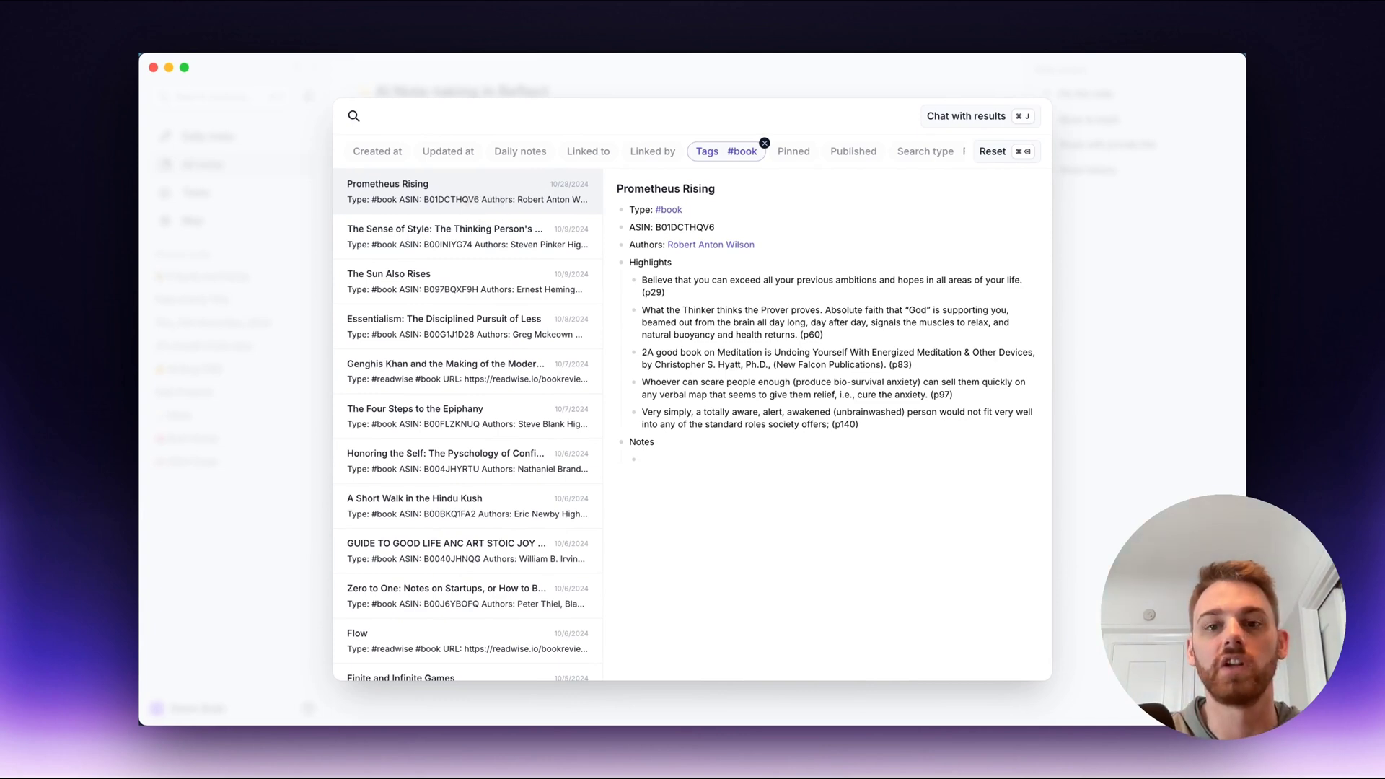
{"action": "left_click", "coordinate": [764, 143]}
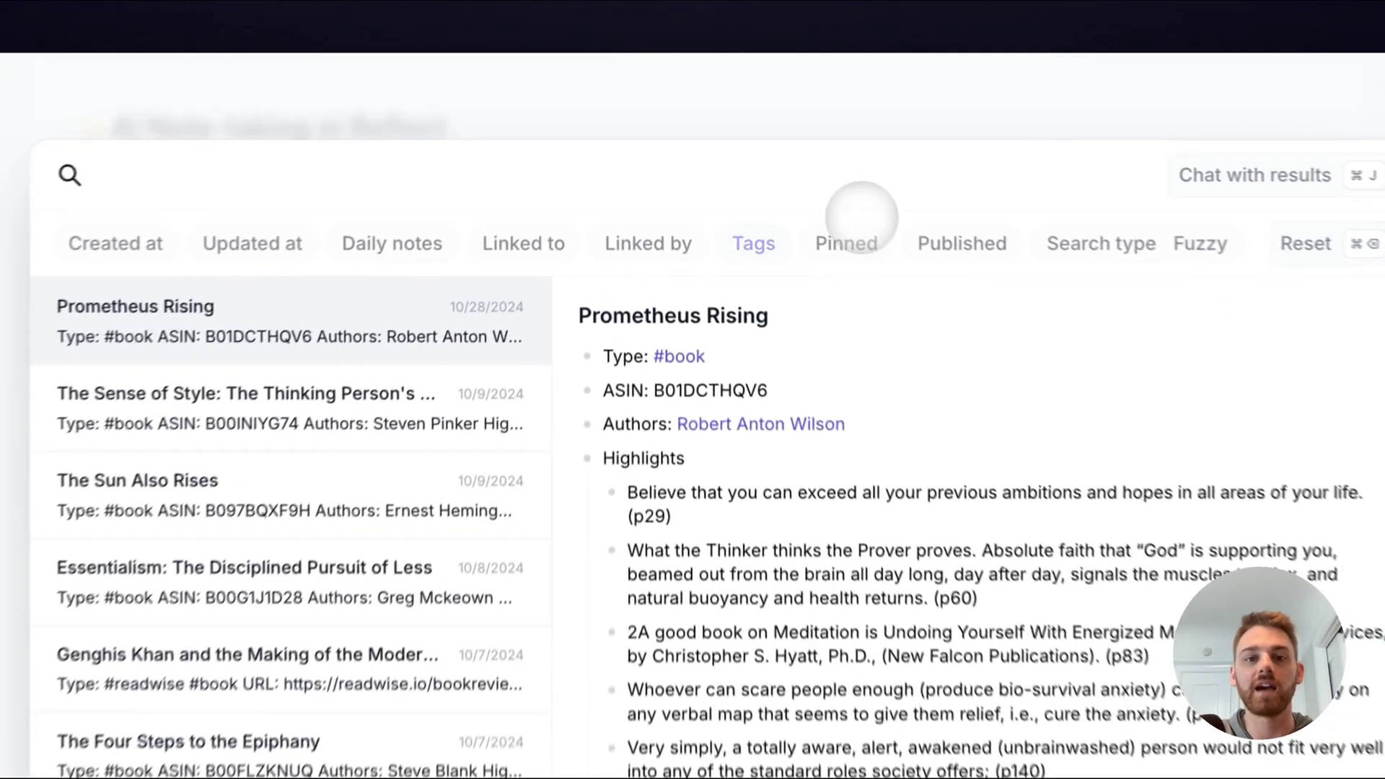
{"action": "left_click", "coordinate": [422, 241]}
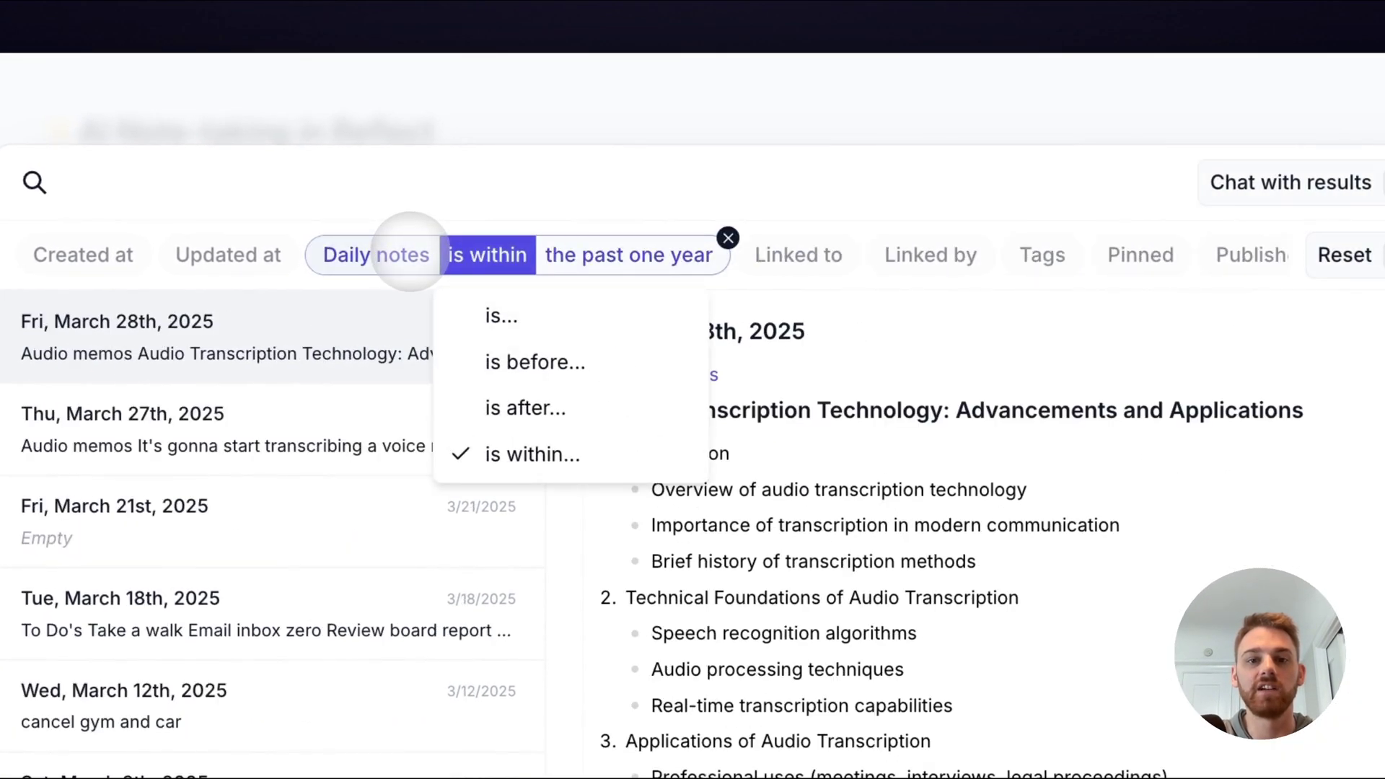
{"action": "left_click", "coordinate": [613, 256]}
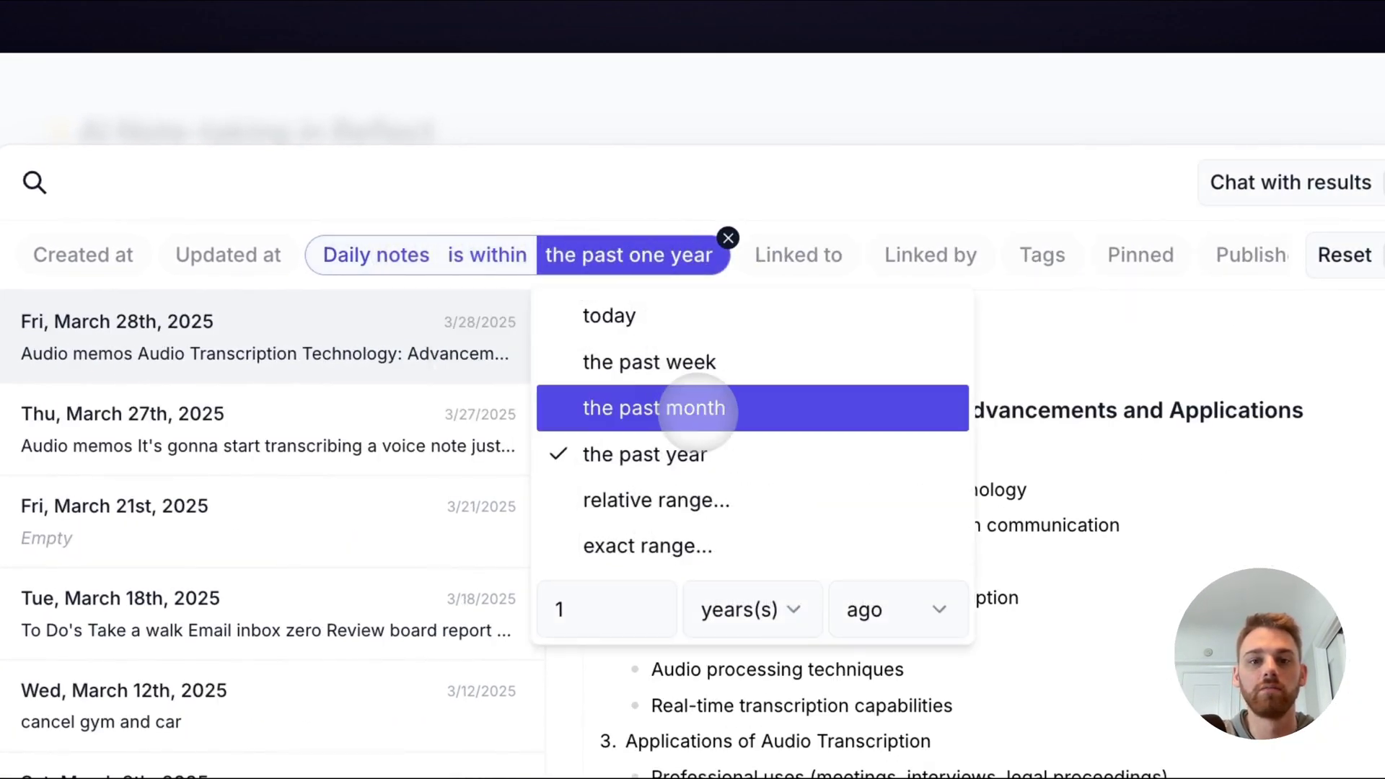
{"action": "left_click", "coordinate": [634, 254]}
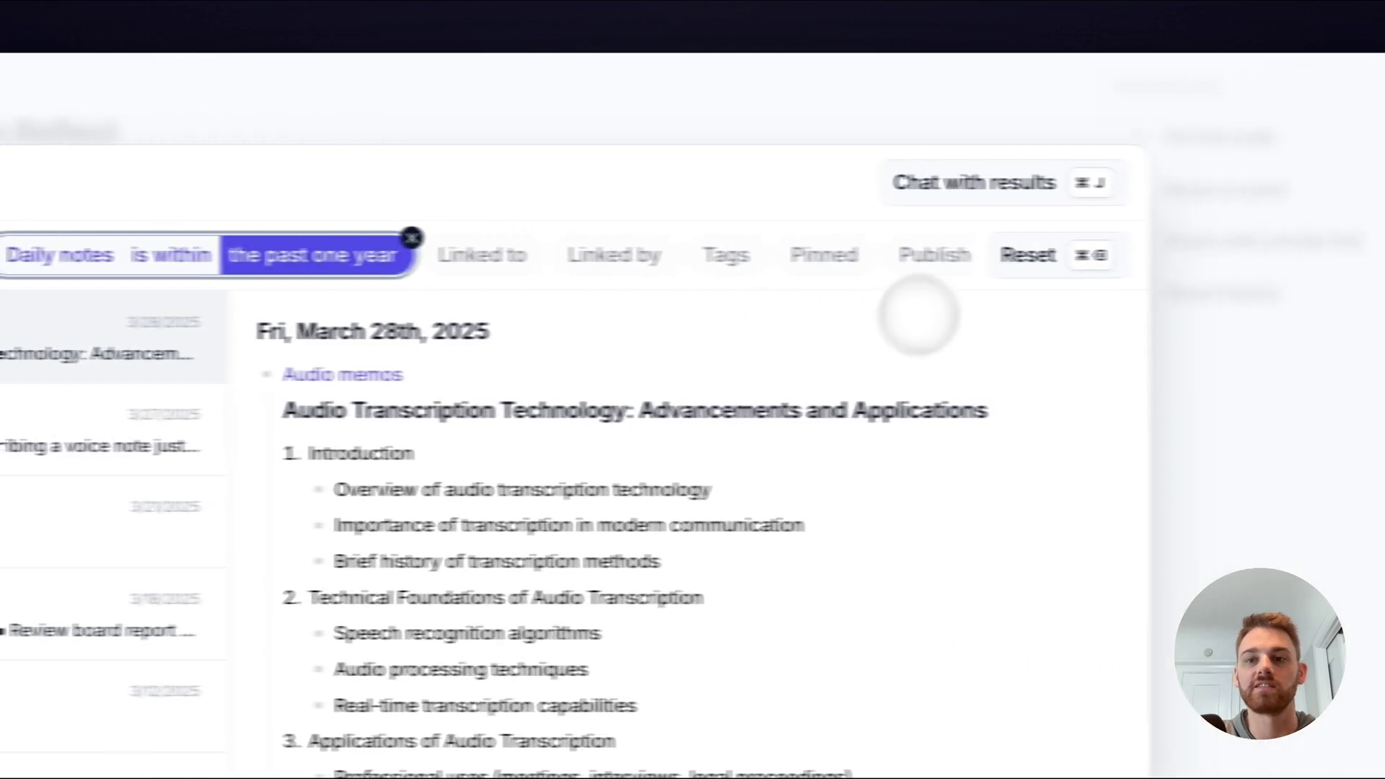
Step: Start a chat over these notes and enter 'Summarize the kinds of work I've been doing in the last year'
{"action": "left_click", "coordinate": [952, 184]}
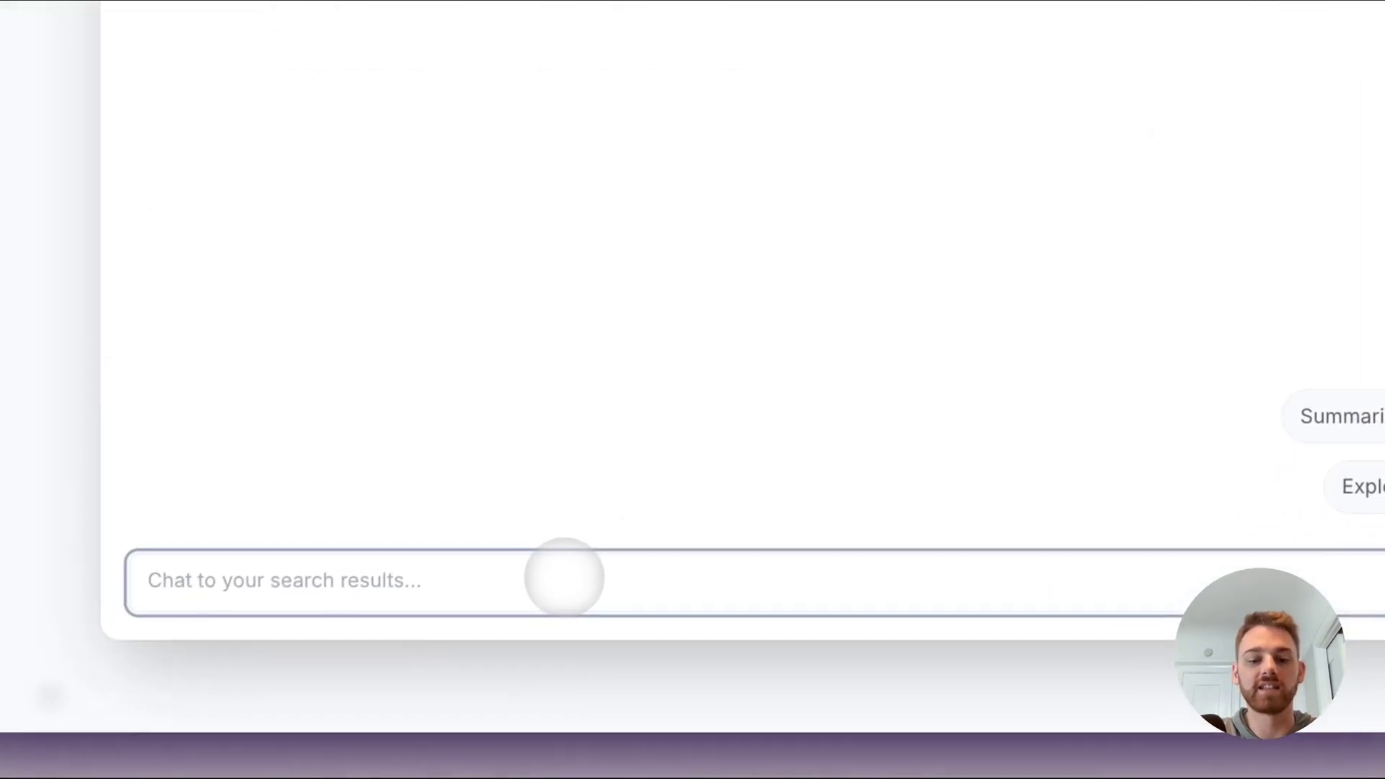
{"action": "left_click", "coordinate": [564, 577]}
{"action": "type", "text": "Summariz"}
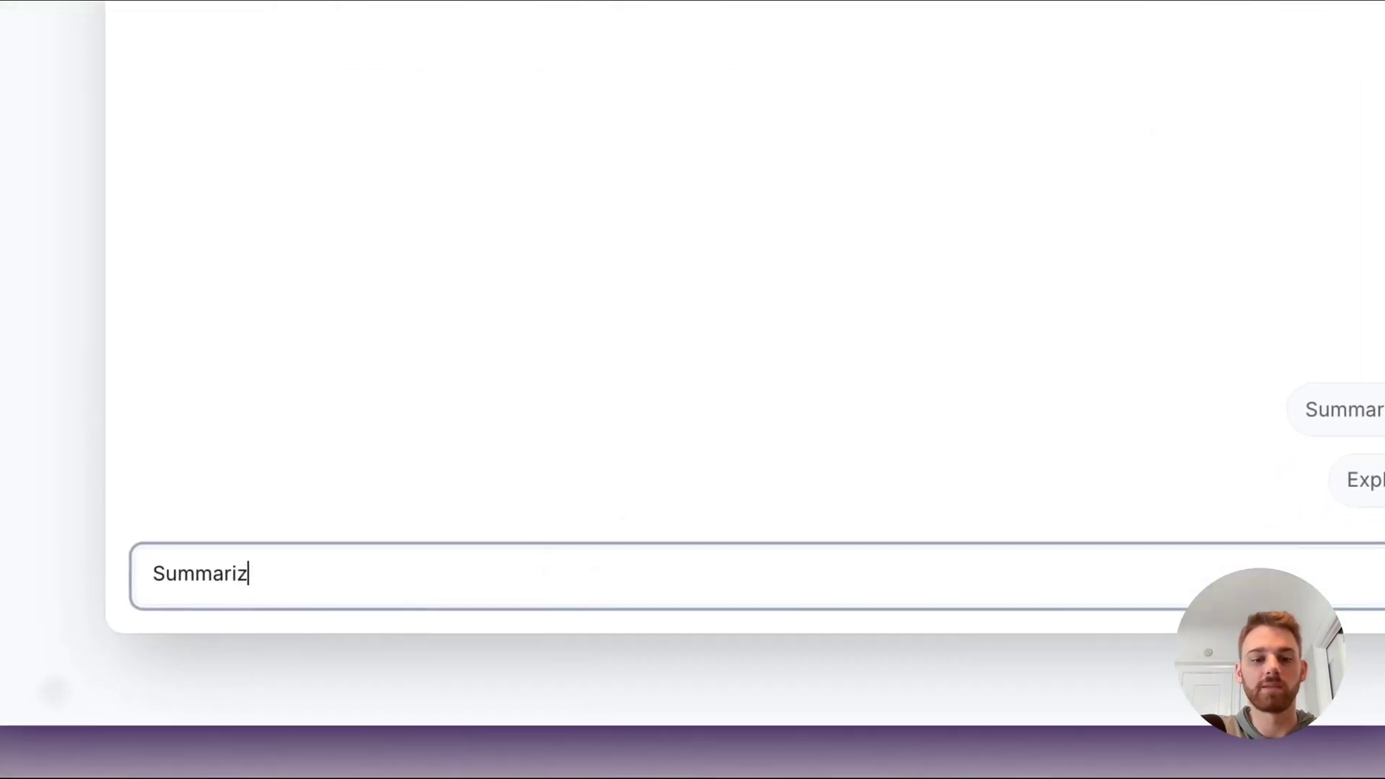
{"action": "type", "text": "e the kinds of"}
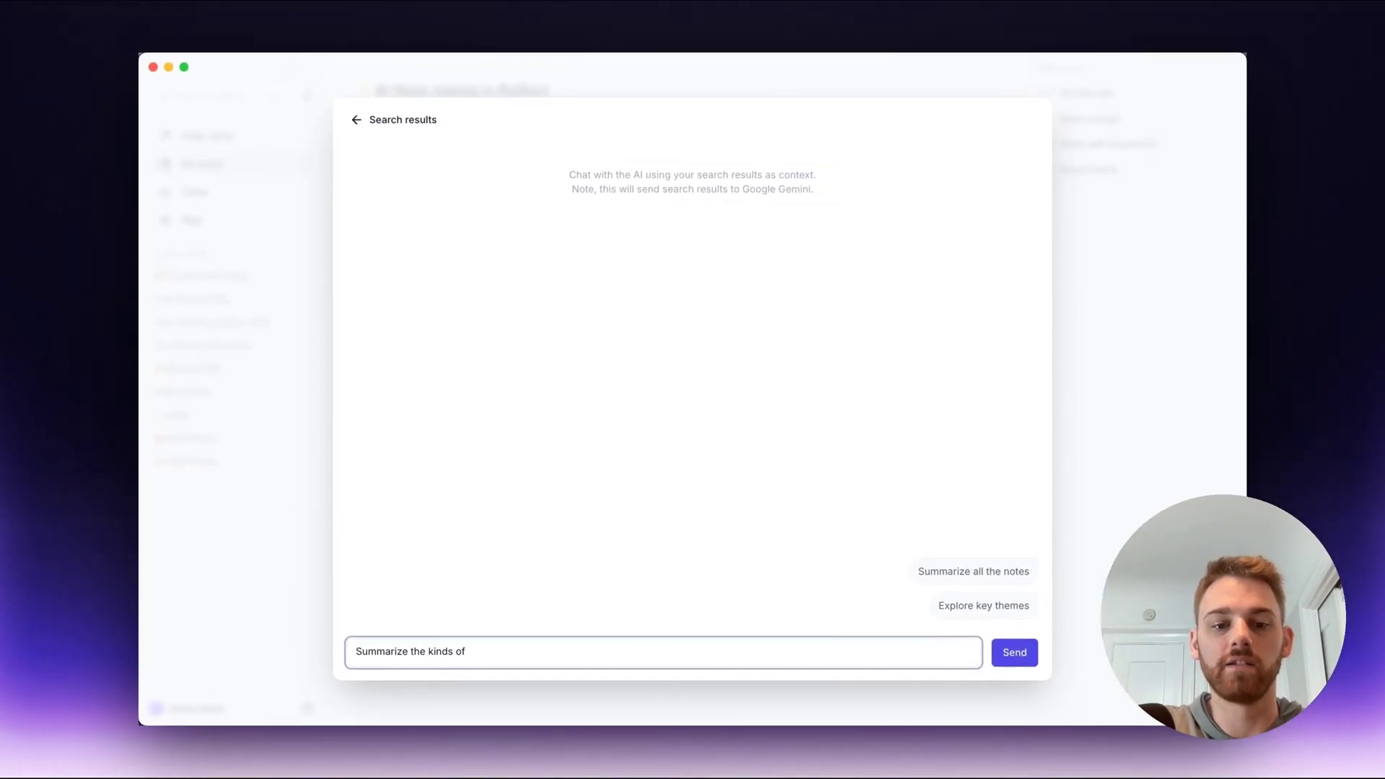
{"action": "type", "text": " work I've doin"}
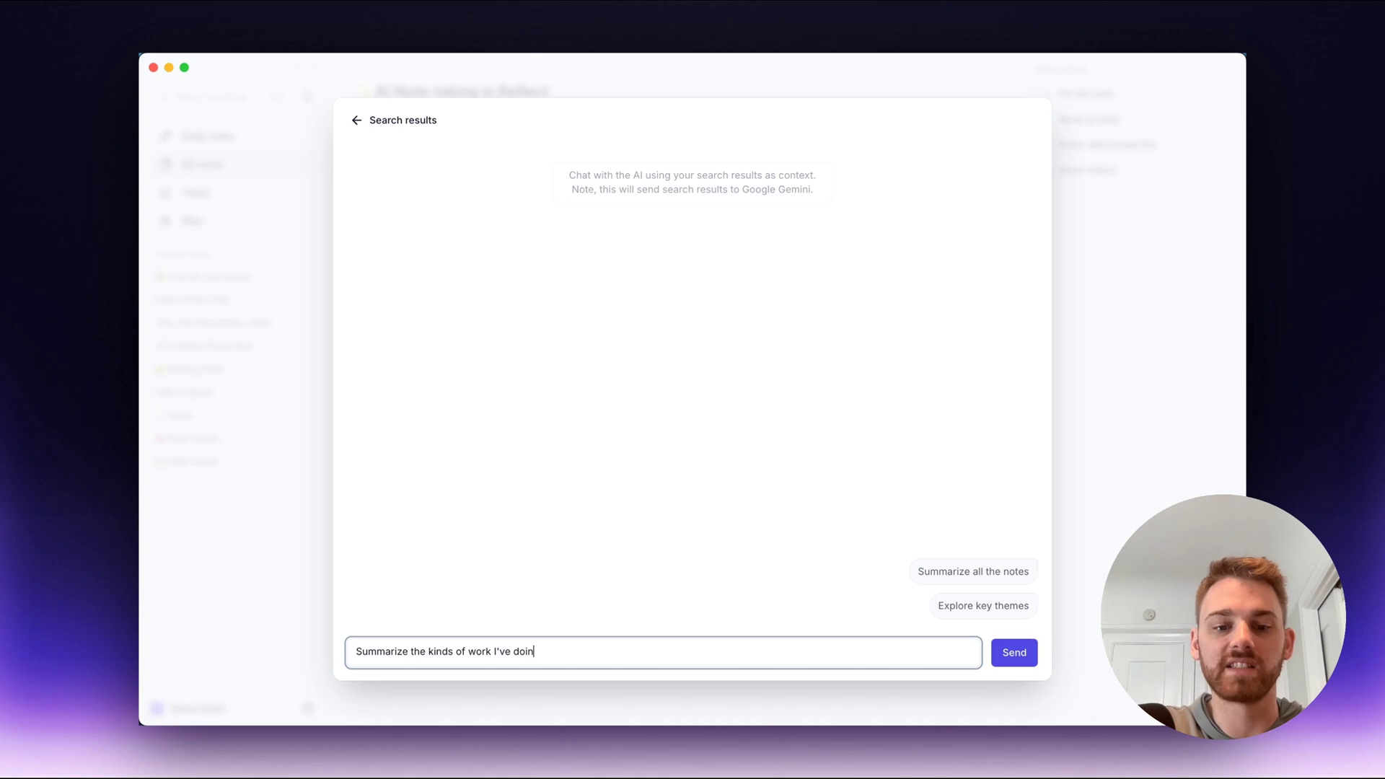
{"action": "type", "text": "g"}
{"action": "key", "text": "BackSpace"}
{"action": "key", "text": "BackSpace"}
{"action": "key", "text": "BackSpace"}
{"action": "key", "text": "BackSpace"}
{"action": "key", "text": "BackSpace"}
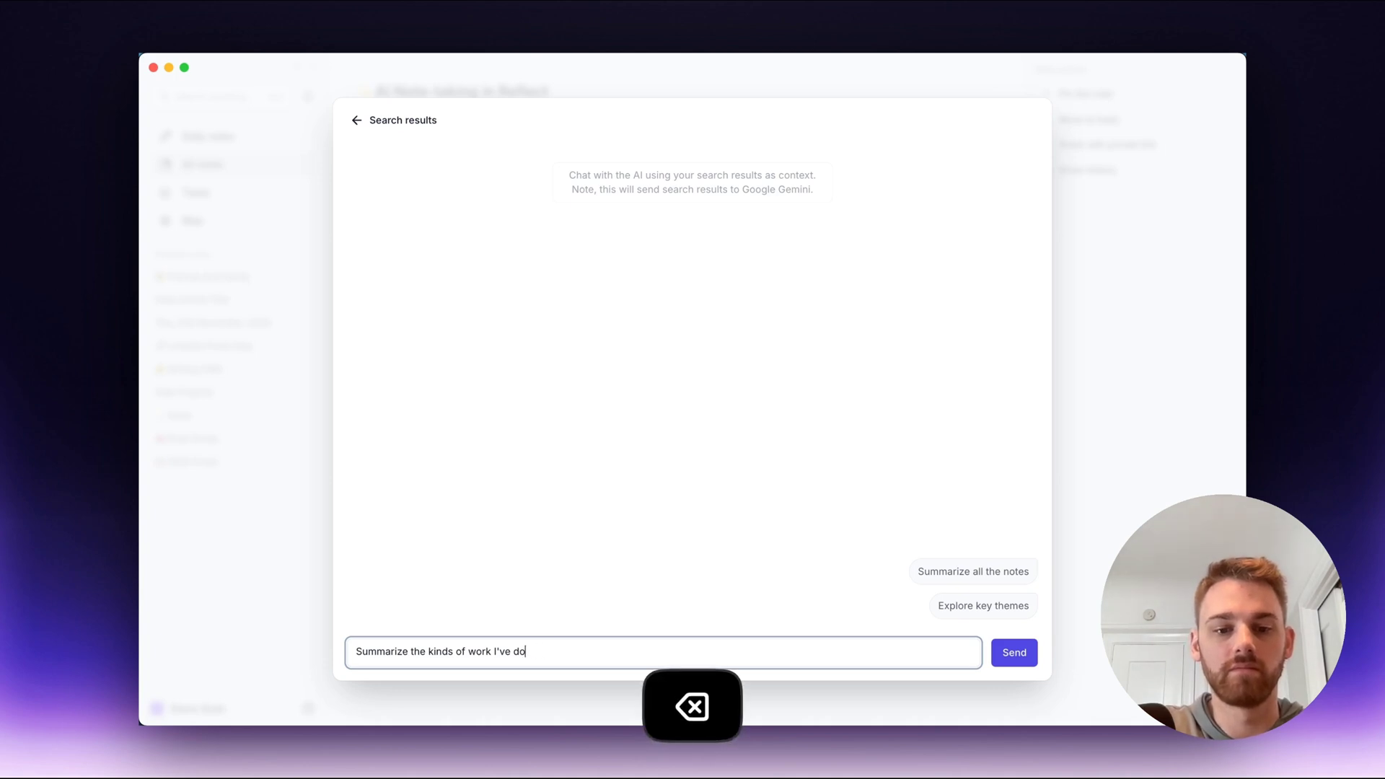
{"action": "type", "text": "been doing in the last year"}
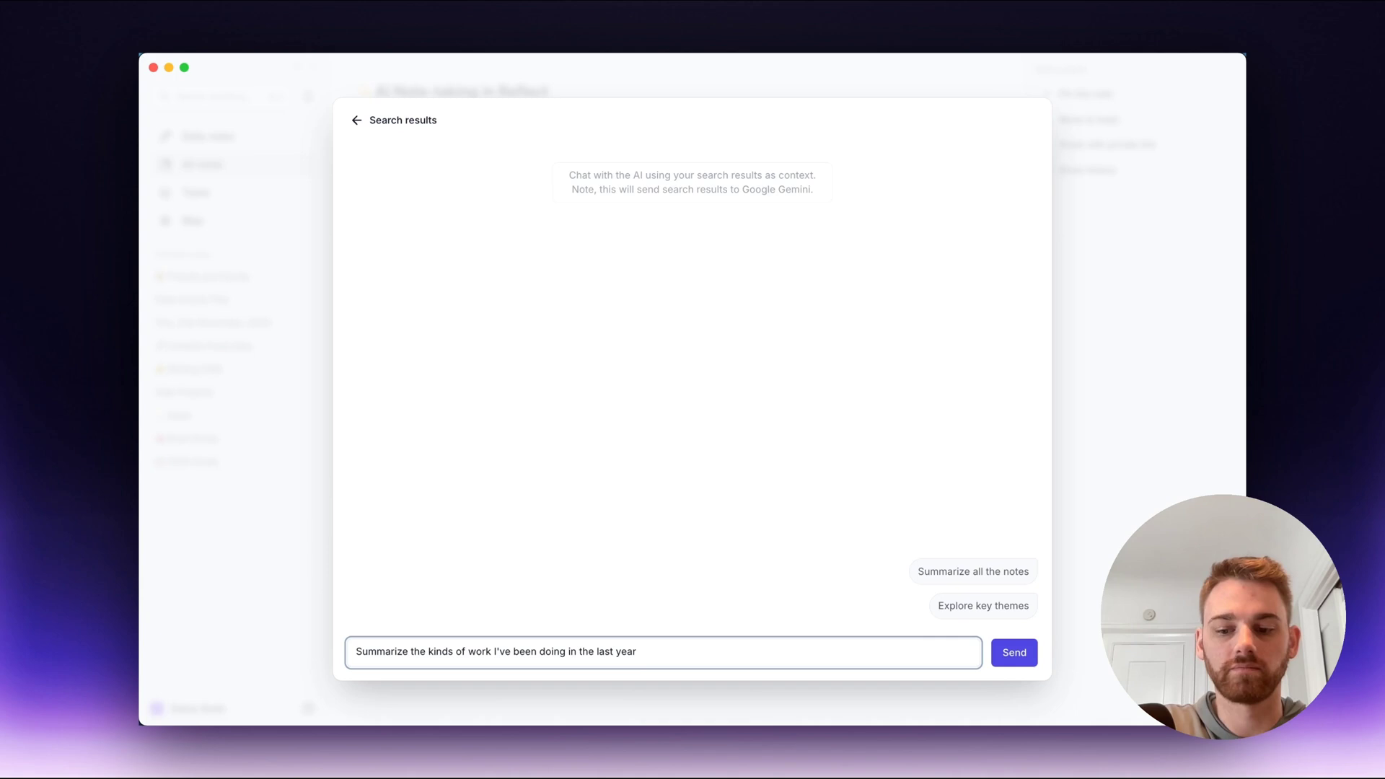
Step: Send the last-year work question and scroll up through the AI's categorized summary
{"action": "key", "text": "Return"}
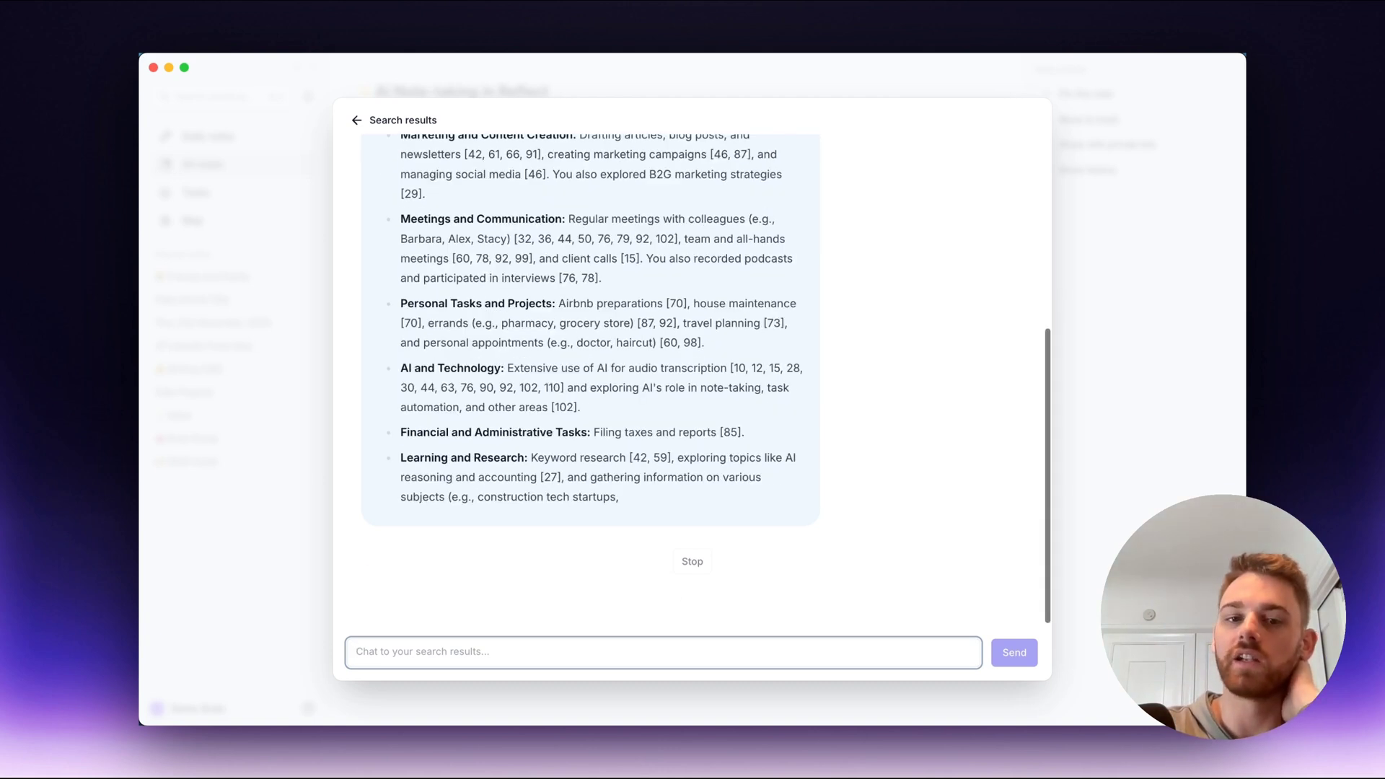
{"action": "scroll", "coordinate": [623, 546], "scroll_direction": "up", "scroll_amount": 5}
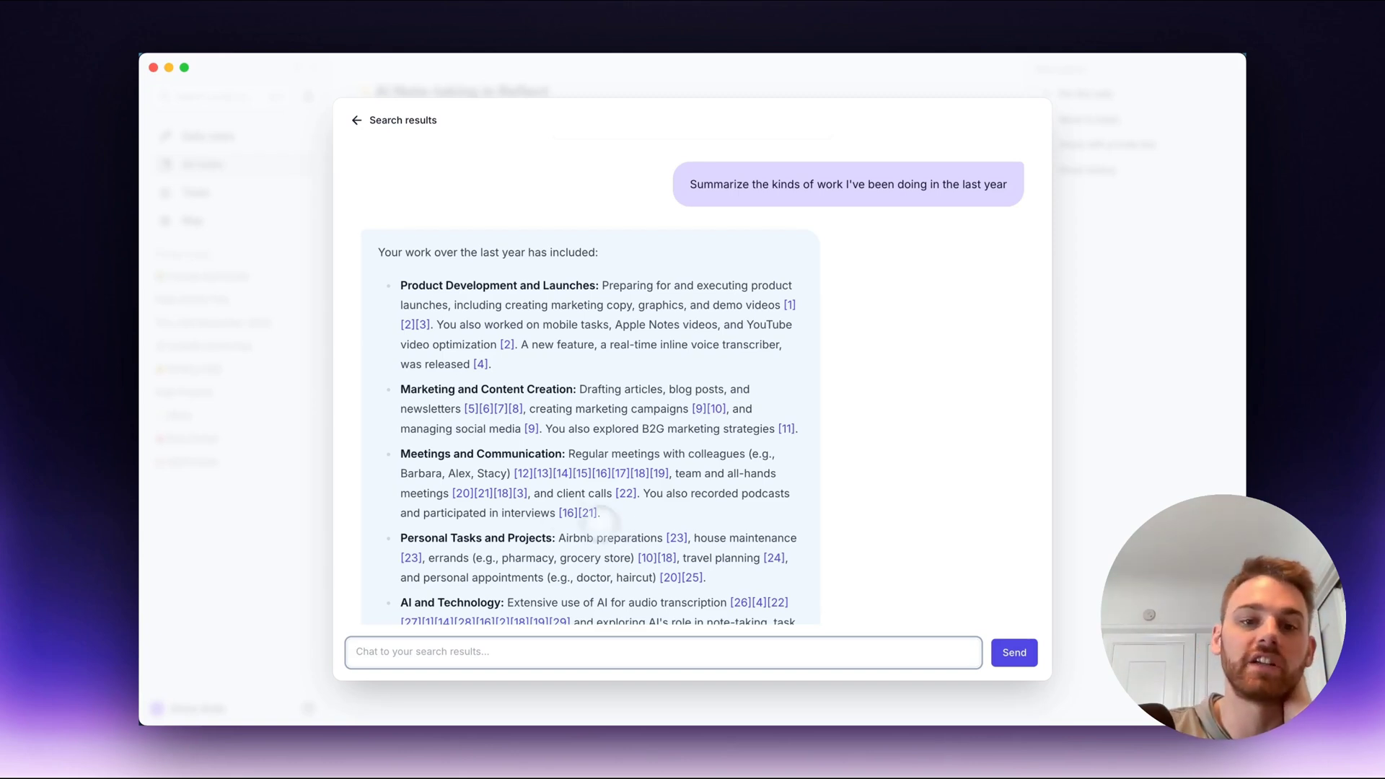
Step: Close the chat, then reopen search and go back to the past-year daily-note results
{"action": "left_click", "coordinate": [210, 430]}
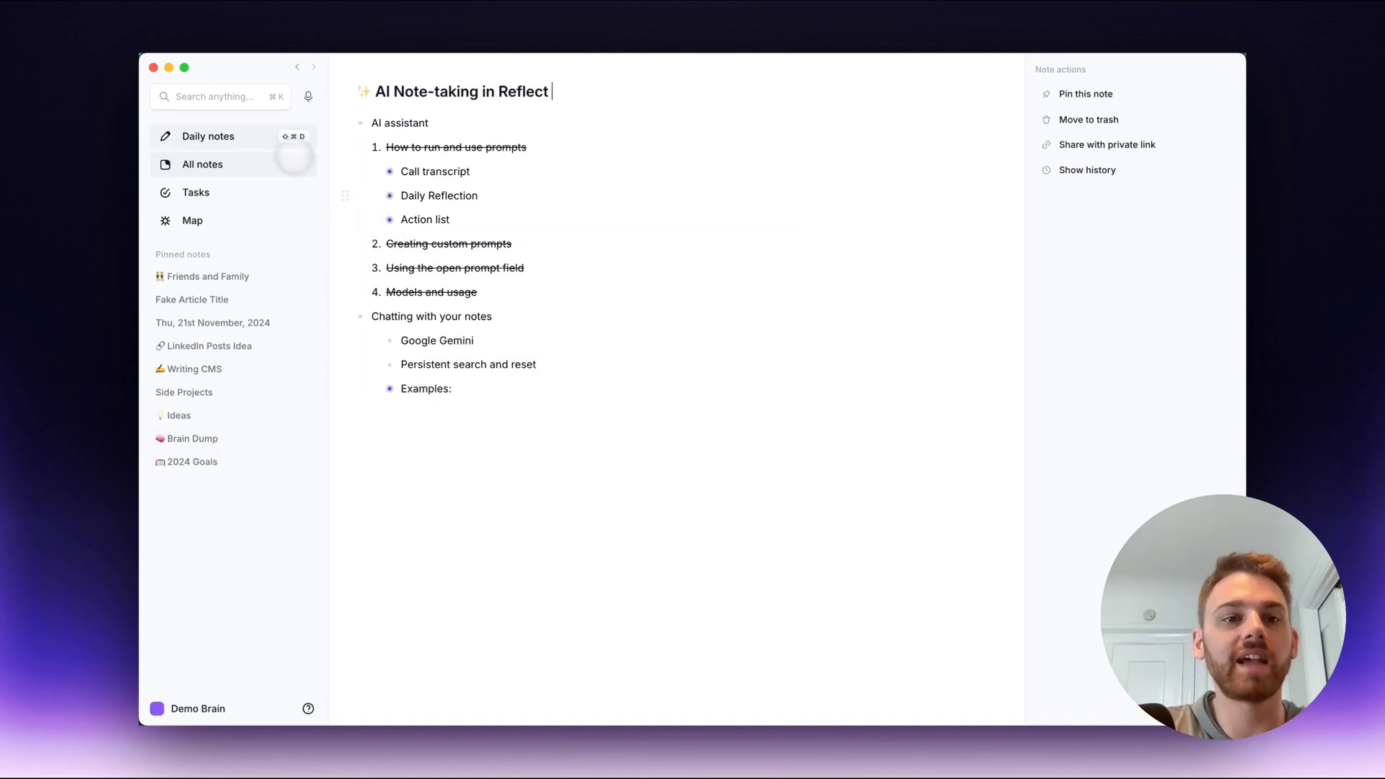
{"action": "left_click", "coordinate": [239, 98]}
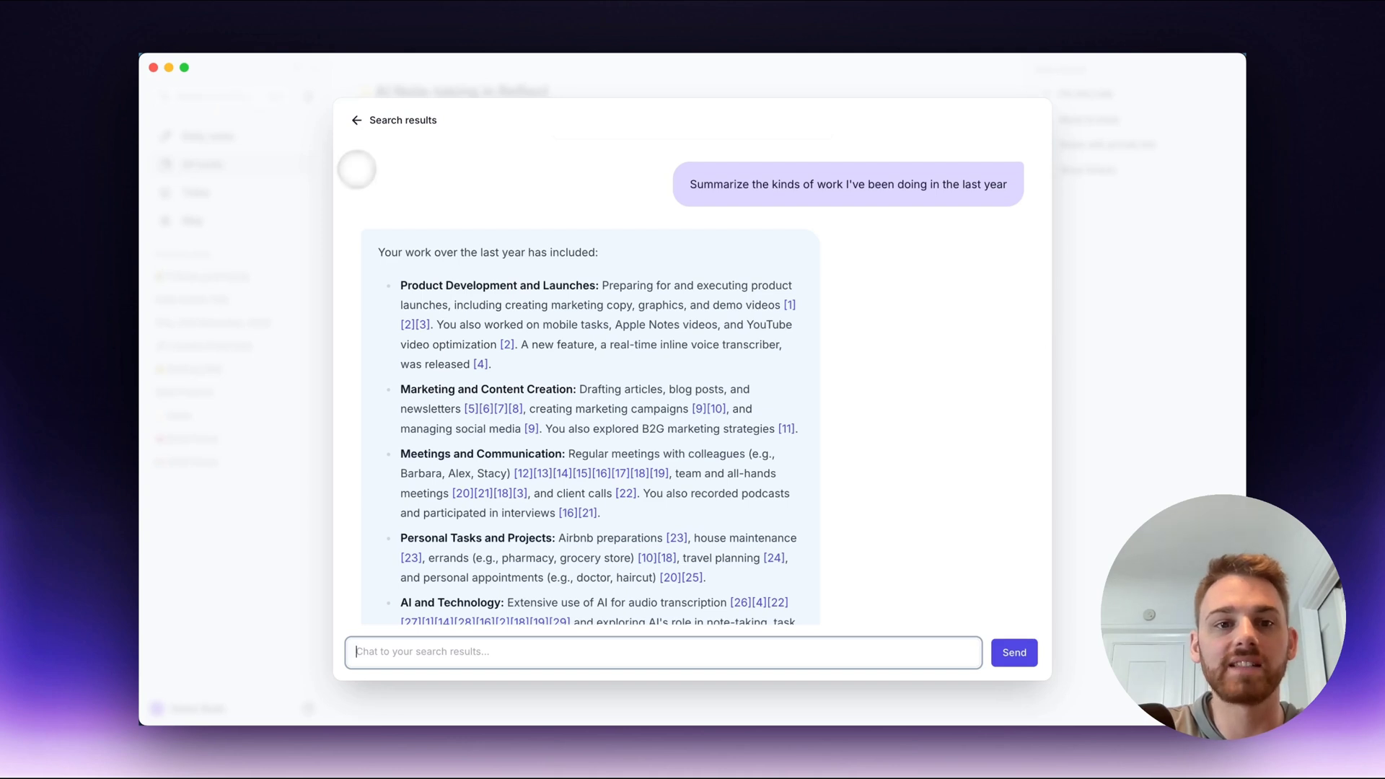
{"action": "left_click", "coordinate": [356, 120]}
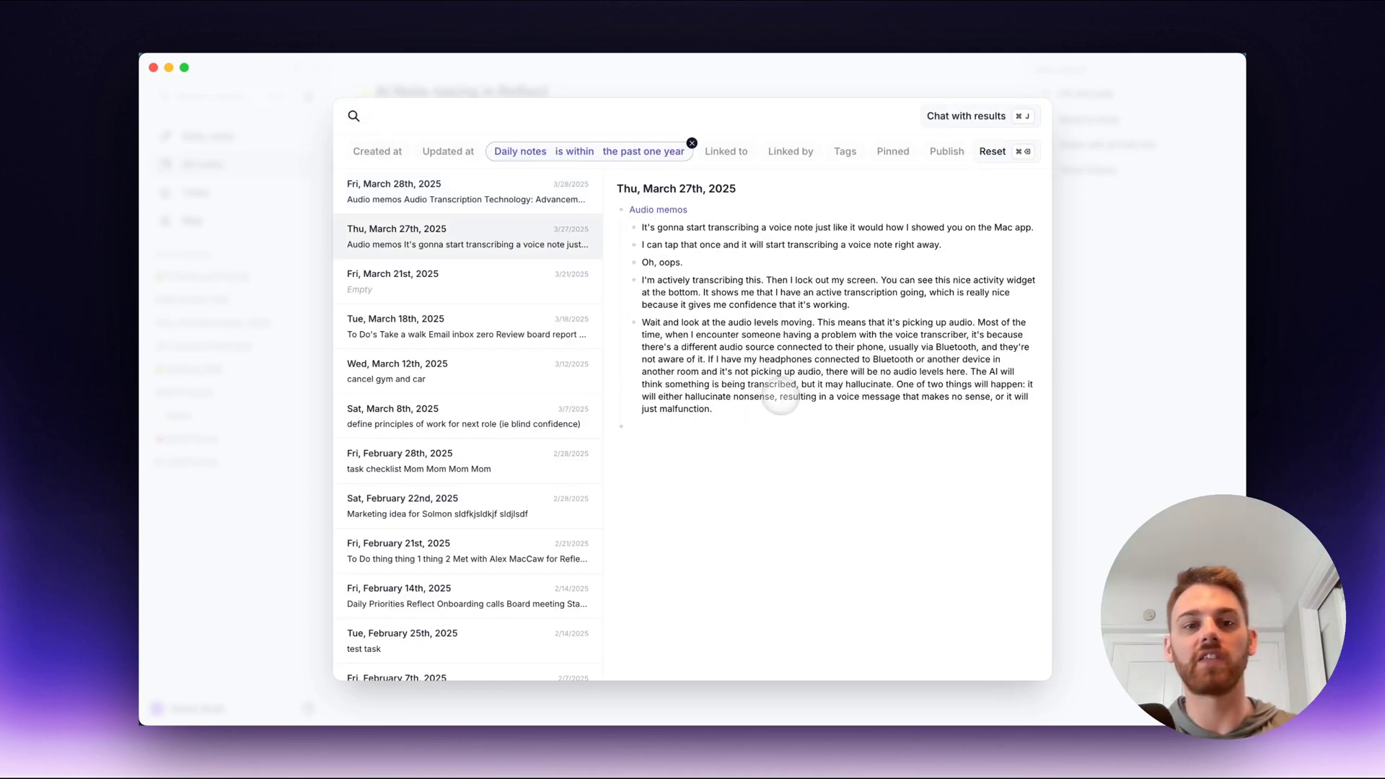
{"action": "key", "text": "Down"}
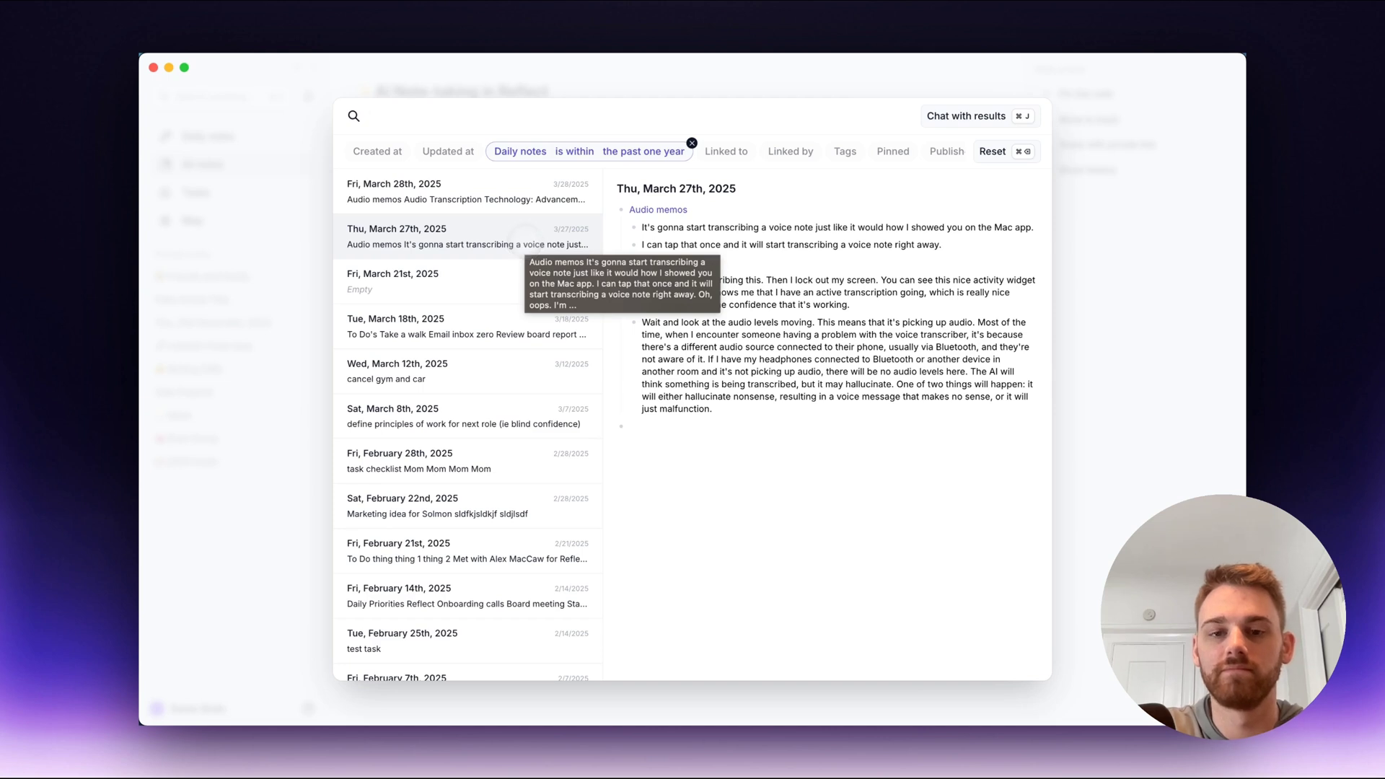
Step: Search the daily notes for 'travel' and confirm the query persists after reopening search
{"action": "type", "text": "travel"}
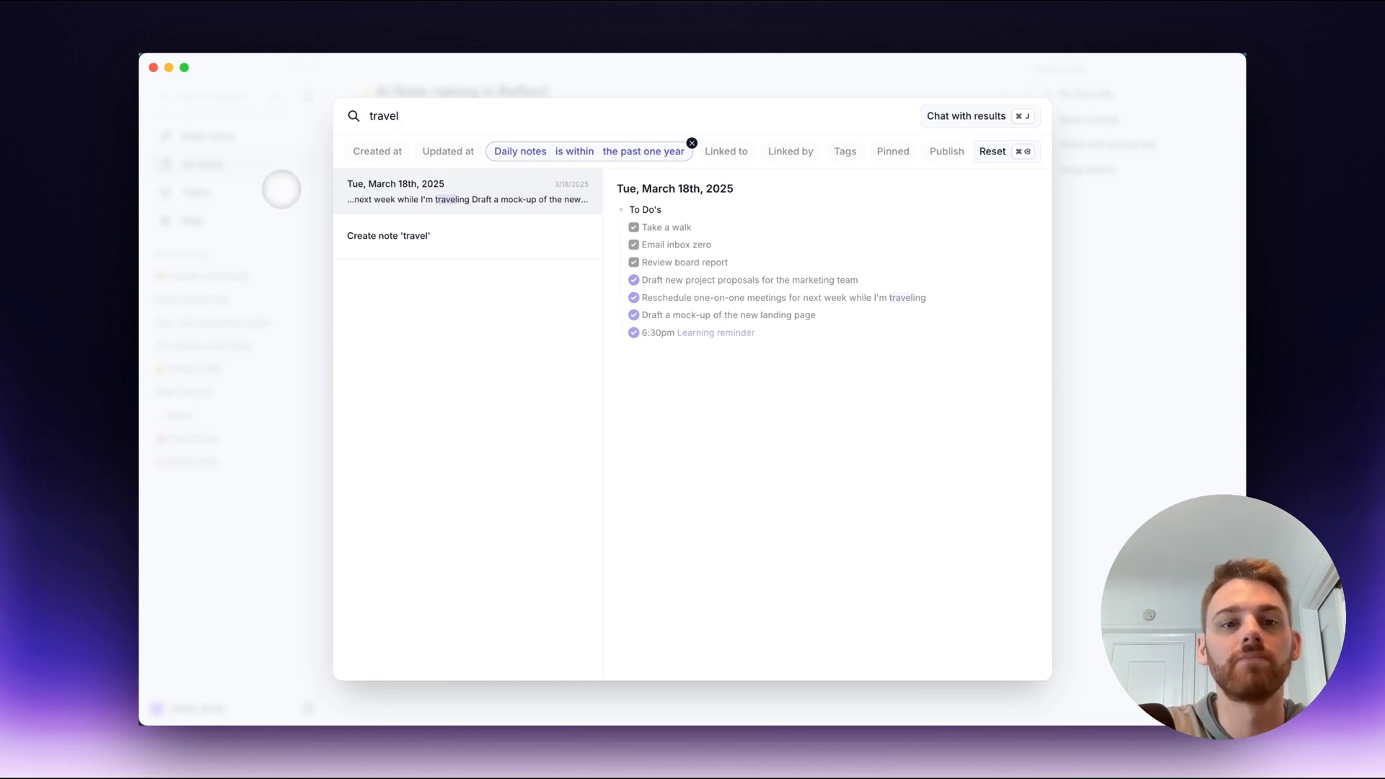
{"action": "left_click", "coordinate": [281, 191]}
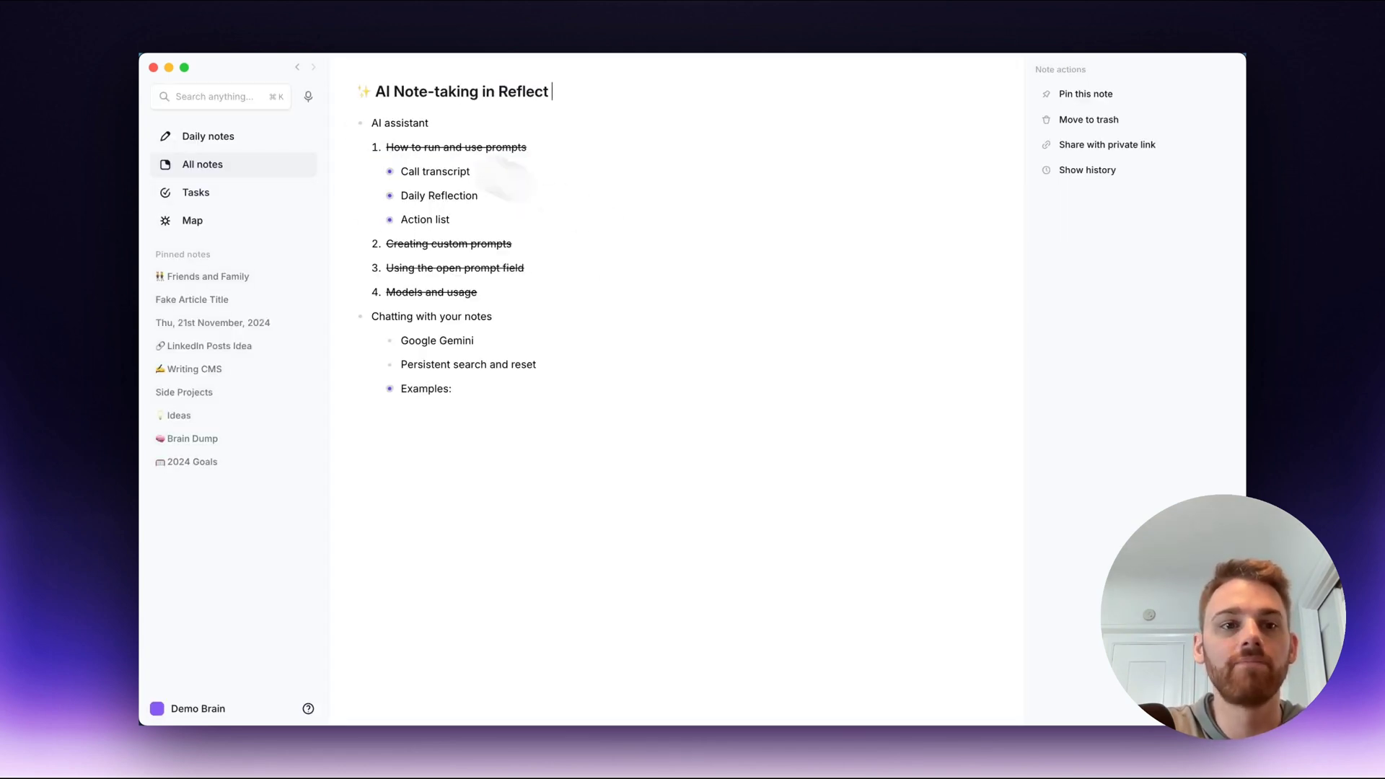
{"action": "left_click", "coordinate": [238, 96]}
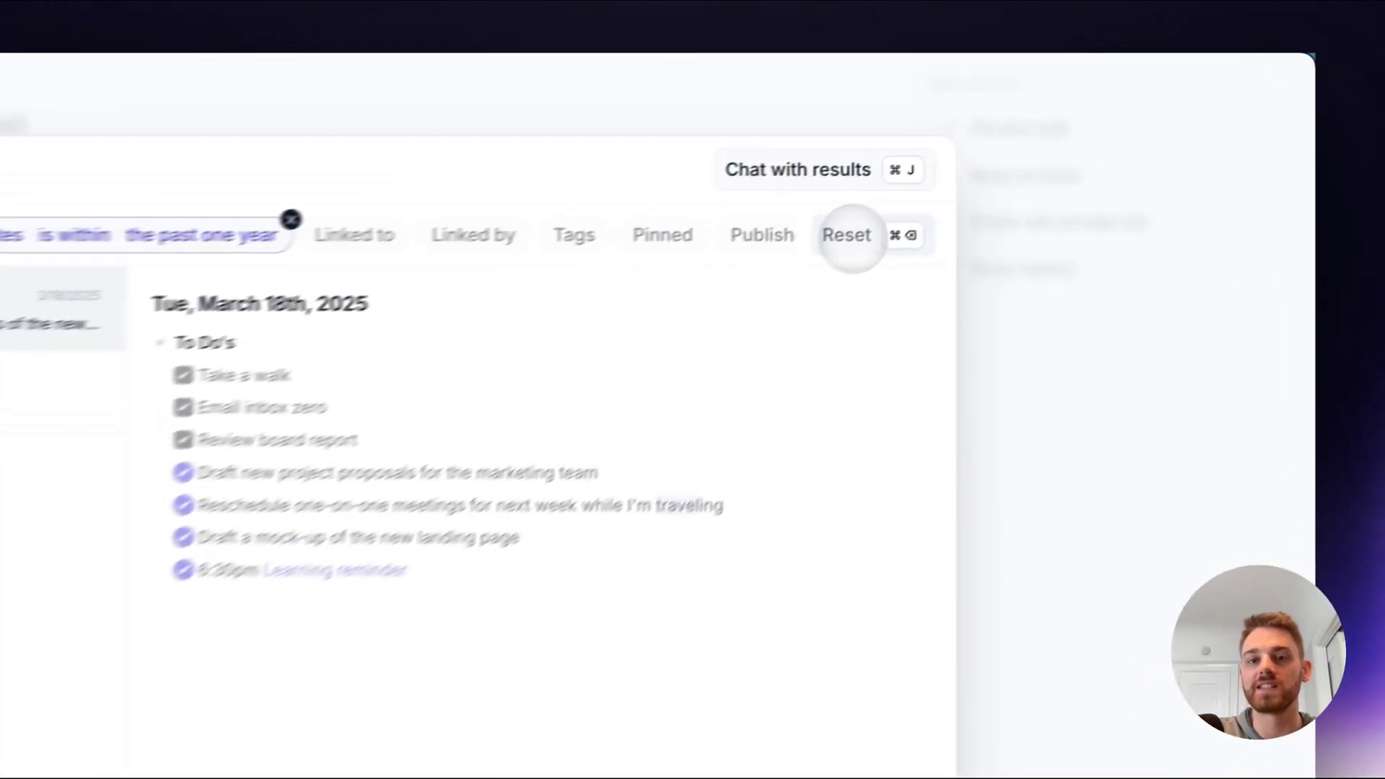
Step: Reset the search filters, close search, and expand the Examples bullet in the note
{"action": "left_click", "coordinate": [852, 238]}
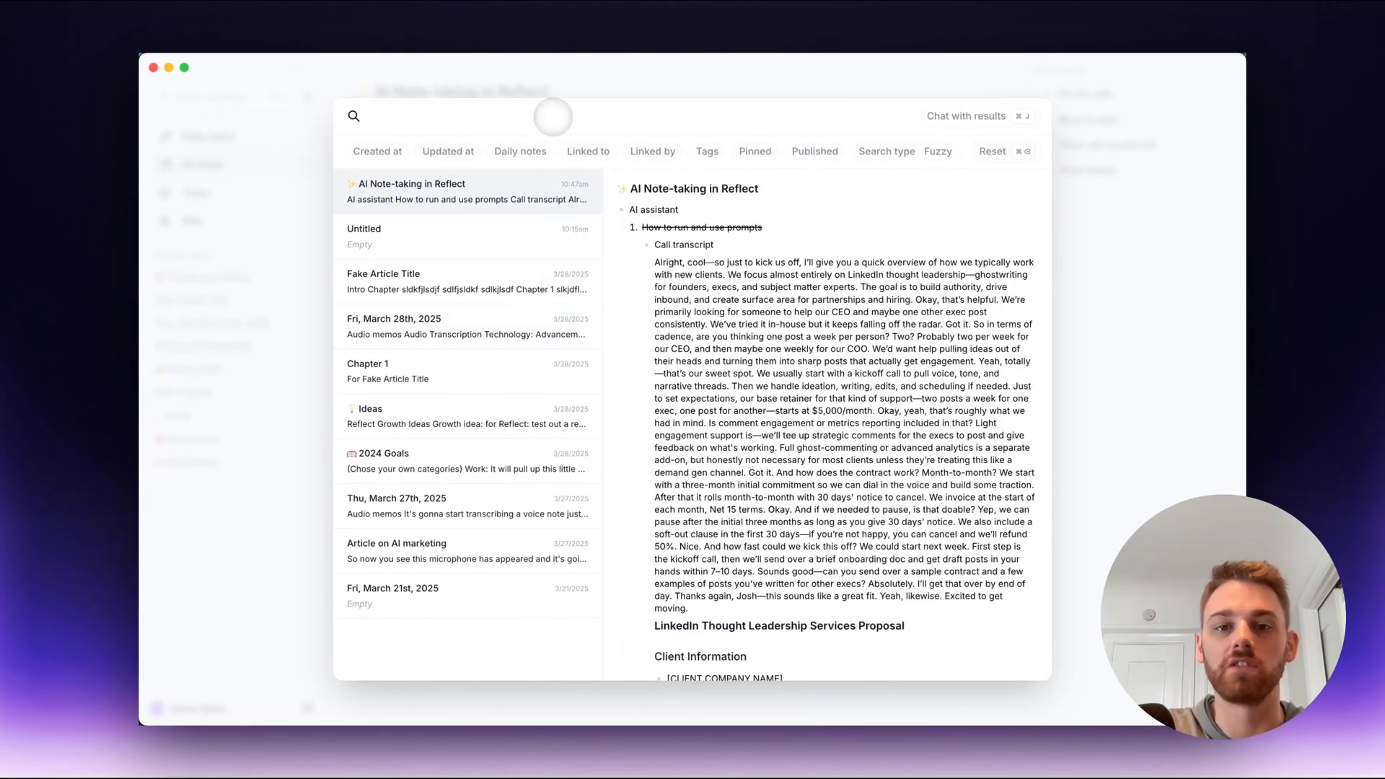
{"action": "key", "text": "Escape"}
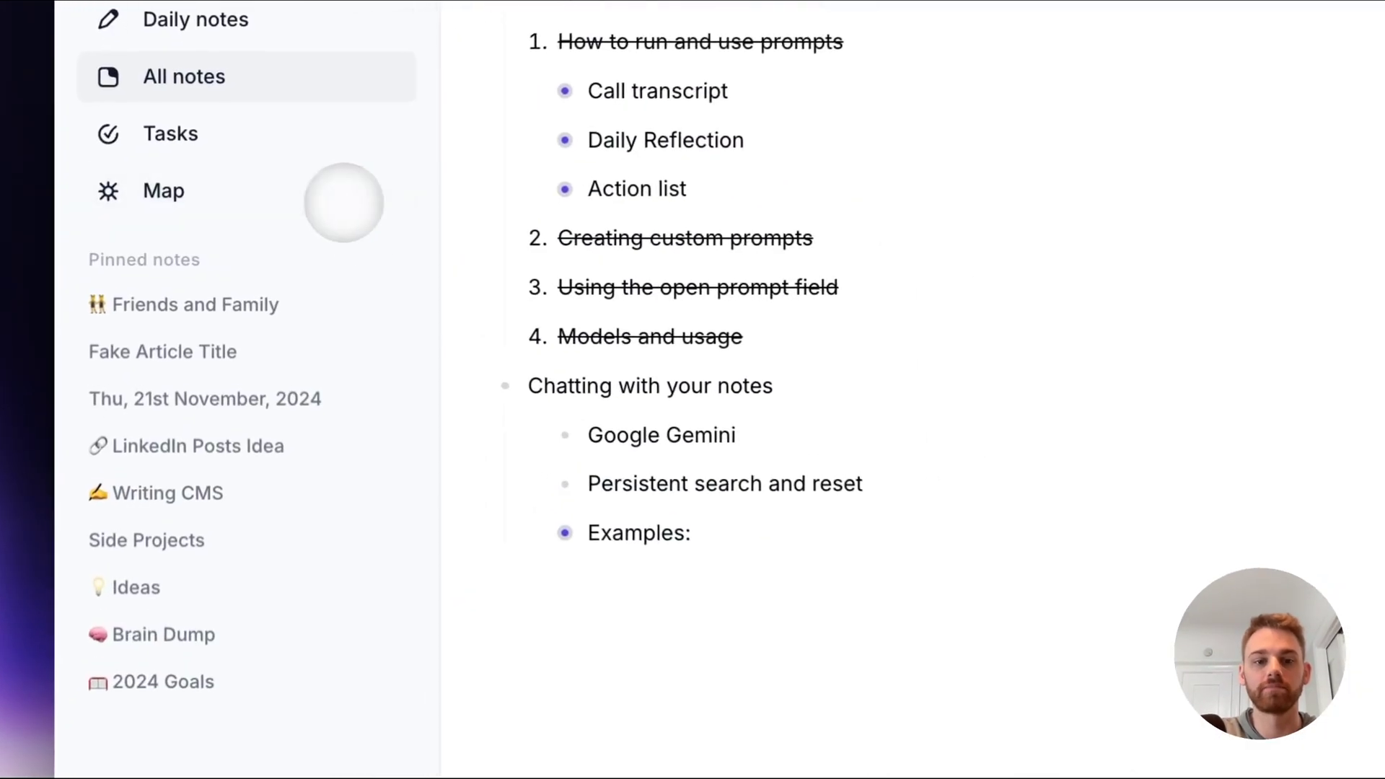
{"action": "left_click", "coordinate": [568, 535]}
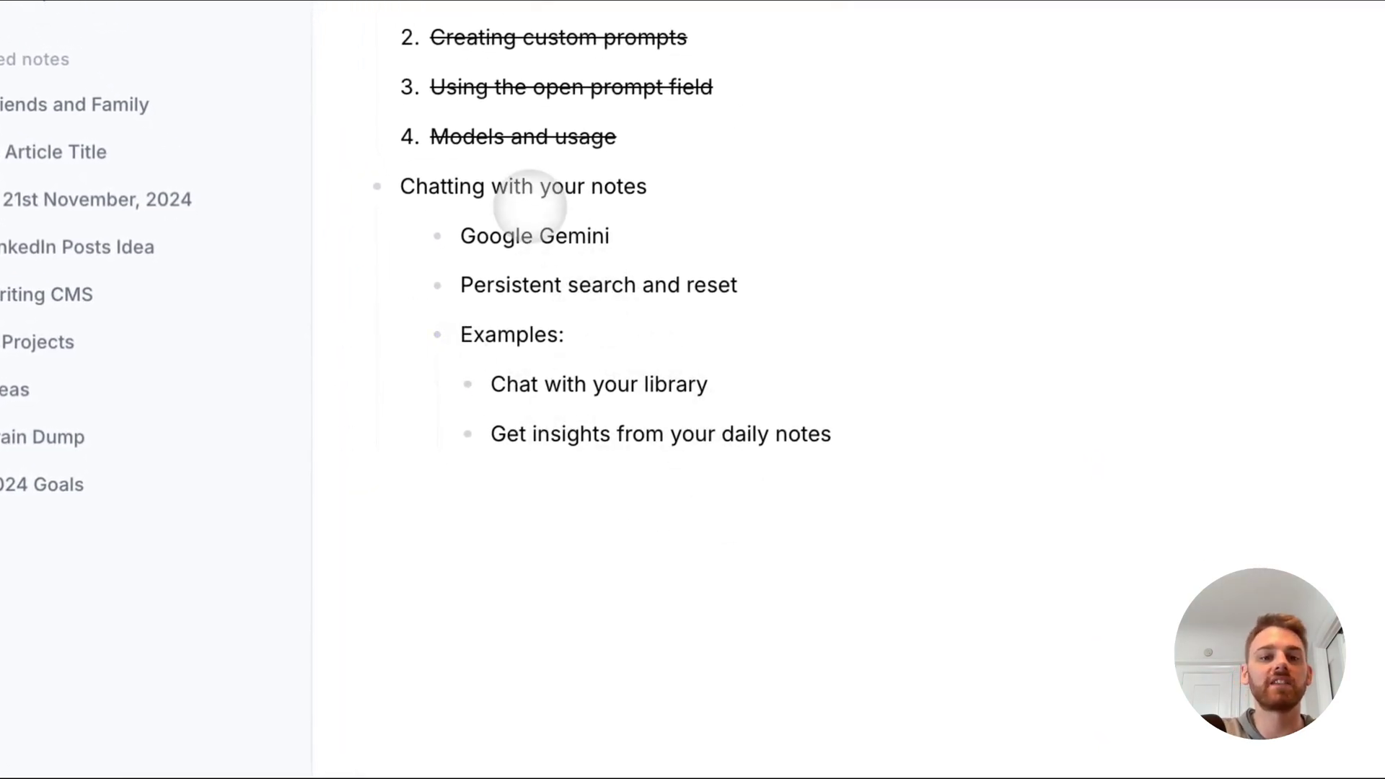
Step: Strike through the 'Chatting with your notes' line to mark it done
{"action": "triple_click", "coordinate": [518, 186]}
{"action": "key", "text": "super+shift+x"}
{"action": "left_click", "coordinate": [851, 458]}
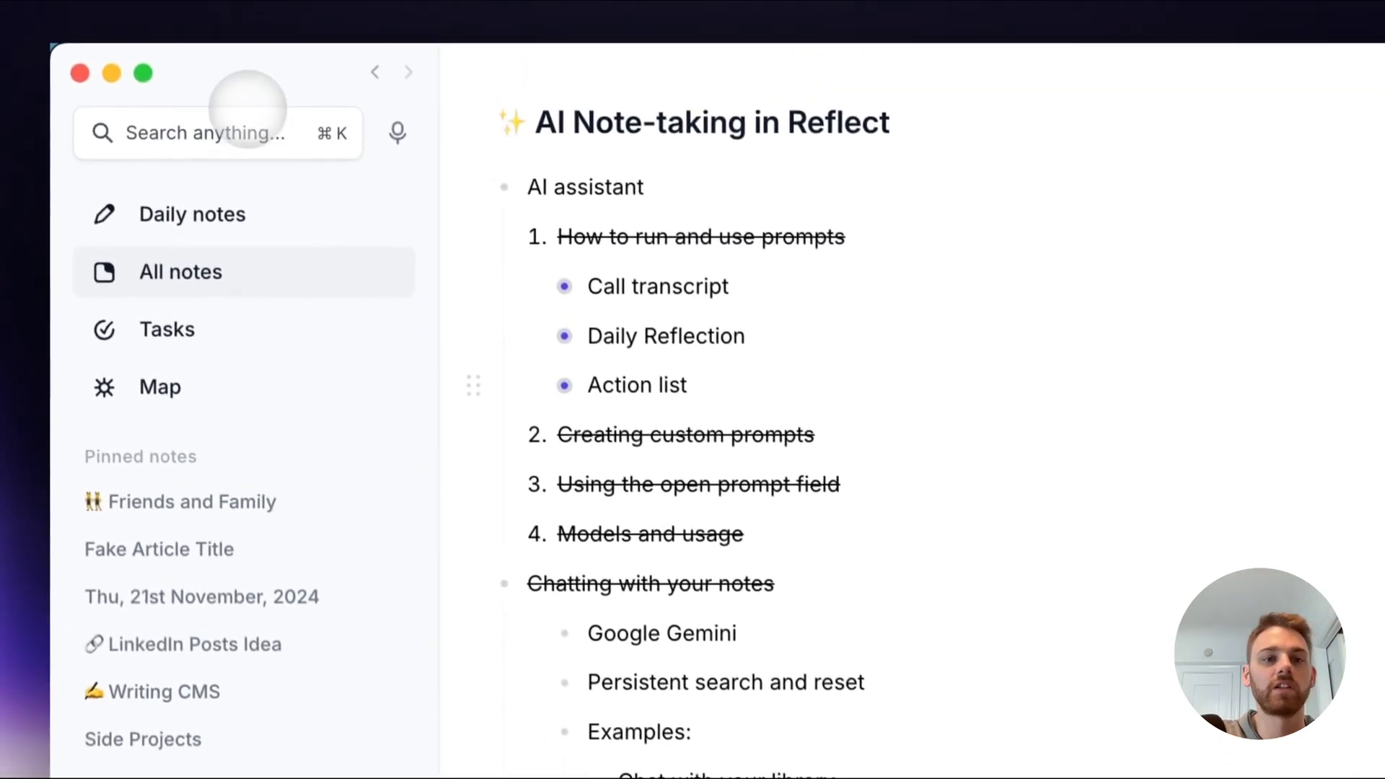
Step: In note search, scroll the Tags filter list and view the Fuzzy, Exact and Semantic search types
{"action": "left_click", "coordinate": [248, 123]}
{"action": "left_click", "coordinate": [1219, 254]}
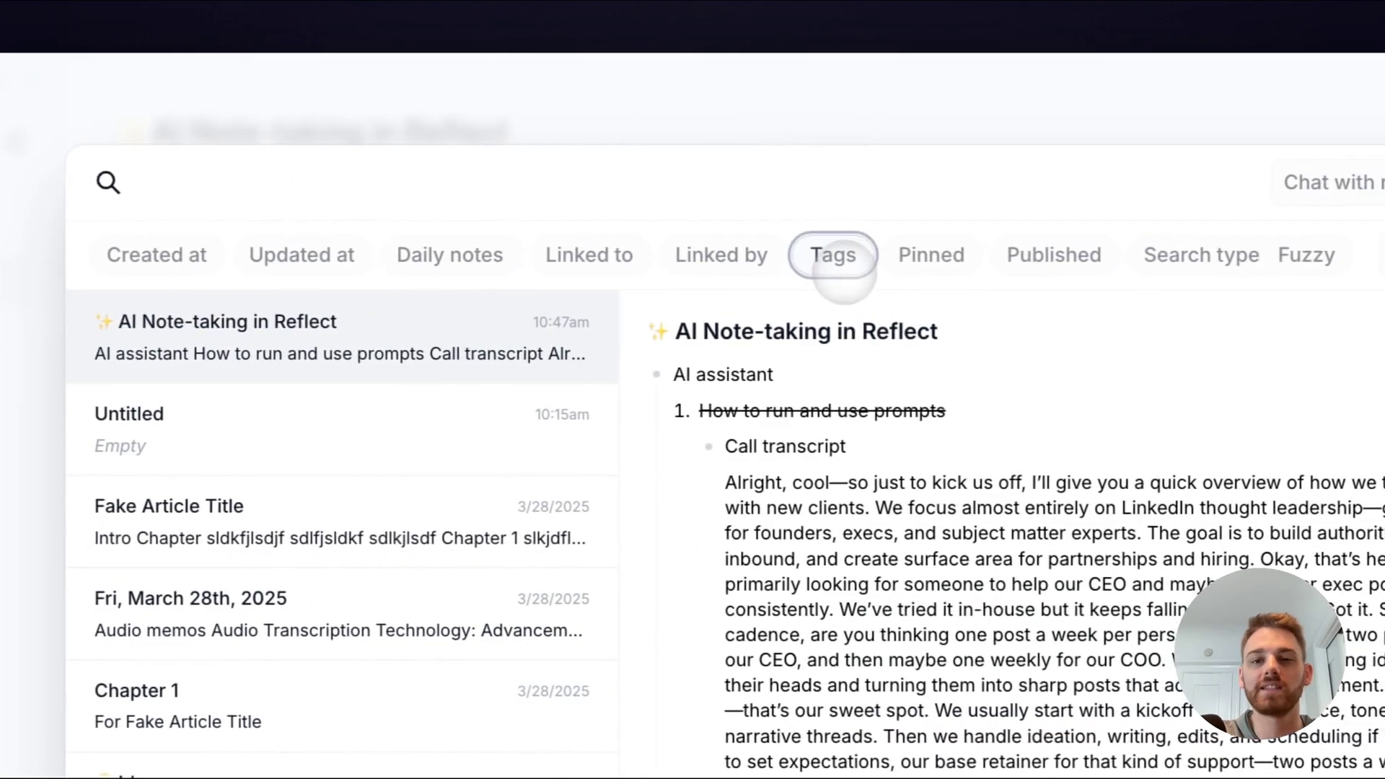
{"action": "scroll", "coordinate": [930, 505], "scroll_direction": "down", "scroll_amount": 5}
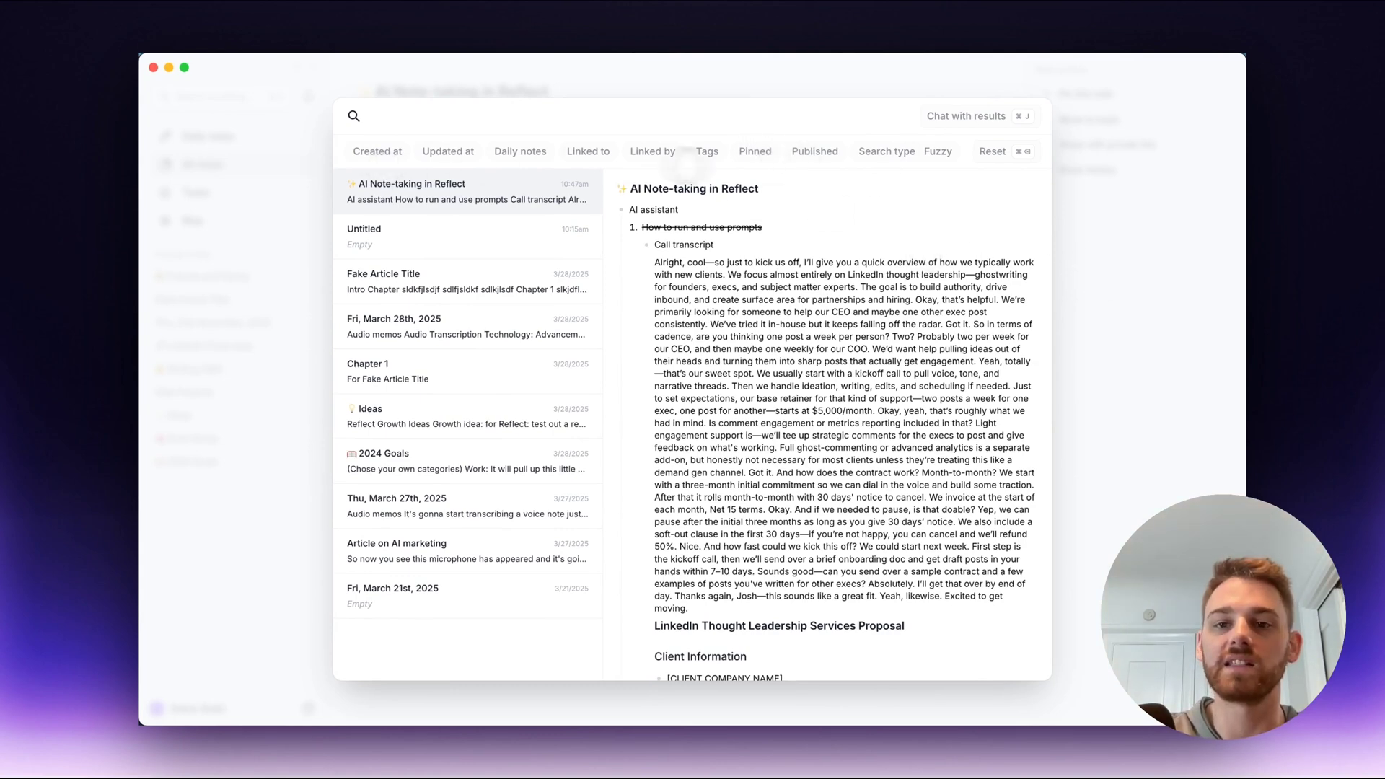
{"action": "left_click", "coordinate": [895, 150]}
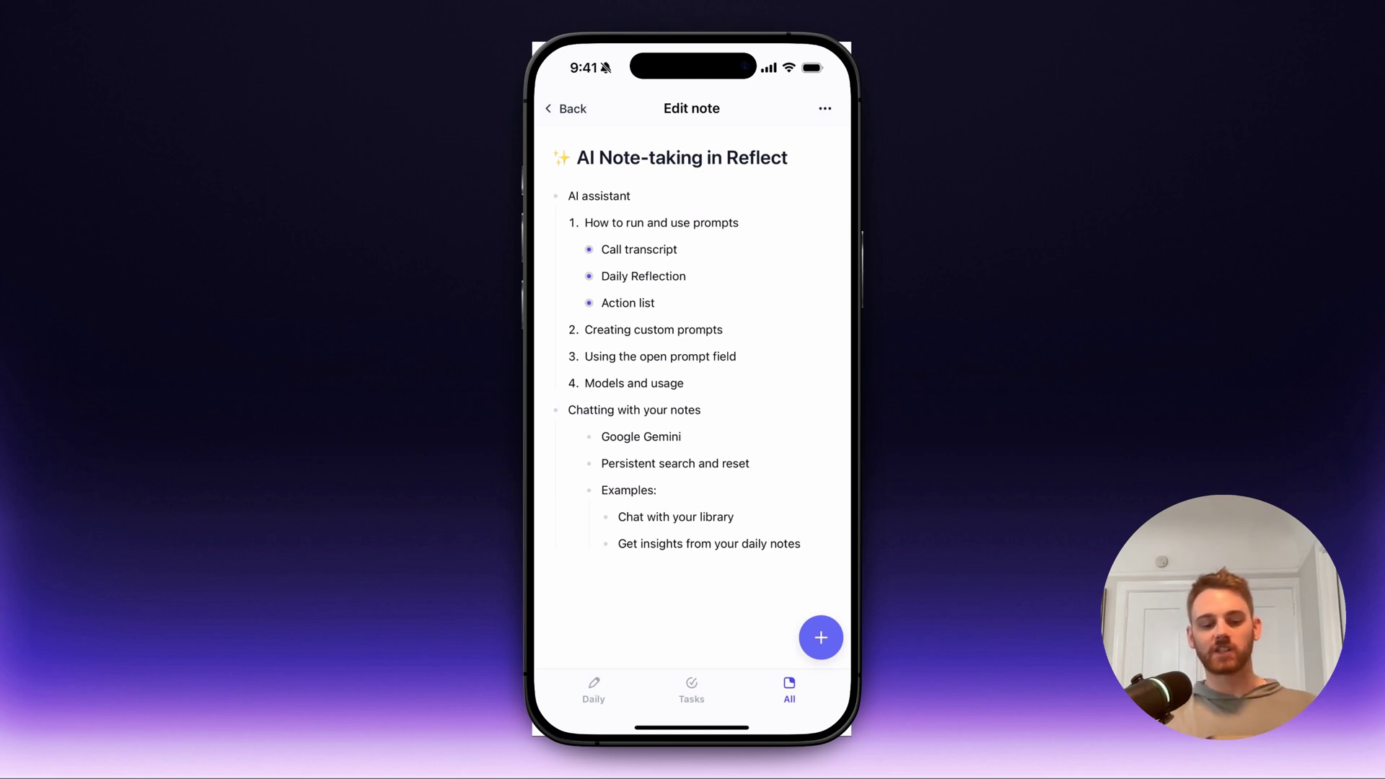
Step: On iPhone, select 'Get insights from your daily notes' and show the AI prompt list for it
{"action": "left_click", "coordinate": [714, 543]}
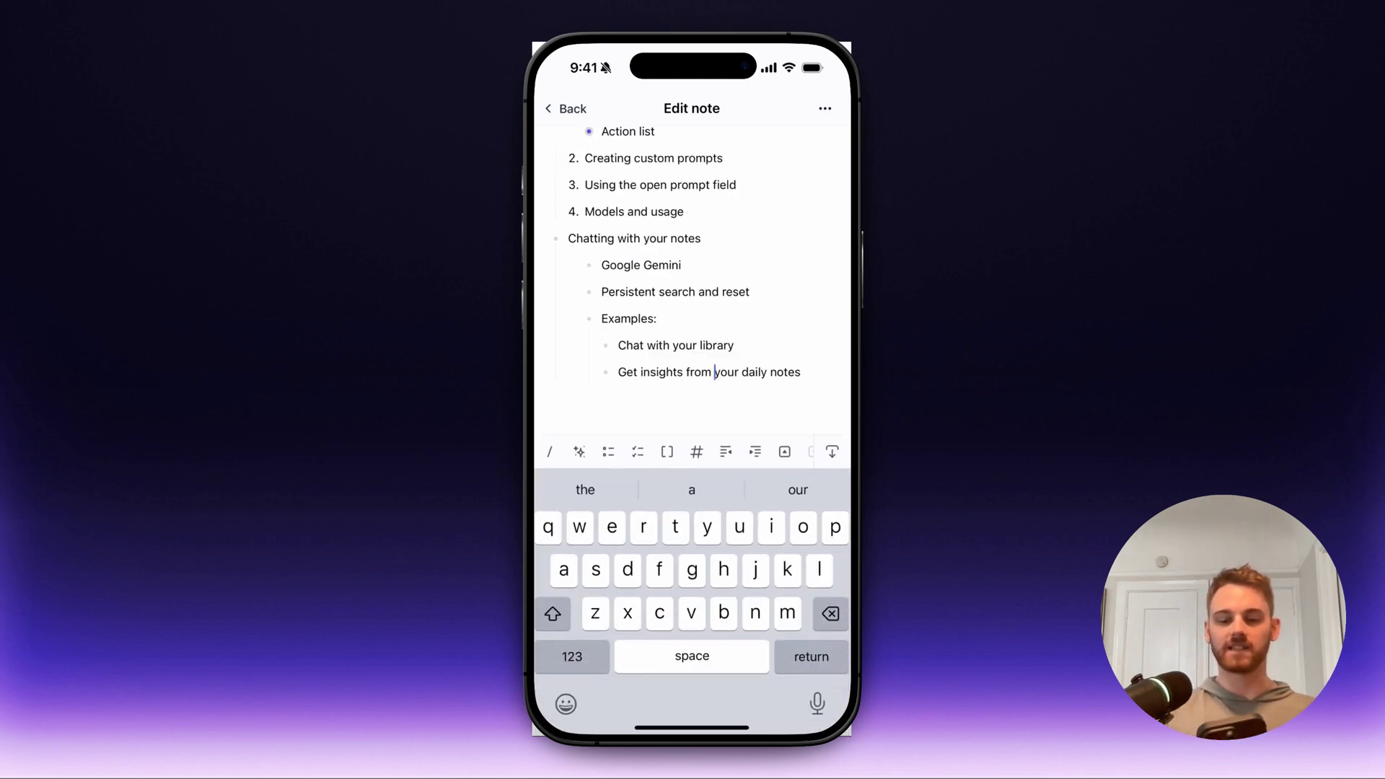
{"action": "triple_click", "coordinate": [709, 372]}
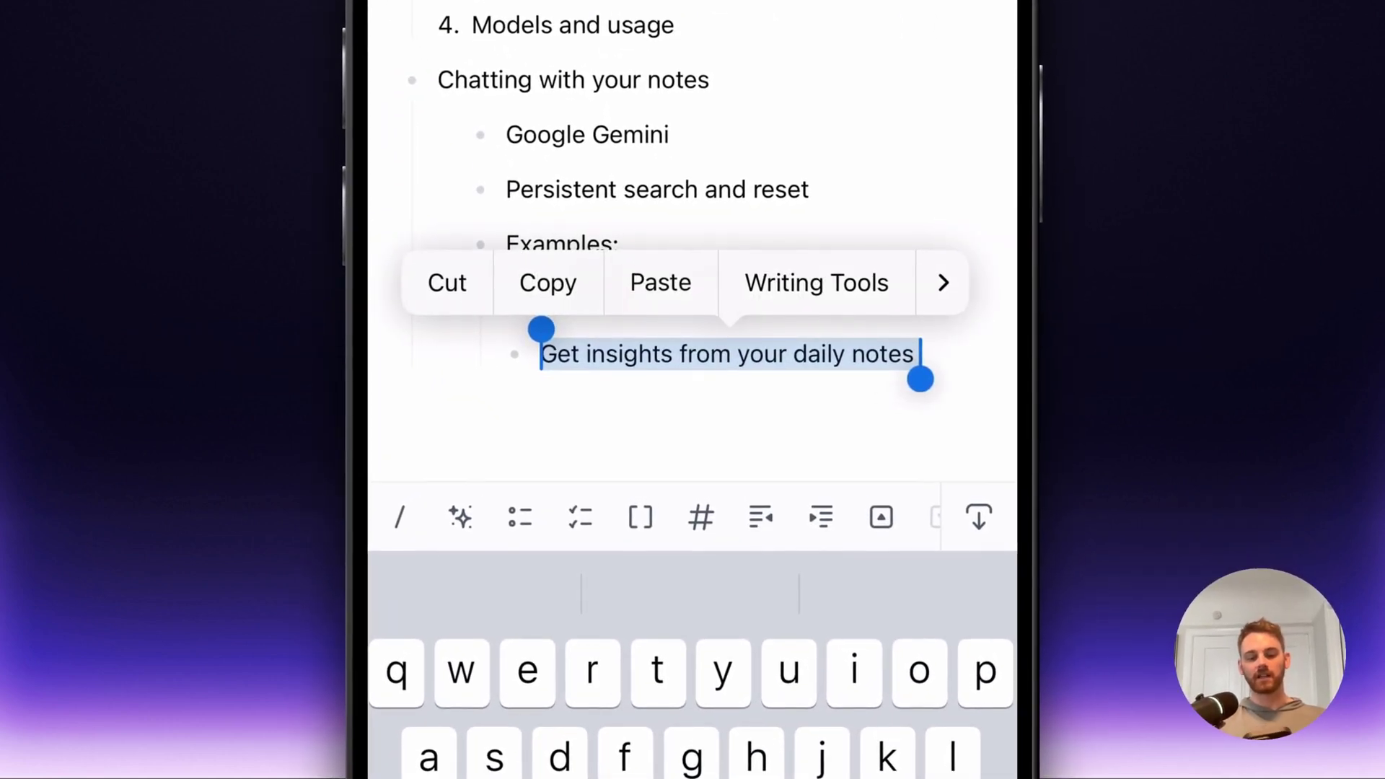
{"action": "left_click", "coordinate": [459, 517]}
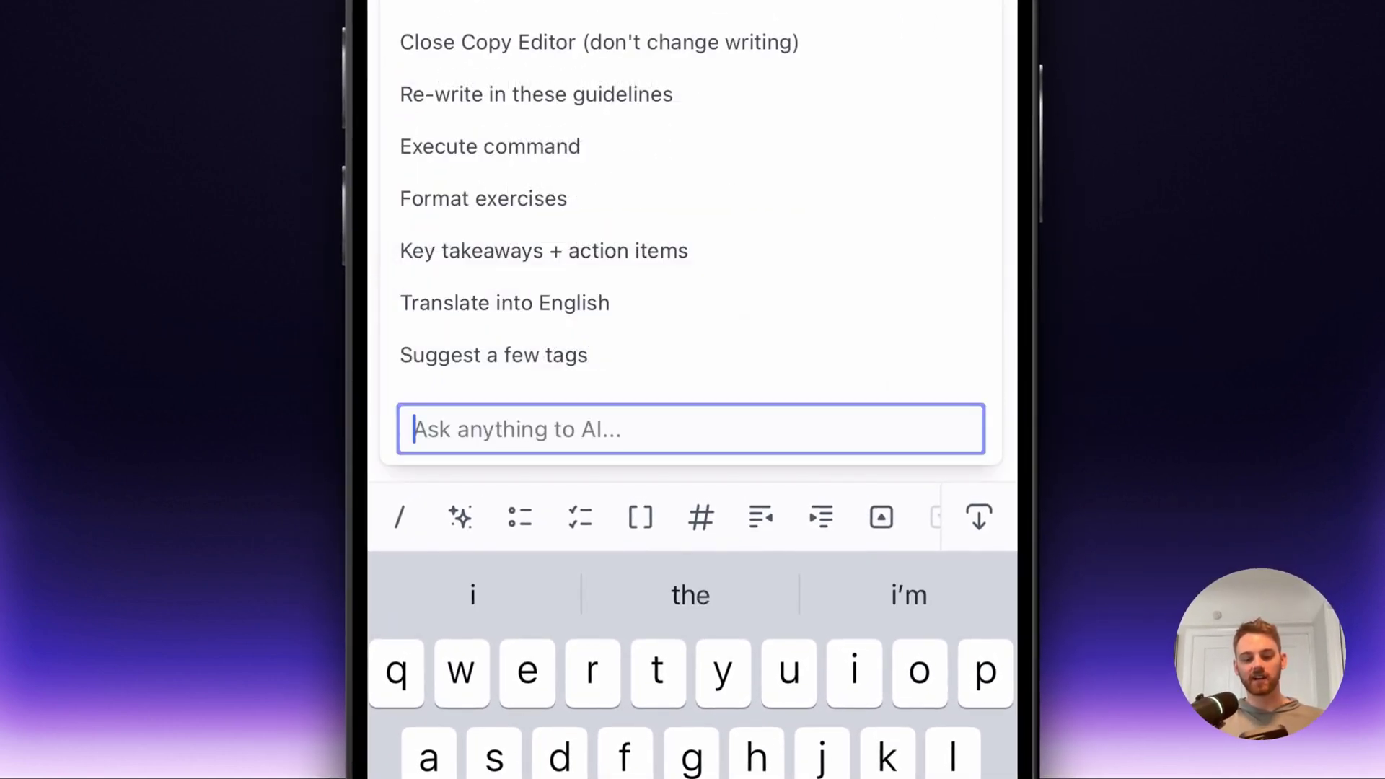